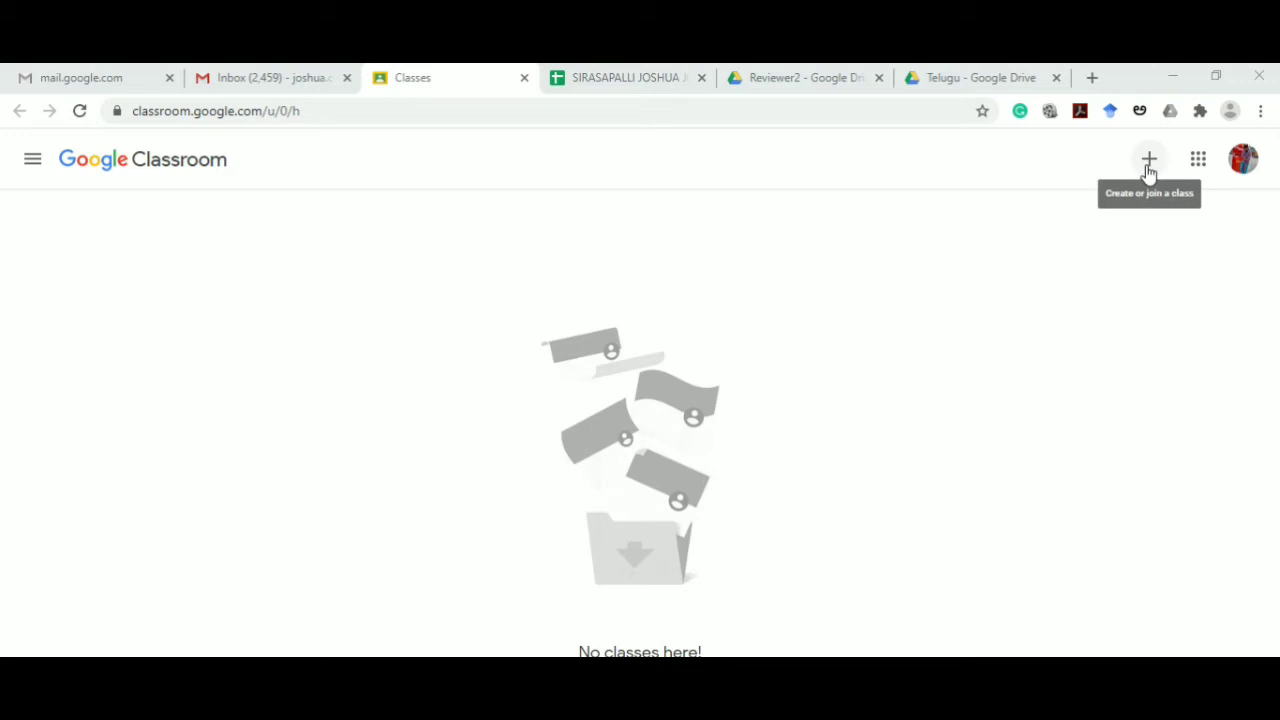
Step: Create class NN&DL (section 4/4 CSE-C, room NN&DL-ONLINE CLASS) and dismiss the Meet popup
click(1149, 168)
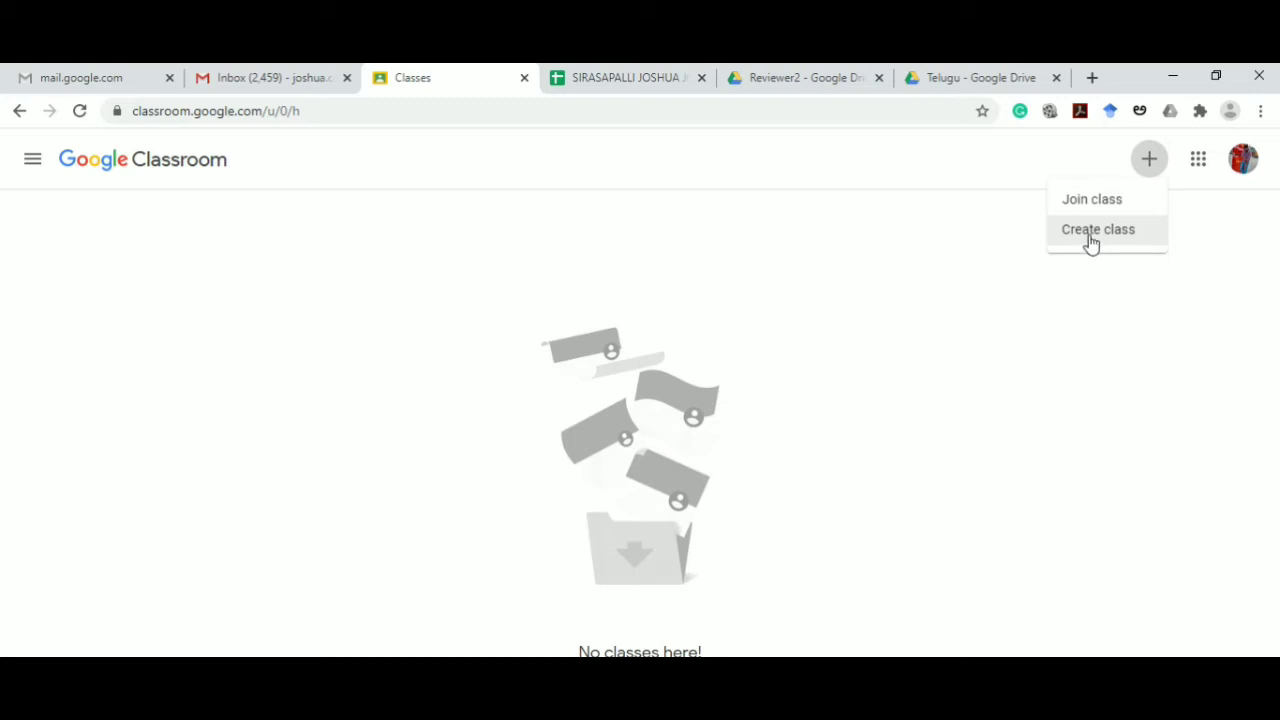
click(1088, 240)
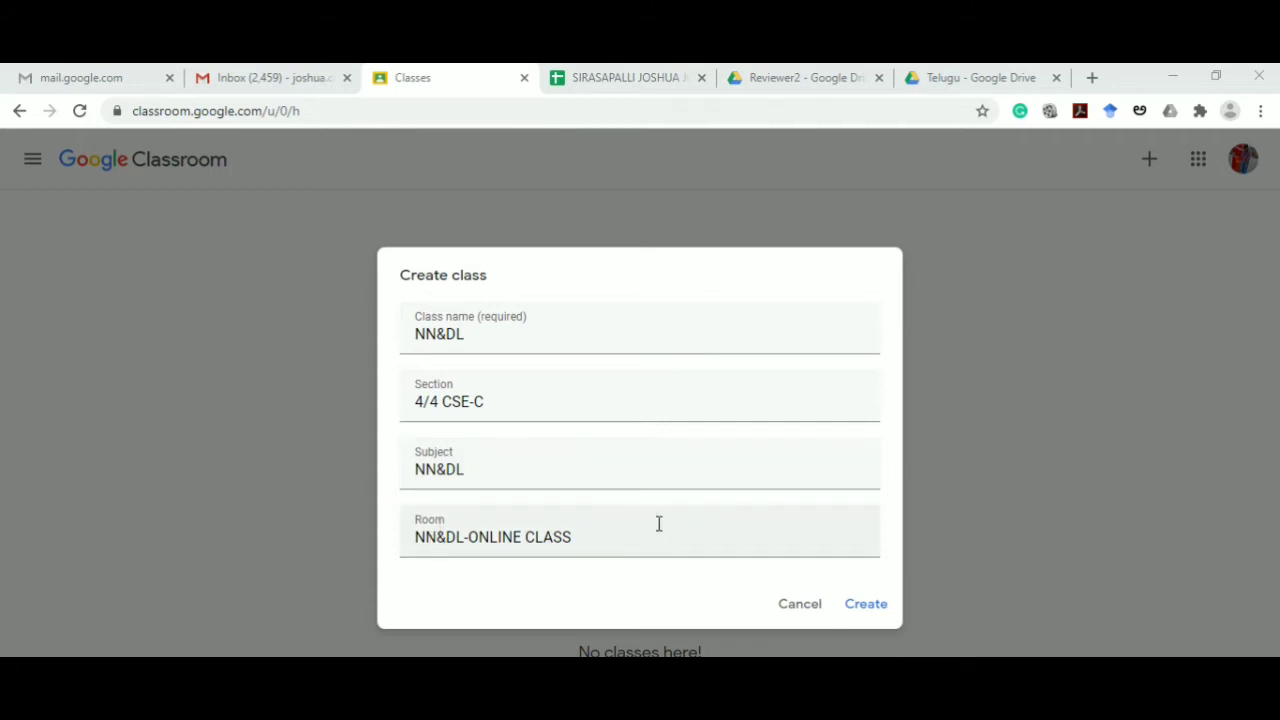
click(864, 608)
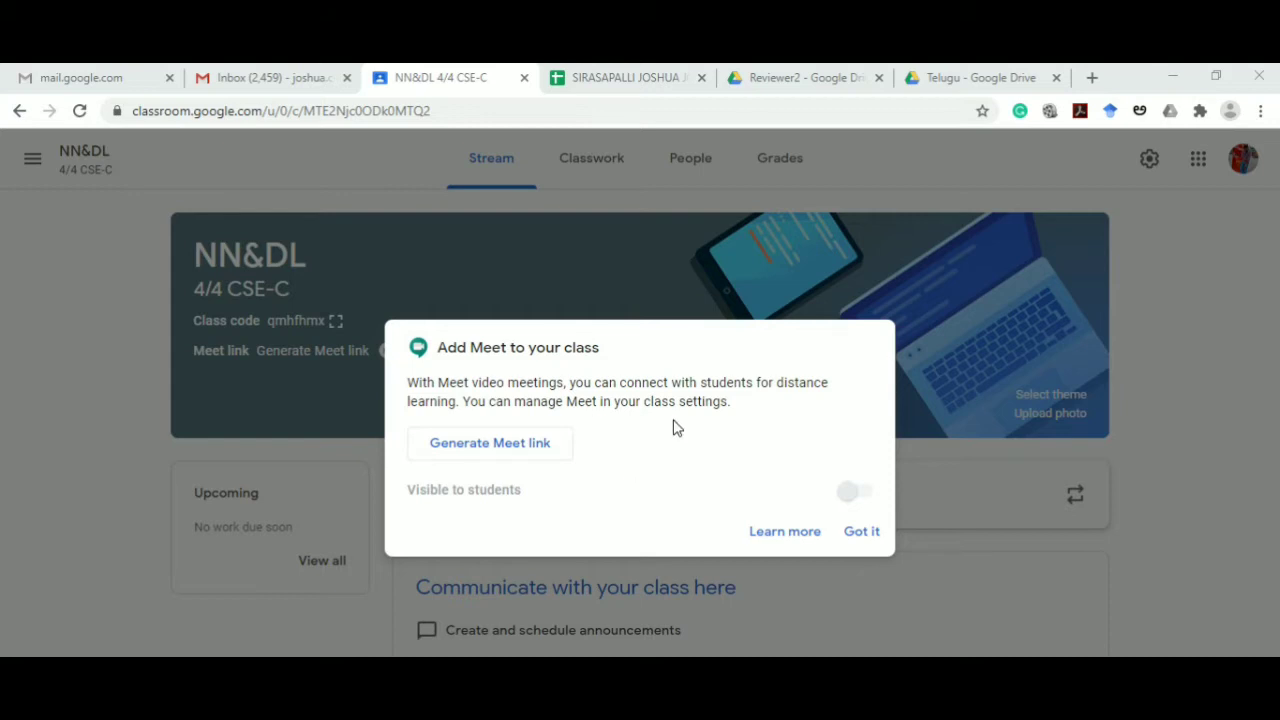
click(862, 533)
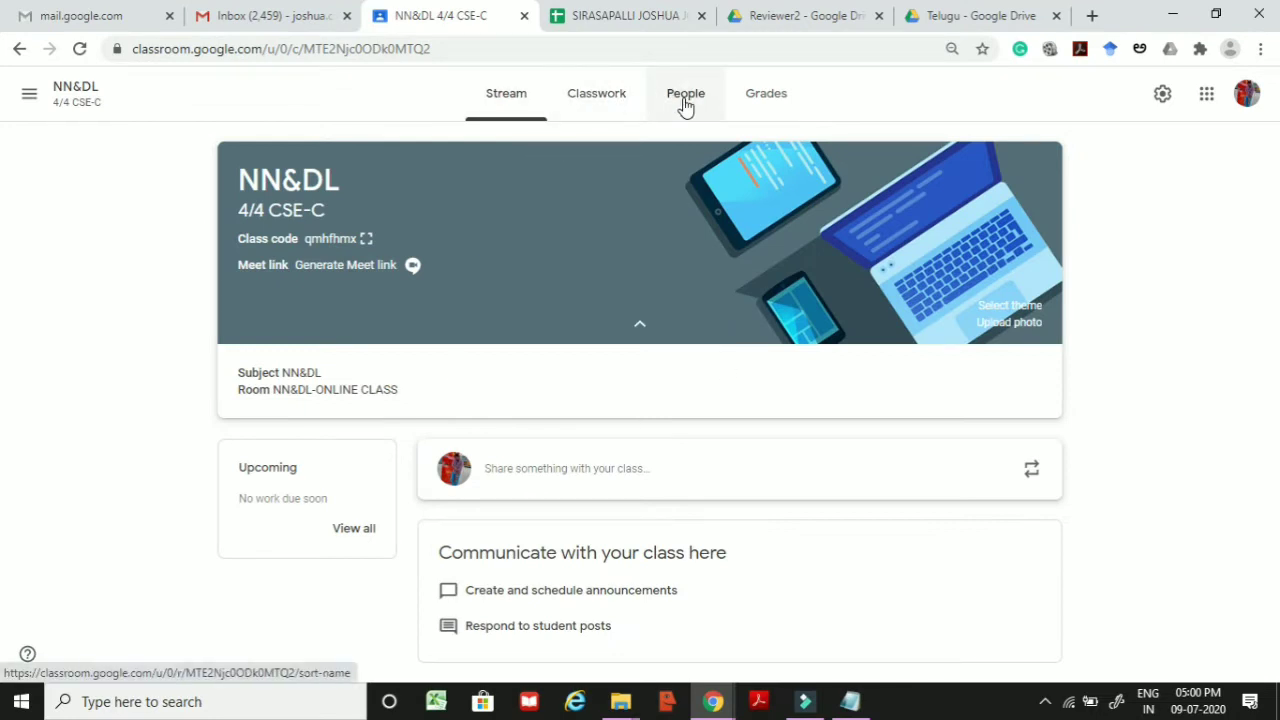
Step: Browse the NN&DL Classwork, People and Grades tabs, then open Classwork's Create menu
click(516, 122)
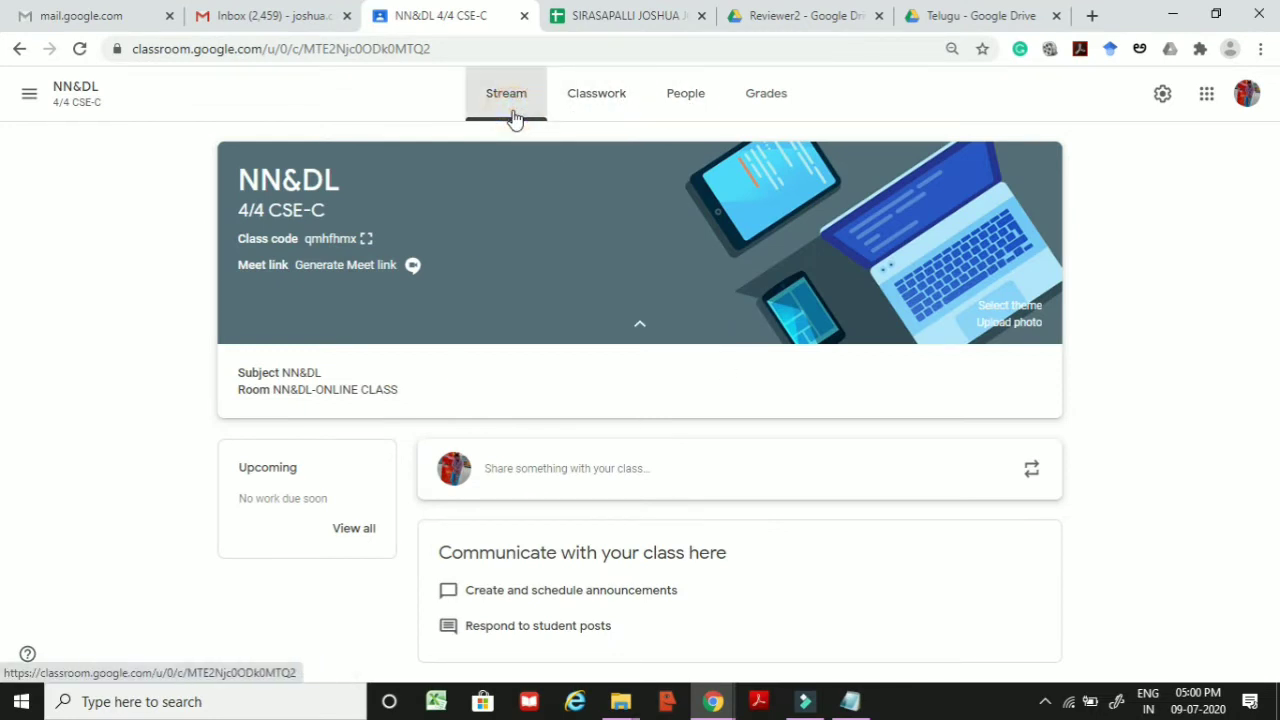
click(616, 100)
click(680, 105)
click(760, 106)
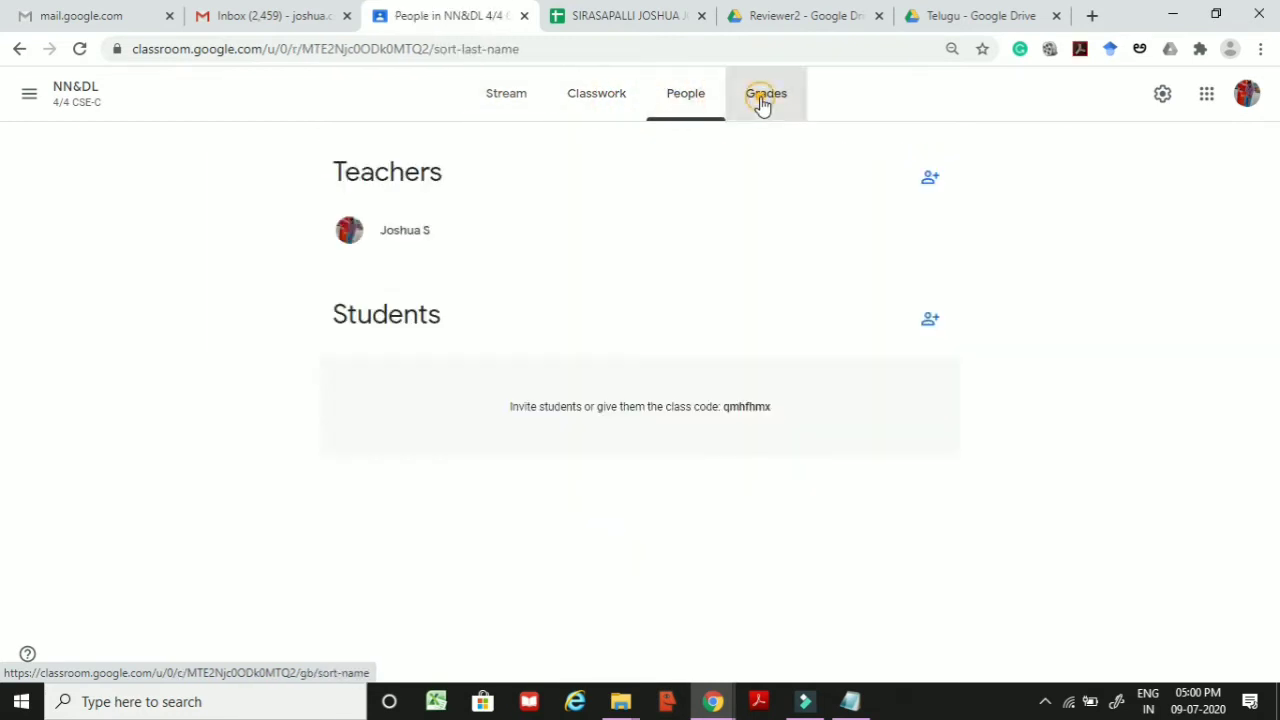
click(515, 118)
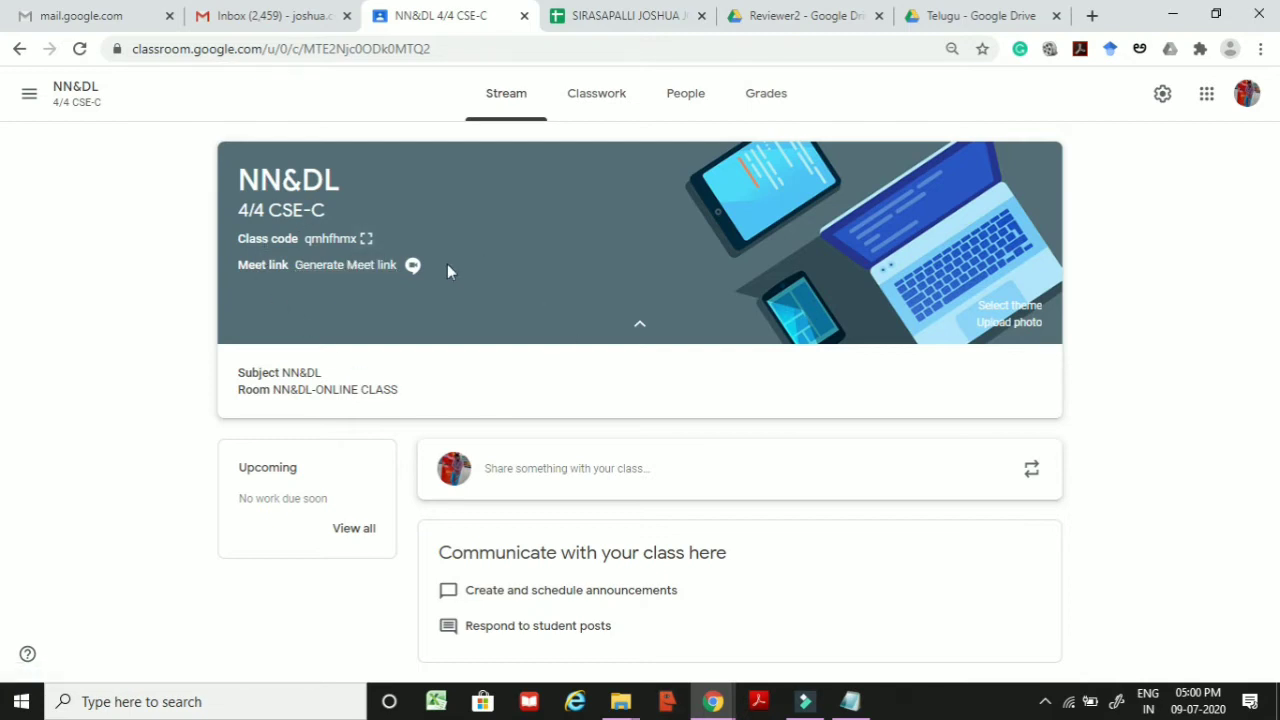
click(589, 100)
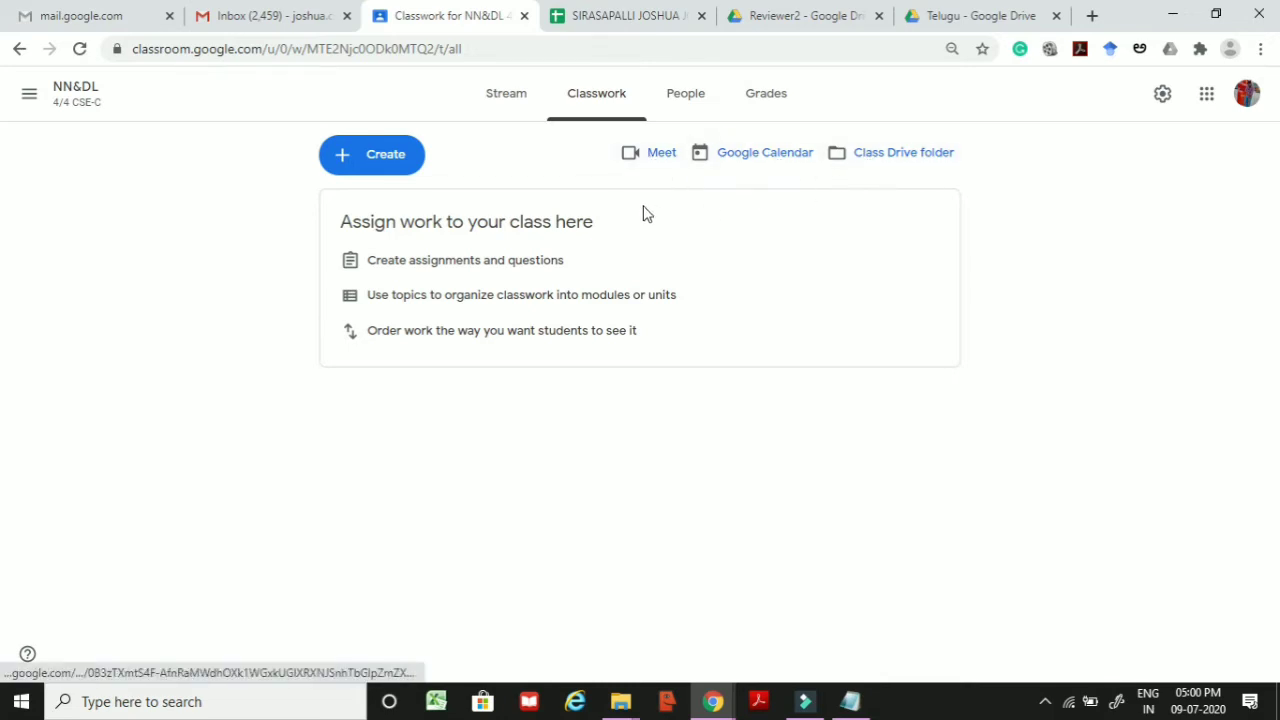
click(366, 168)
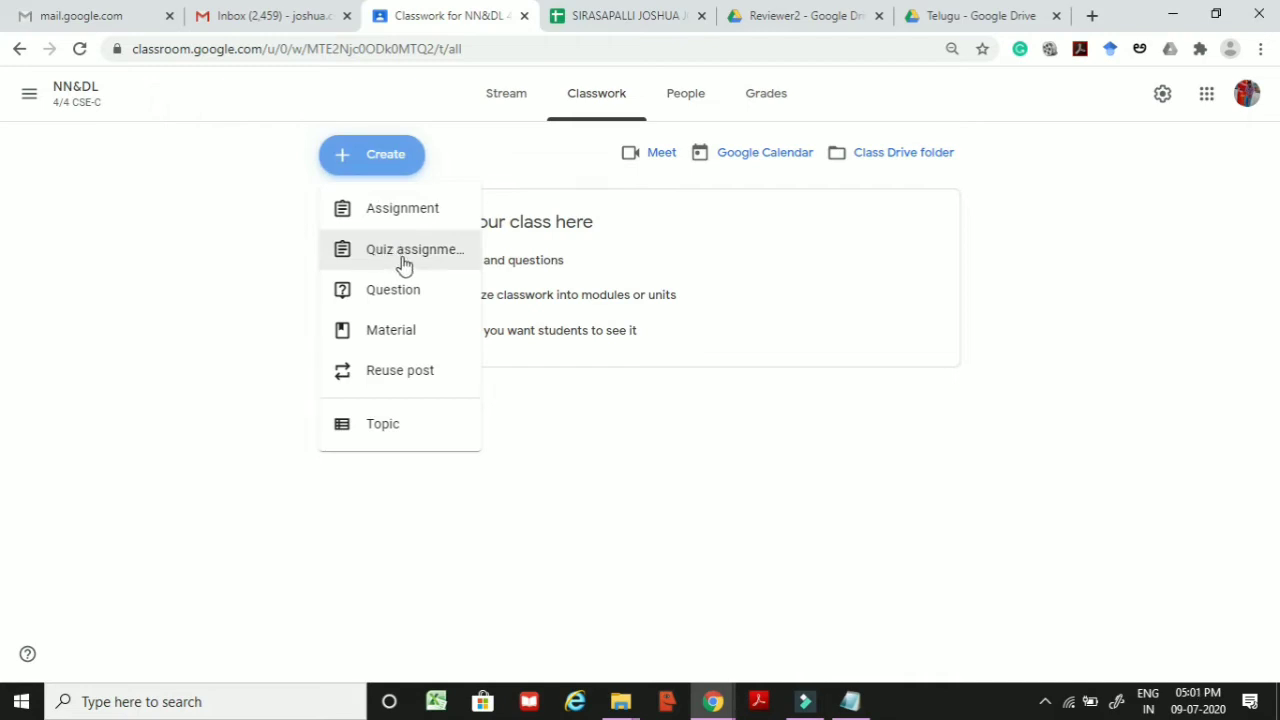
Step: Close the Create menu and switch to the NN&DL People page
click(893, 515)
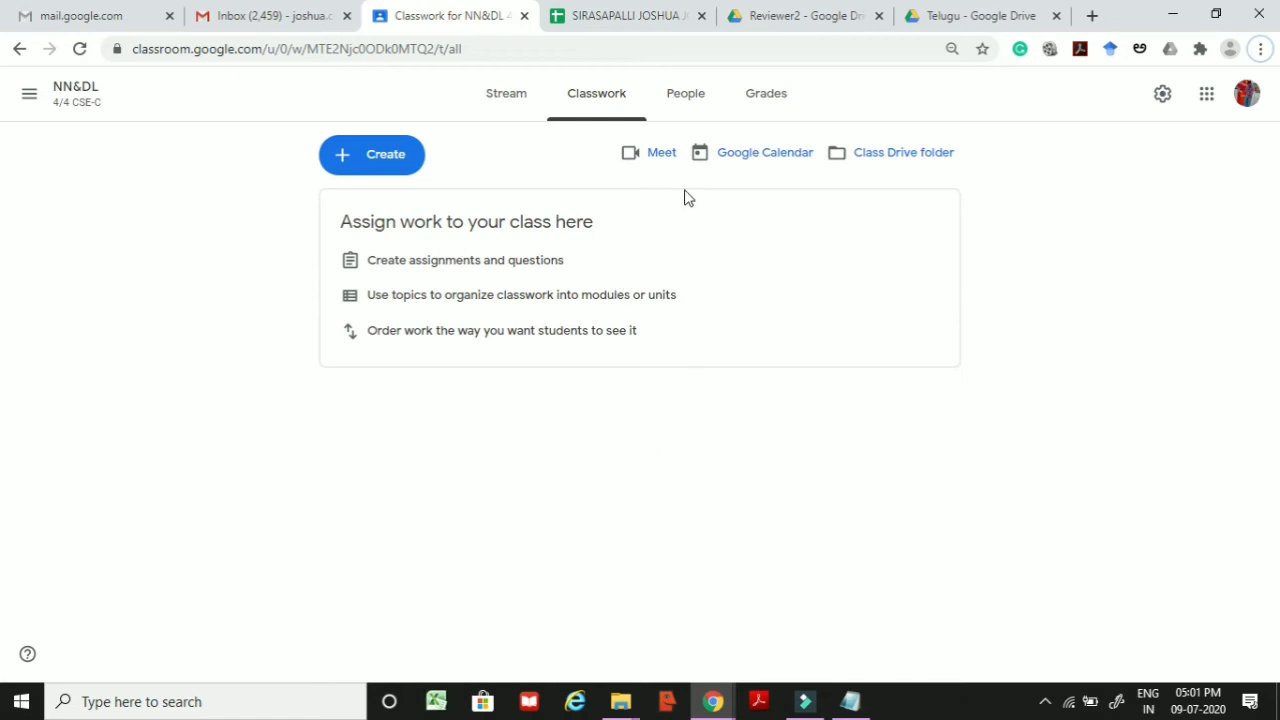
click(676, 106)
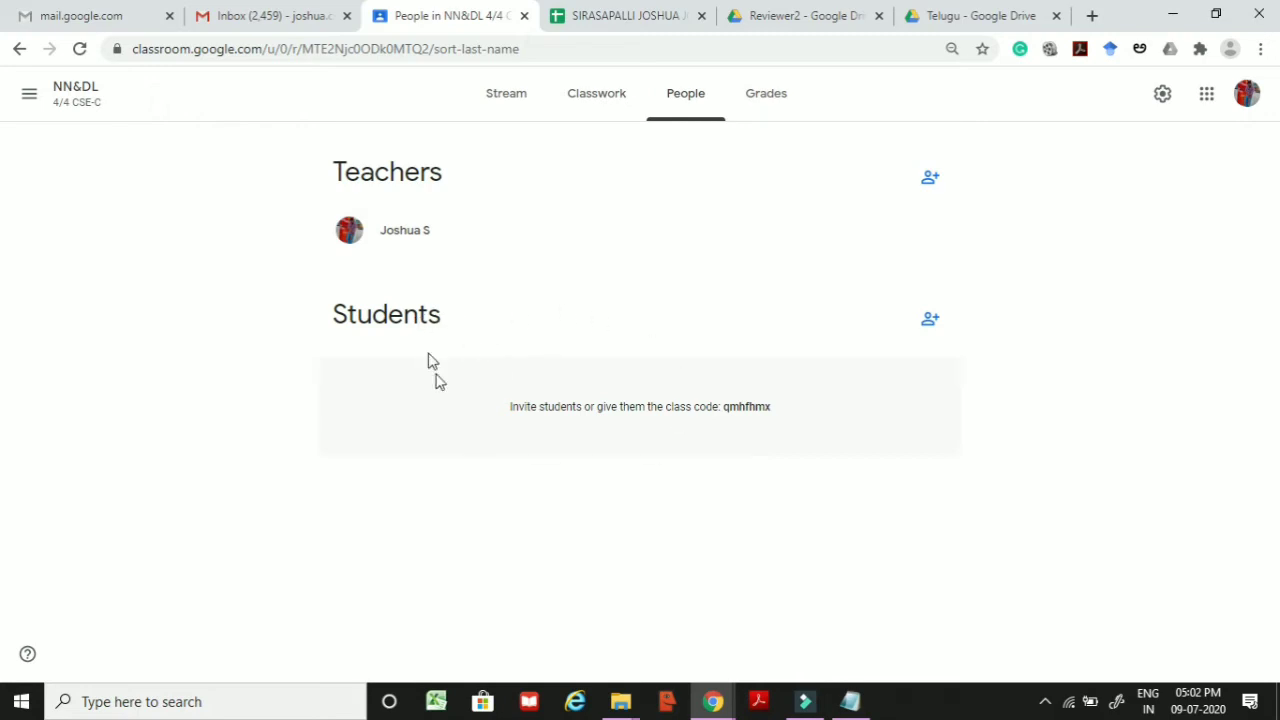
Step: Invite two students to NN&DL by entering their e-mail addresses
click(932, 322)
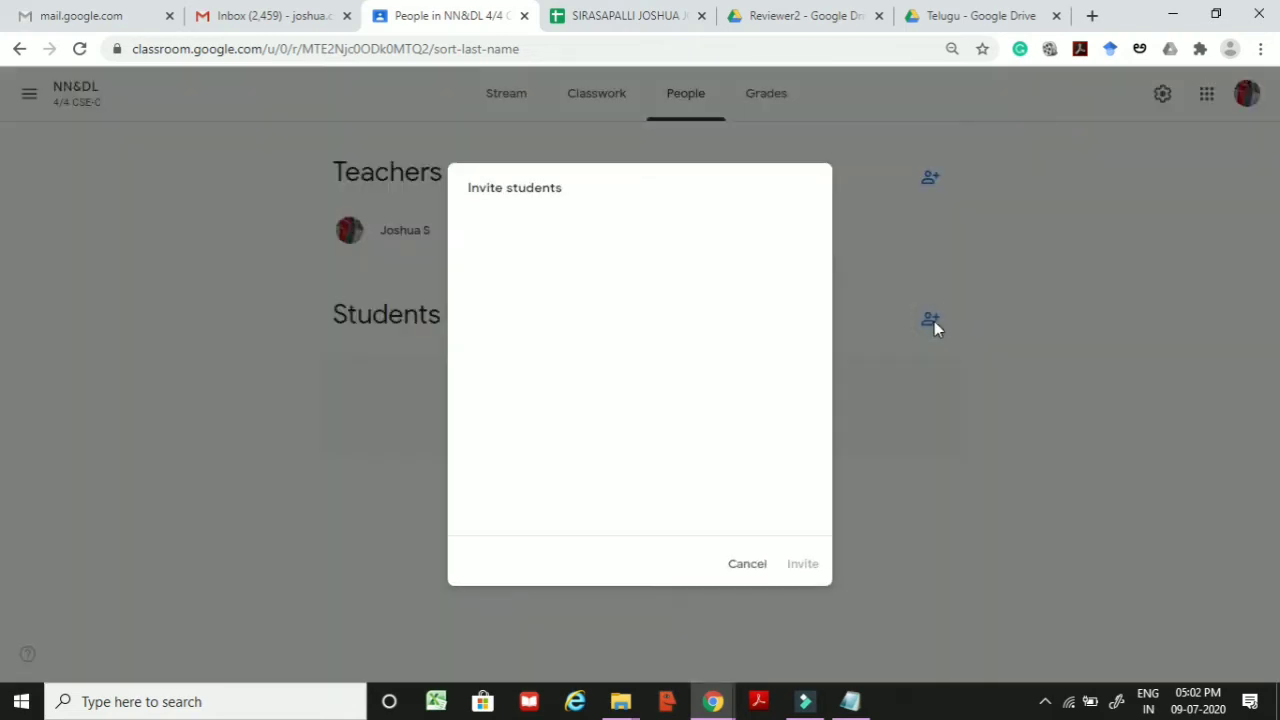
click(544, 250)
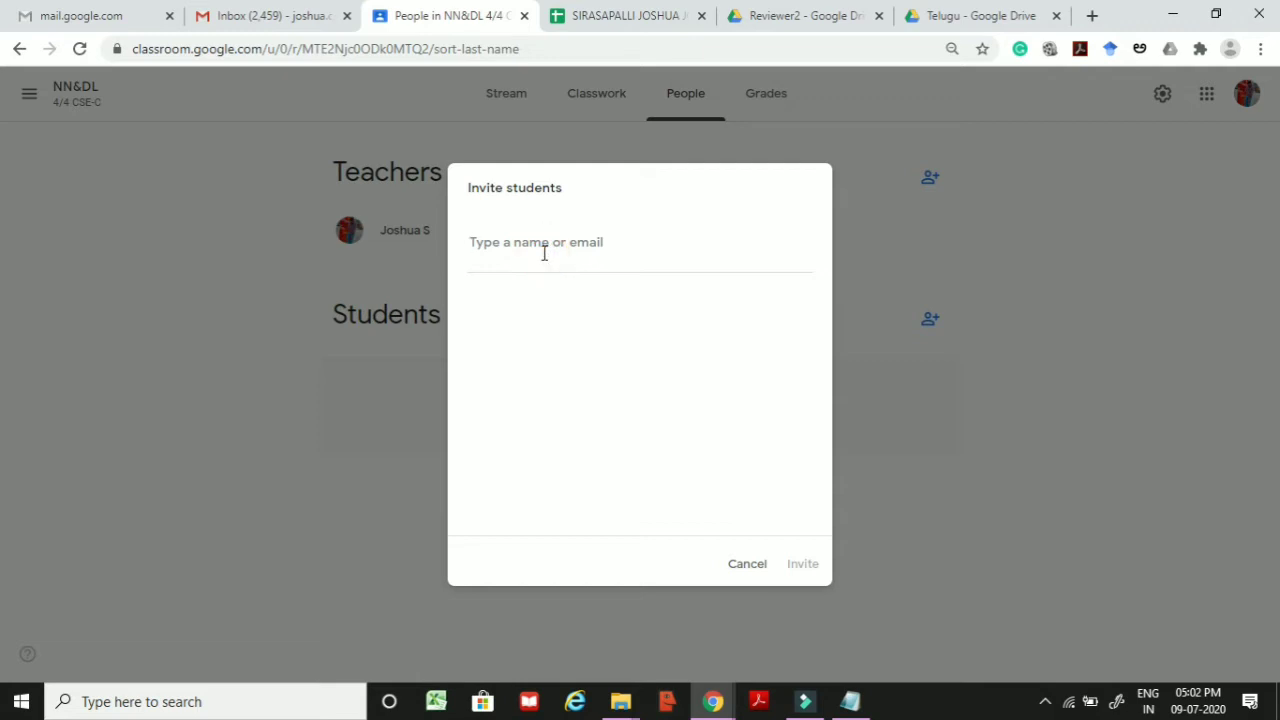
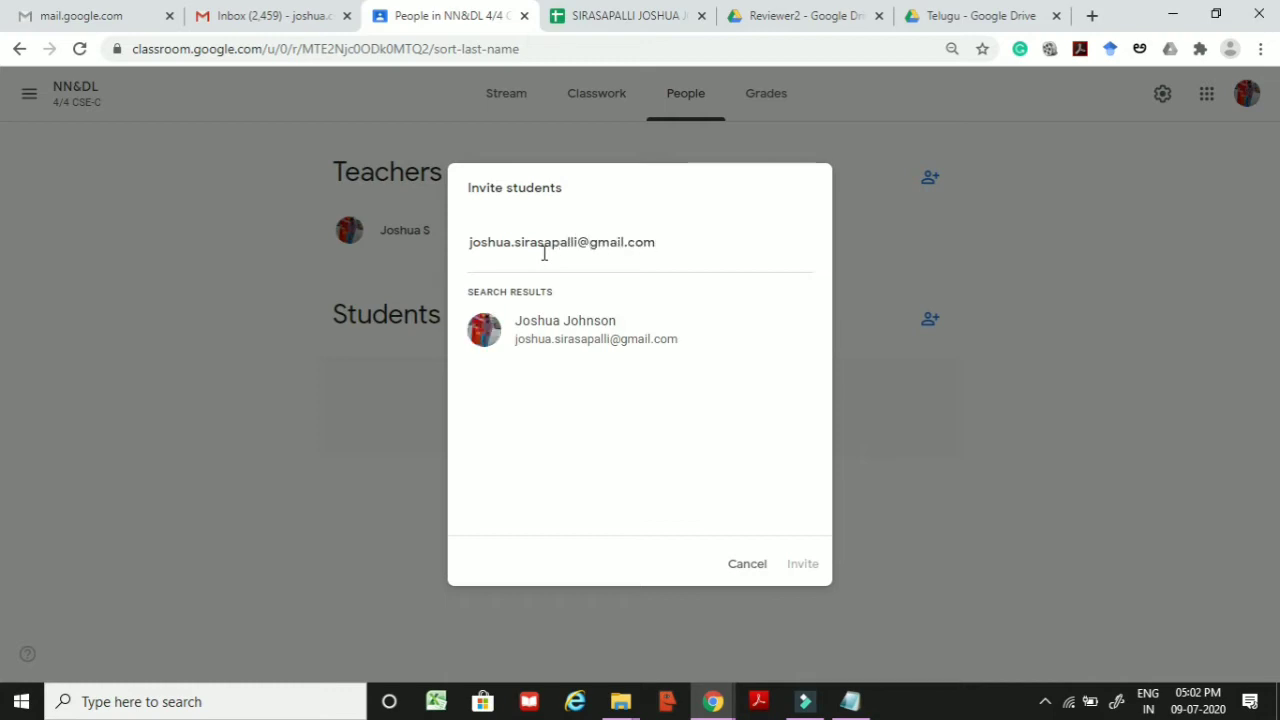
click(563, 325)
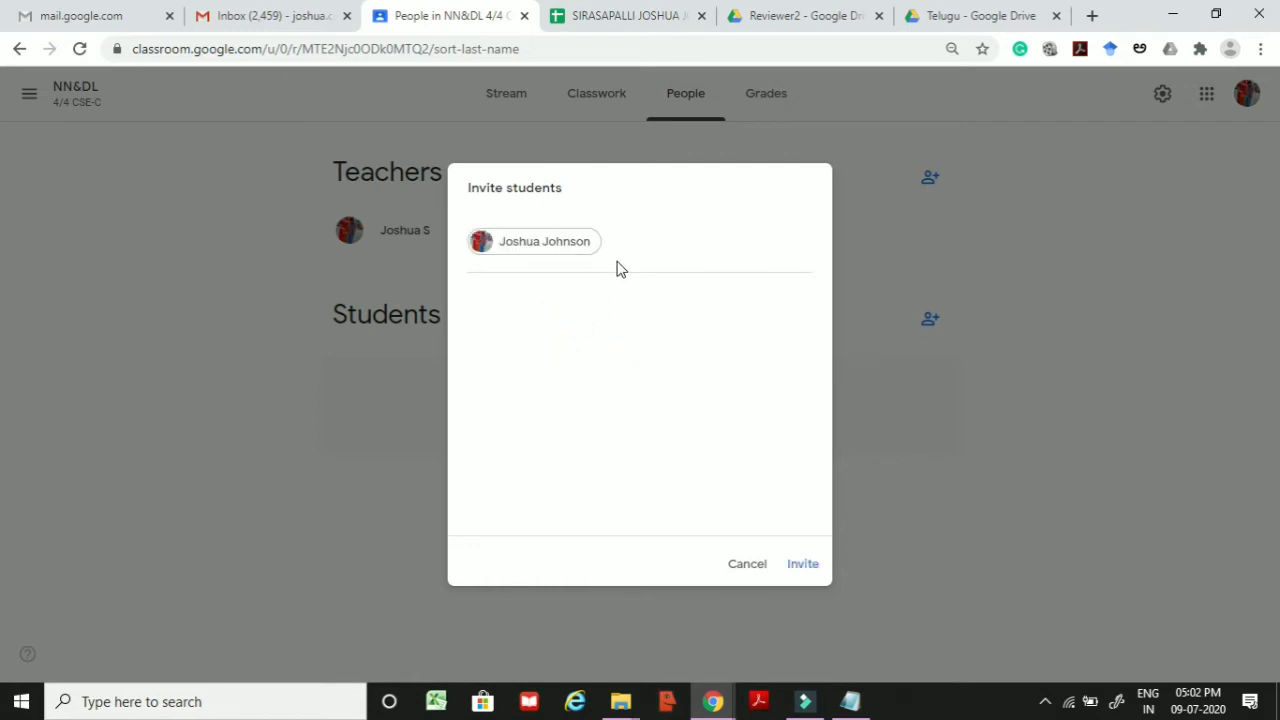
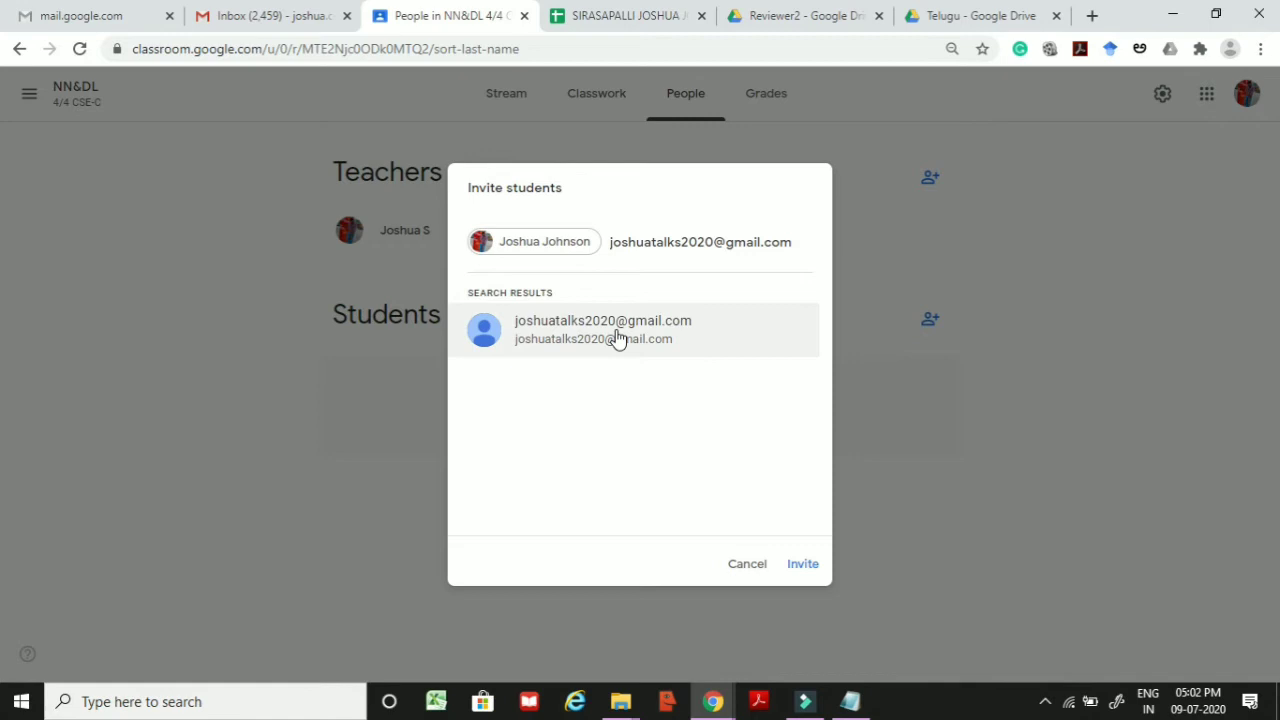
click(616, 338)
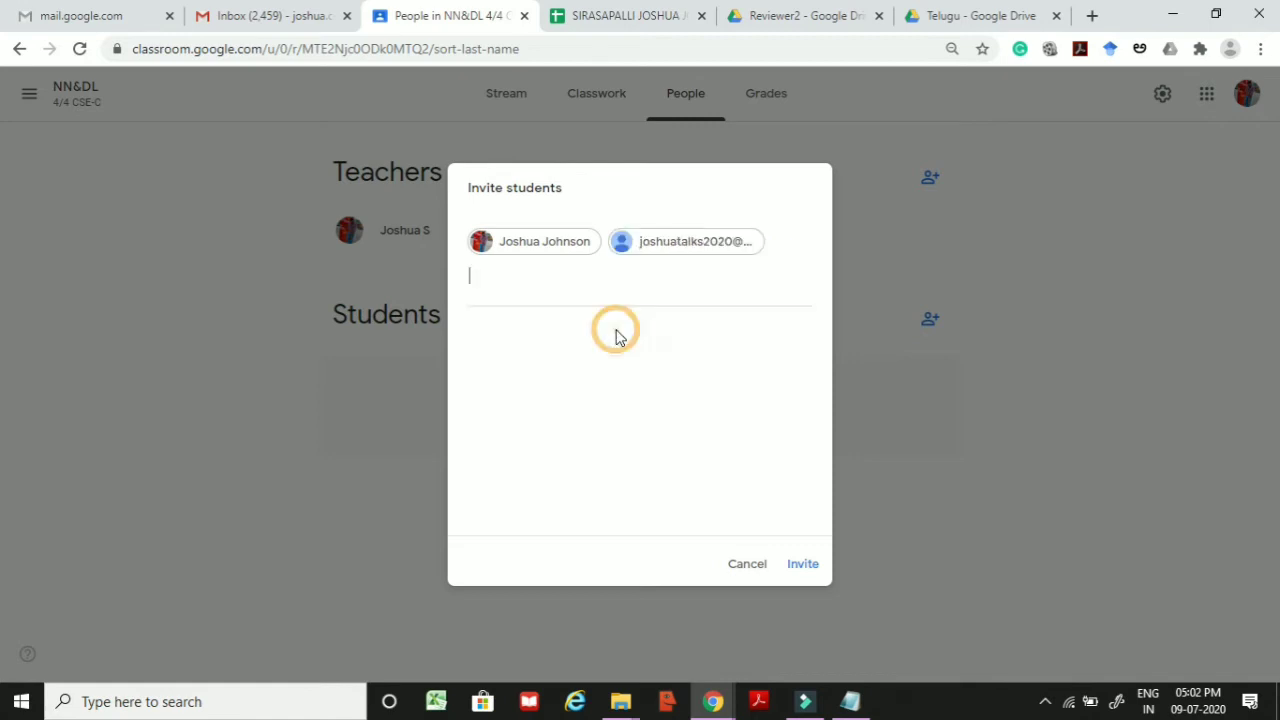
click(801, 566)
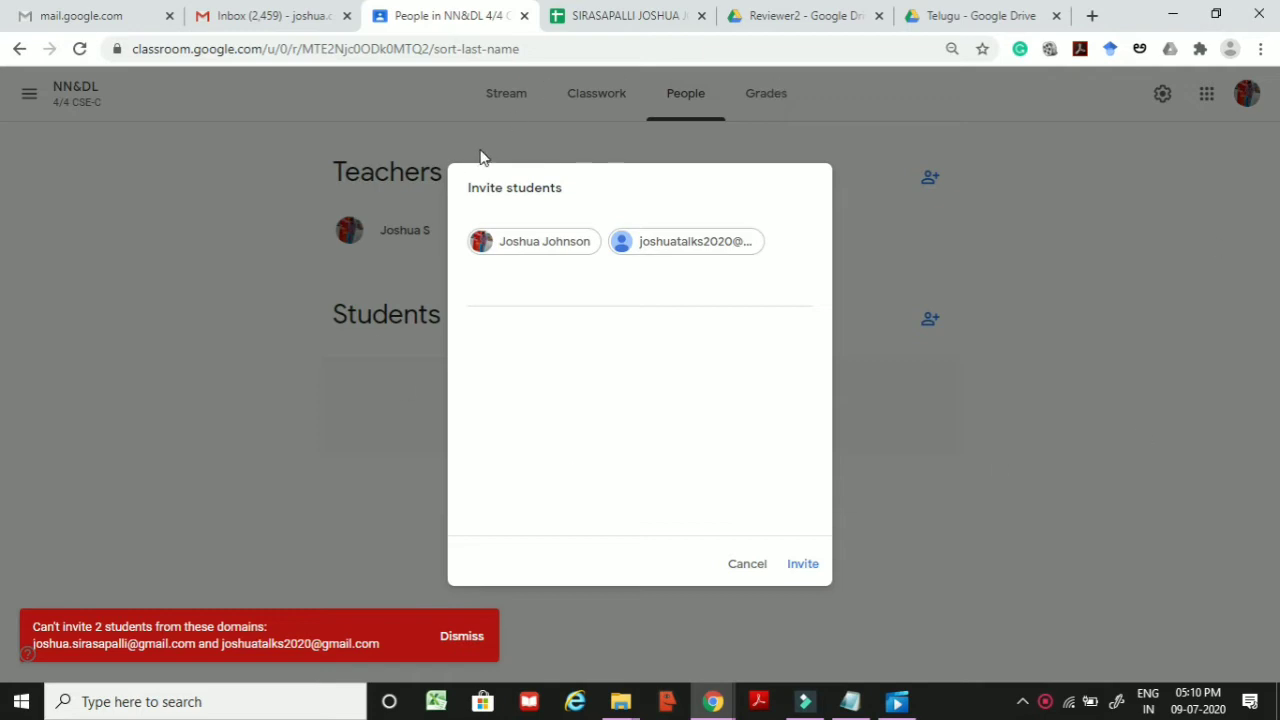
Step: Cancel the invite dialog after the domain error and return to the class stream
click(557, 242)
click(761, 564)
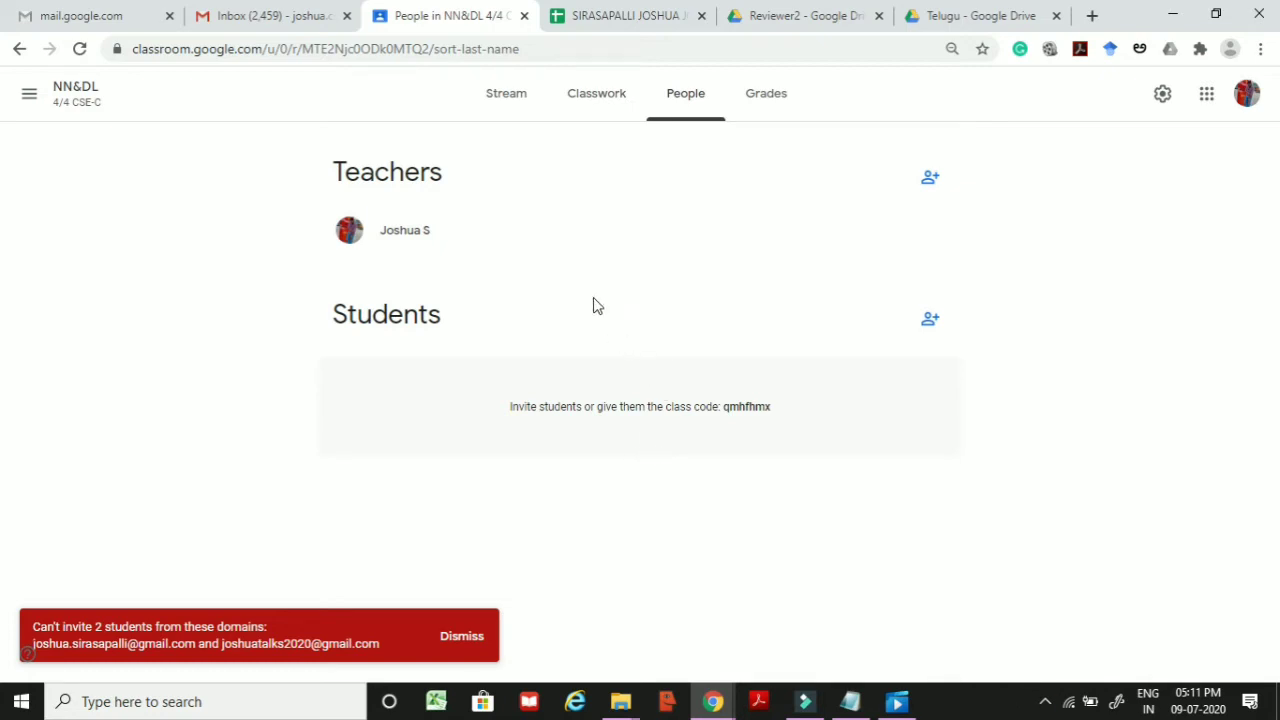
click(507, 102)
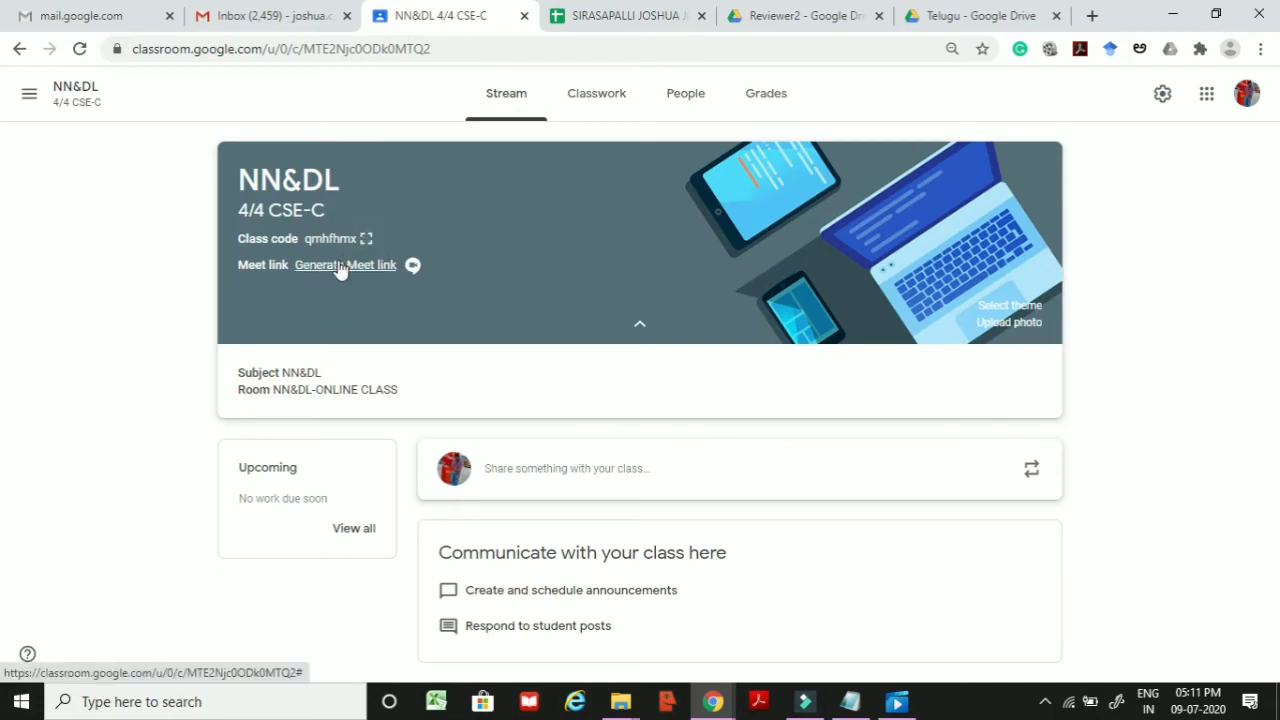
Step: Generate and save the class Meet link as visible to students, then open Classwork
click(338, 265)
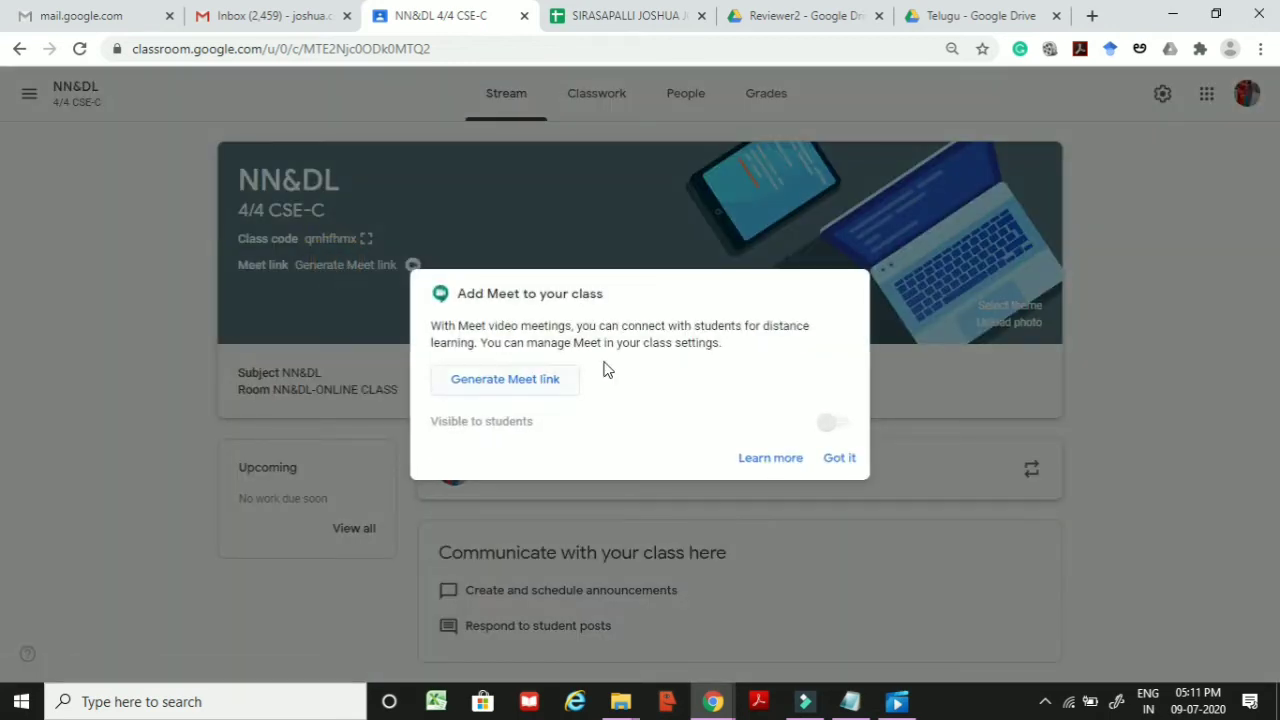
click(489, 393)
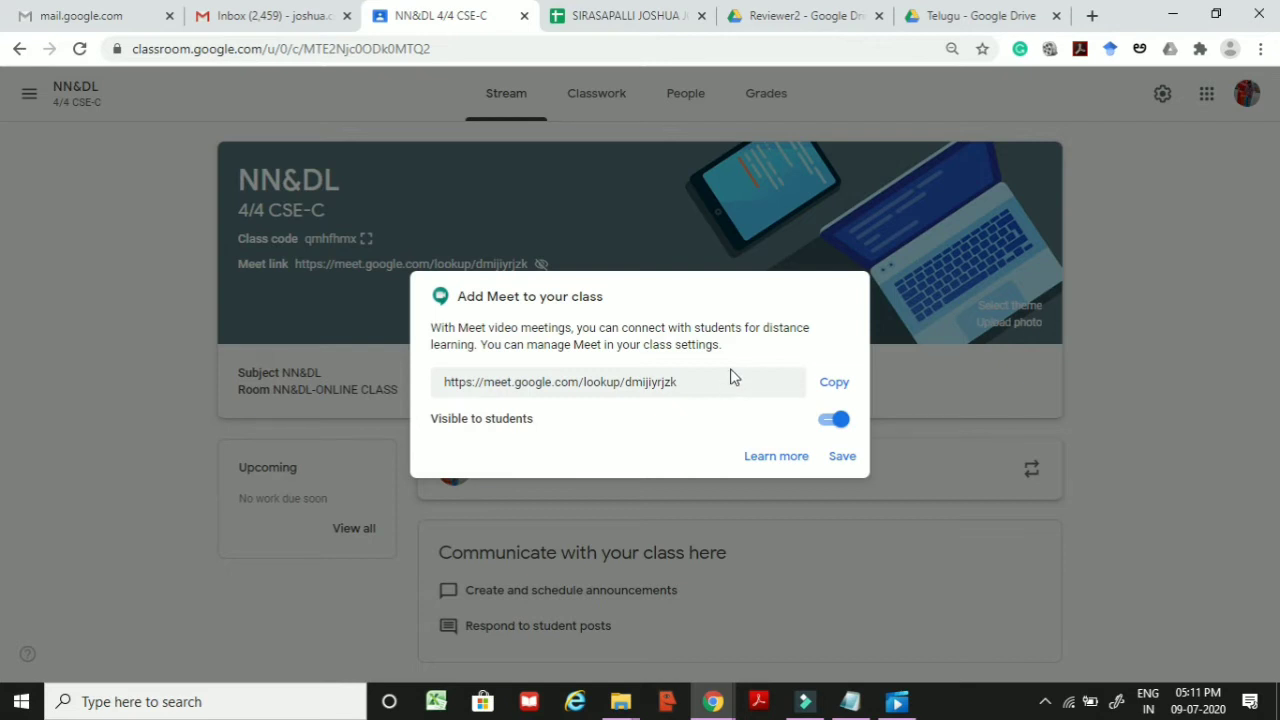
click(842, 460)
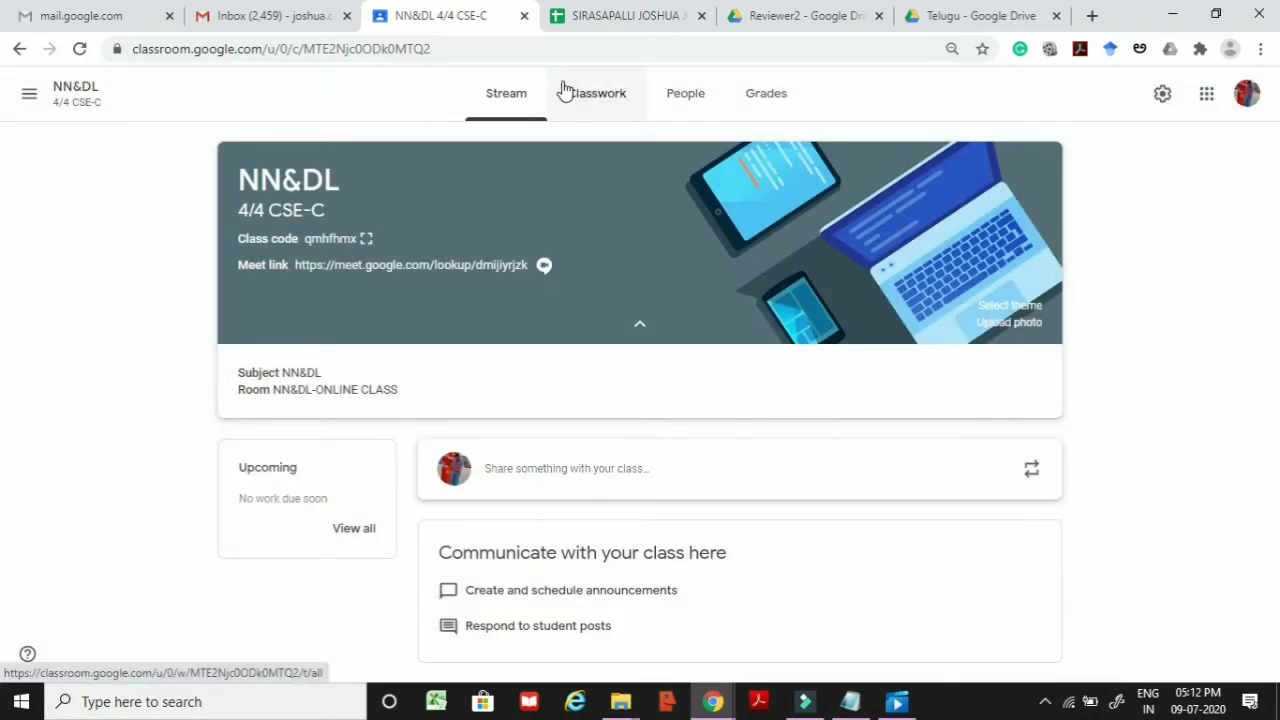
click(577, 104)
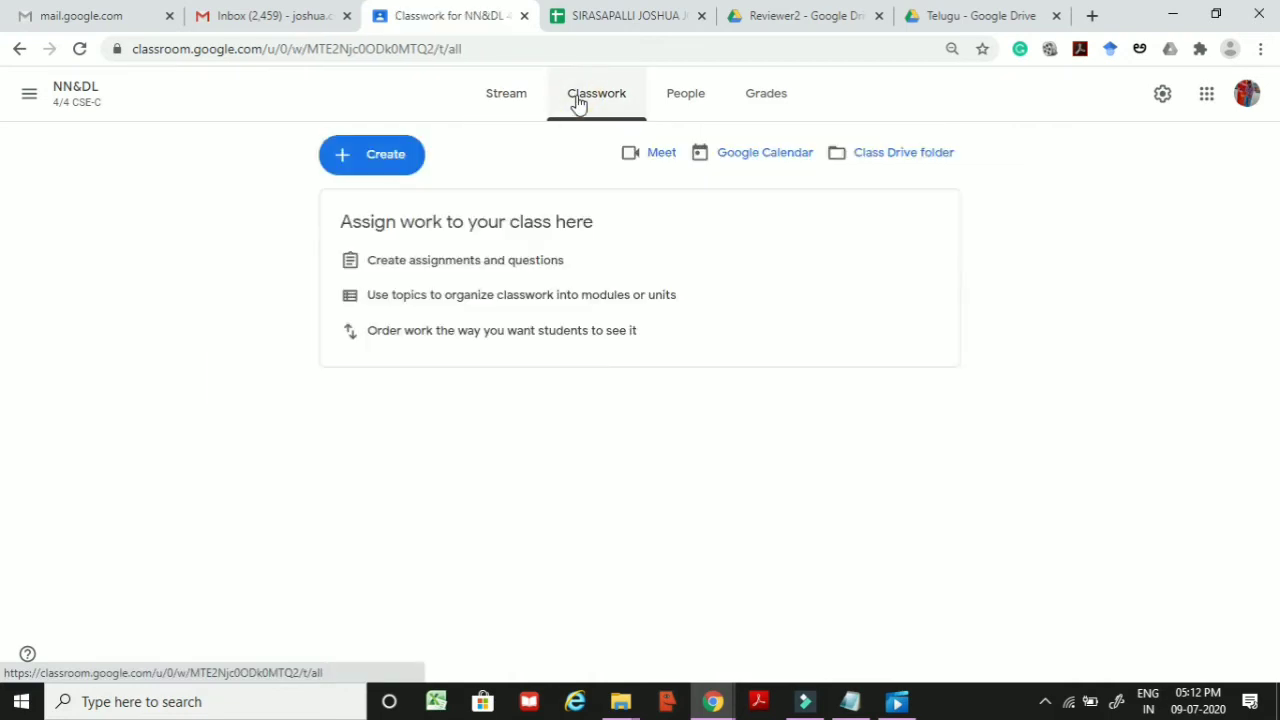
Step: Invite one student to NN&DL by pasting their school e-mail address
click(670, 106)
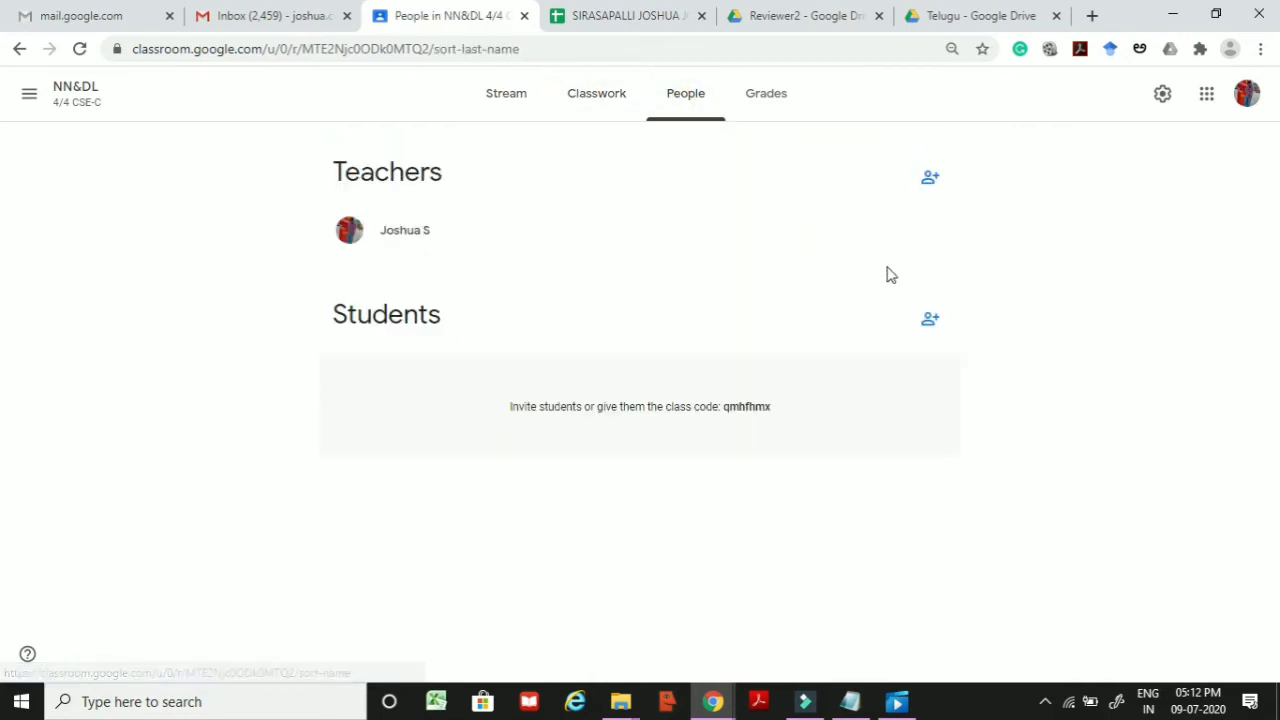
click(930, 324)
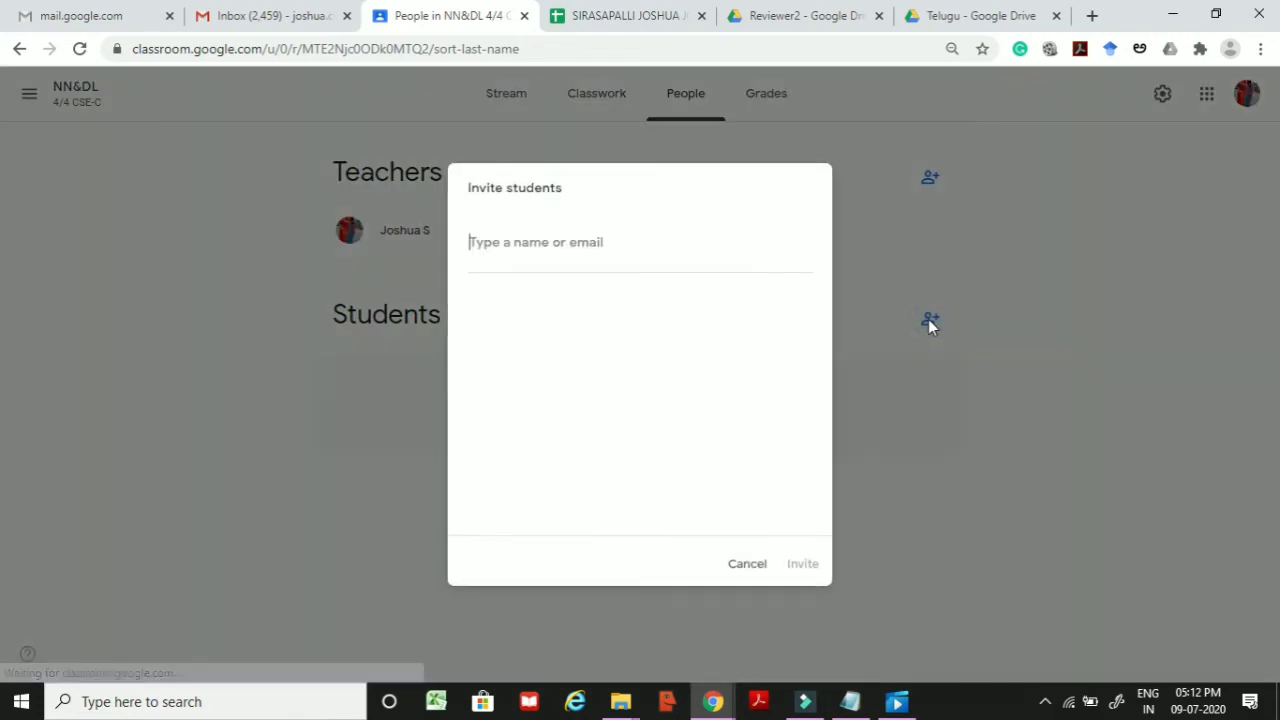
key(ctrl+v)
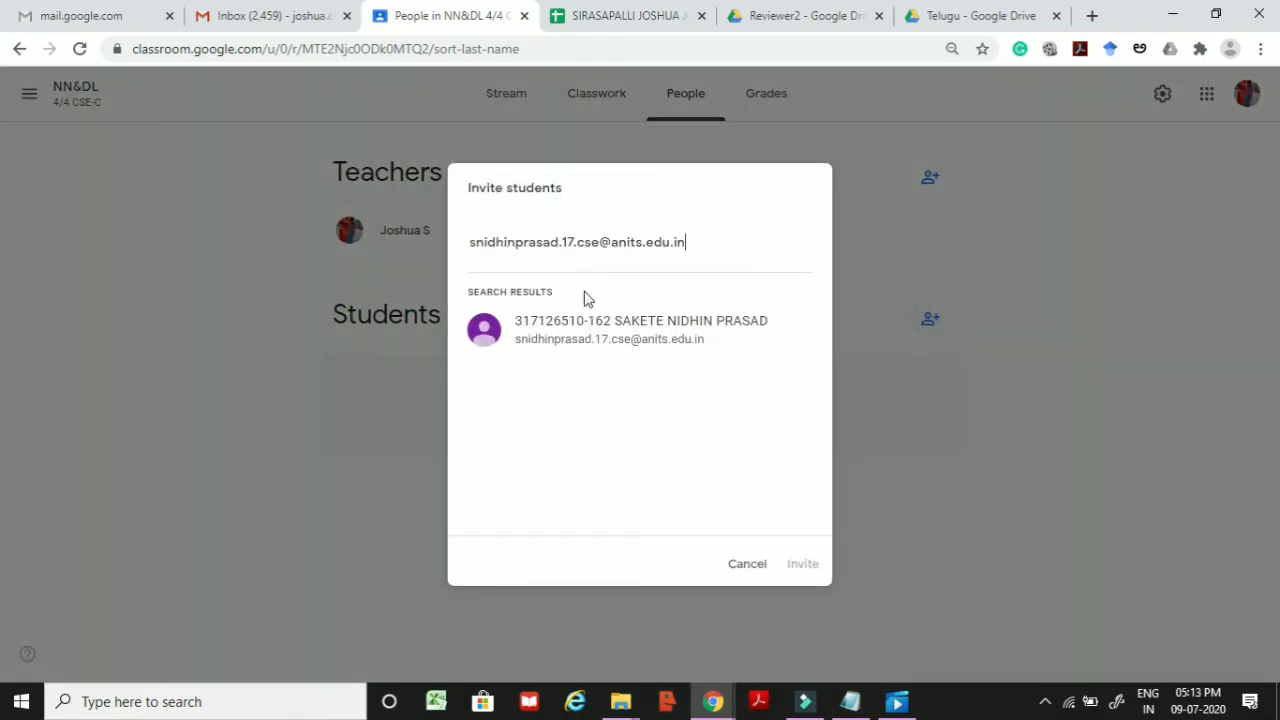
click(587, 333)
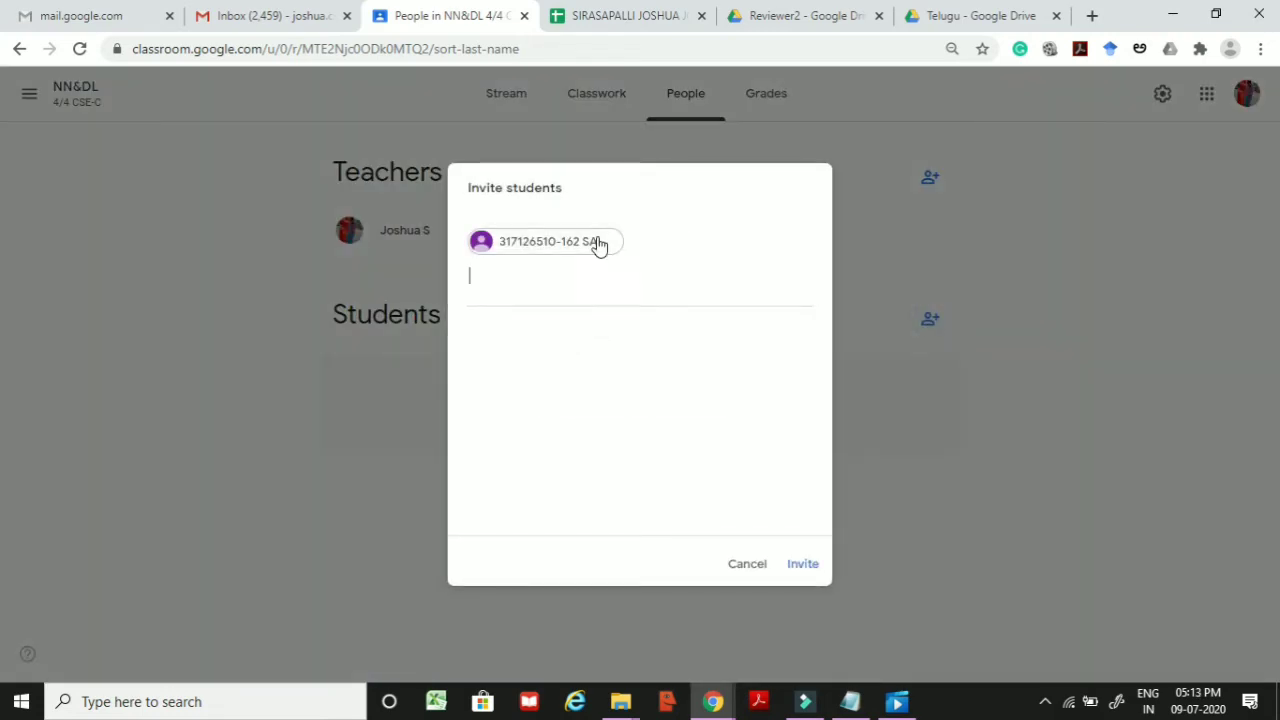
click(806, 565)
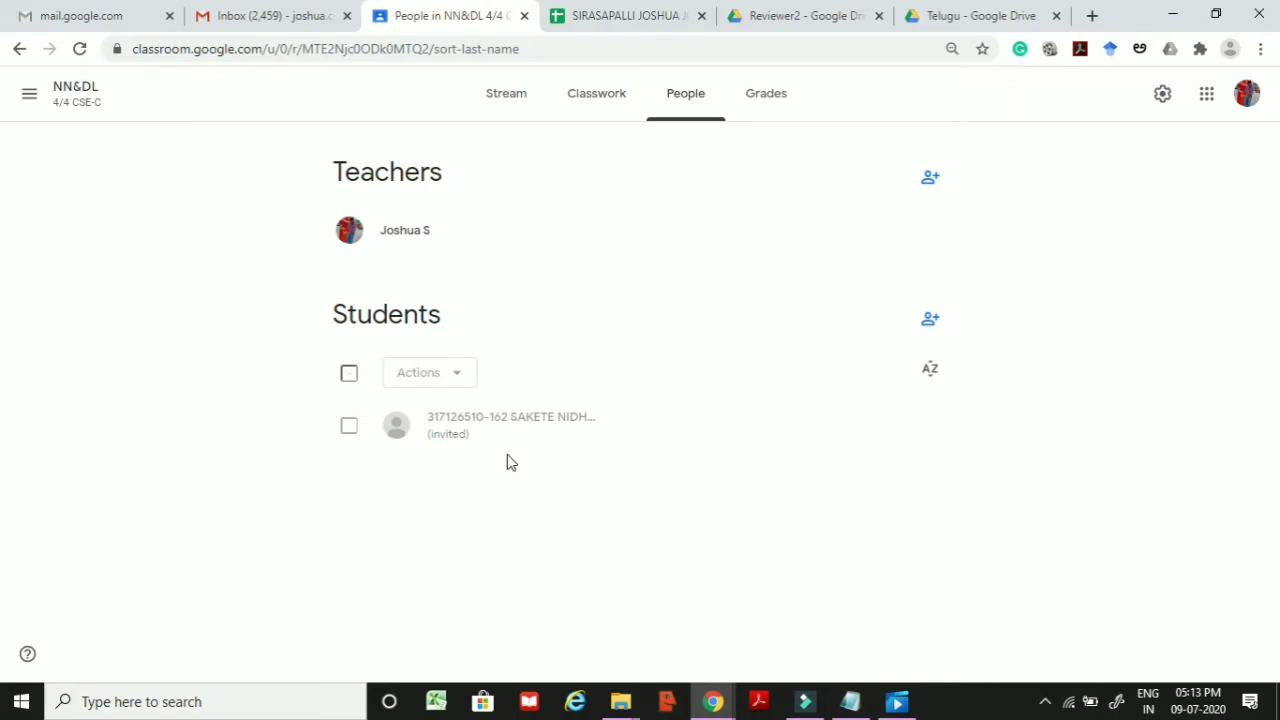
key(alt+Tab)
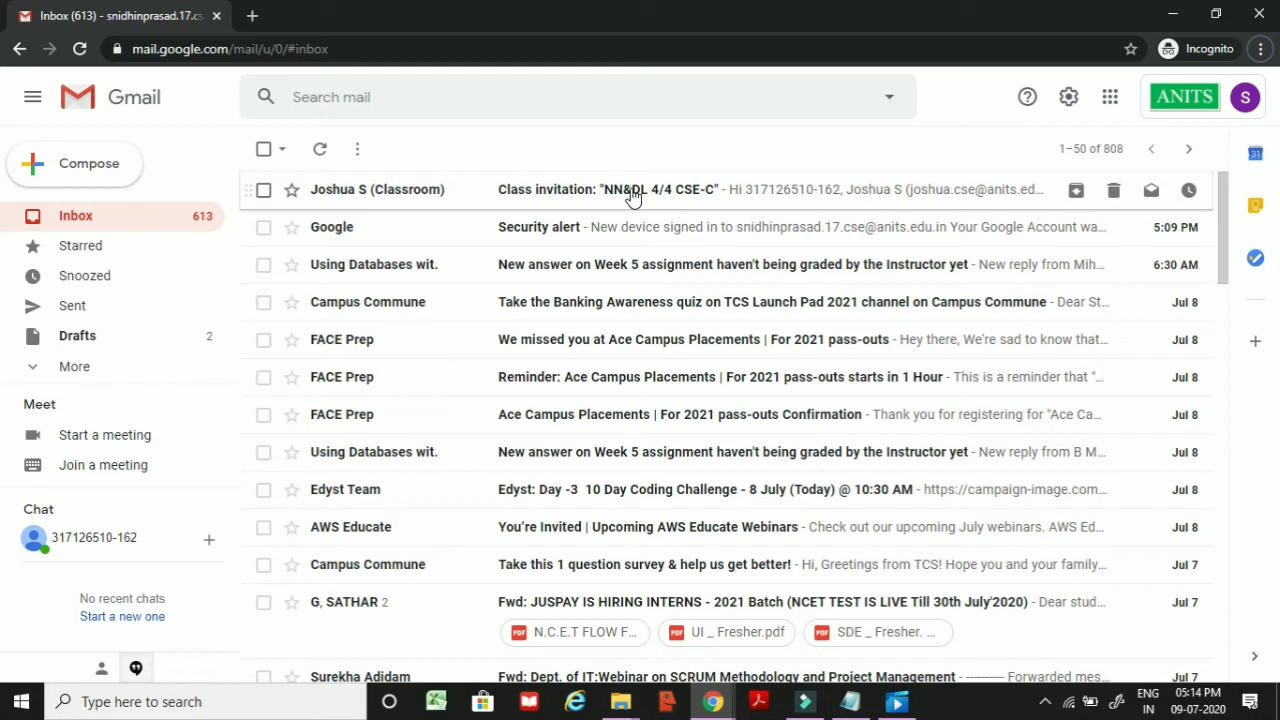
Step: Open the NN&DL 4/4 CSE-C class invitation e-mail and accept it with JOIN
click(631, 194)
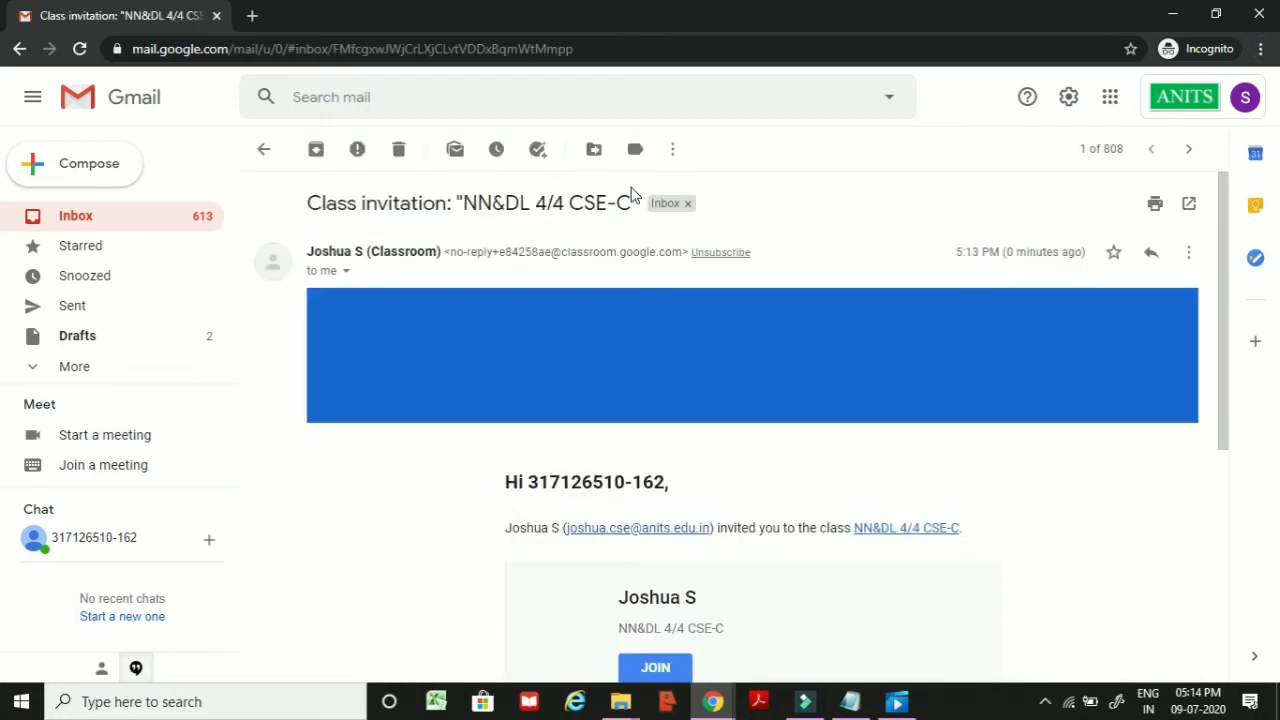
scroll(700, 400, down, 2)
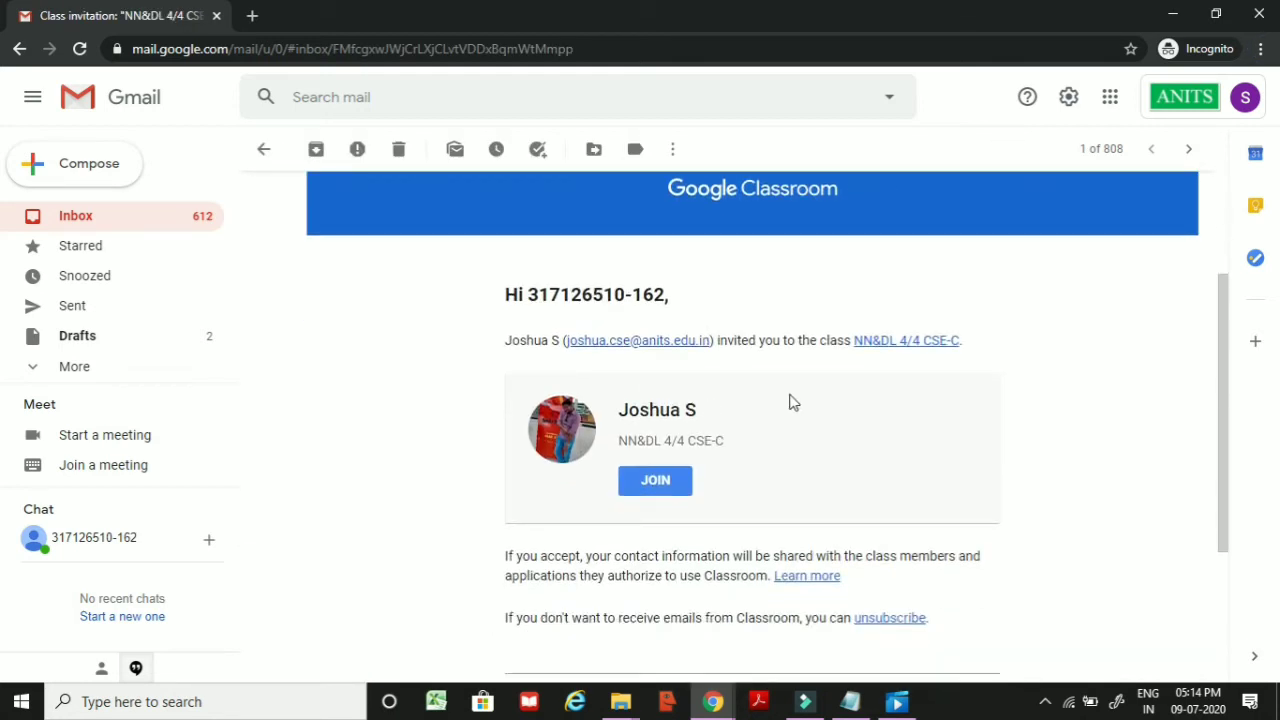
click(657, 479)
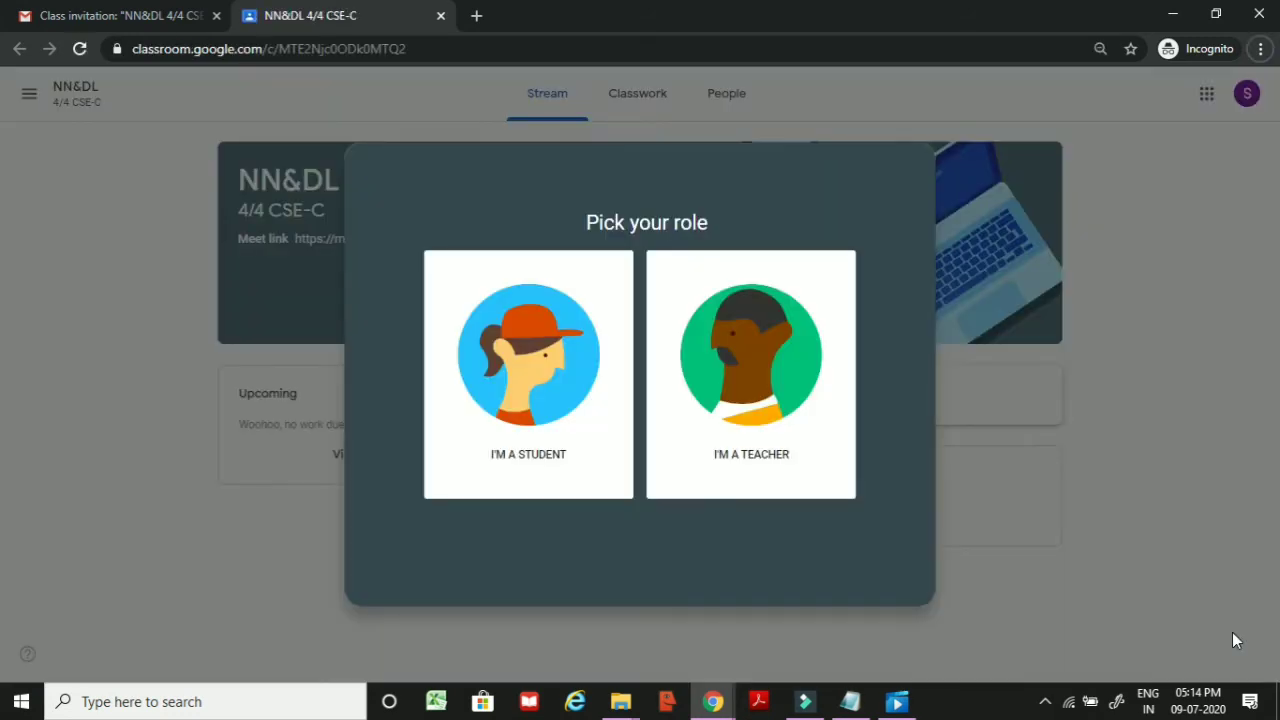
Step: Join NN&DL as a student, view its Classwork and People, then return to the teacher's view
click(521, 372)
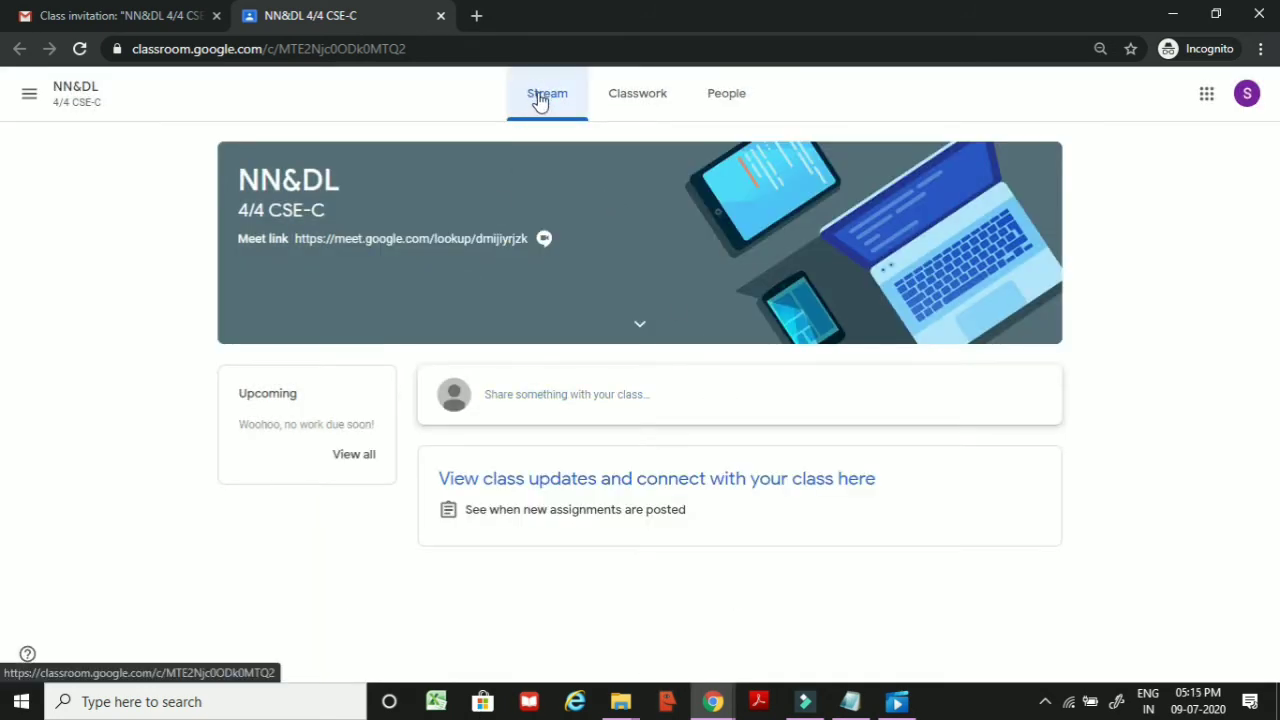
click(621, 101)
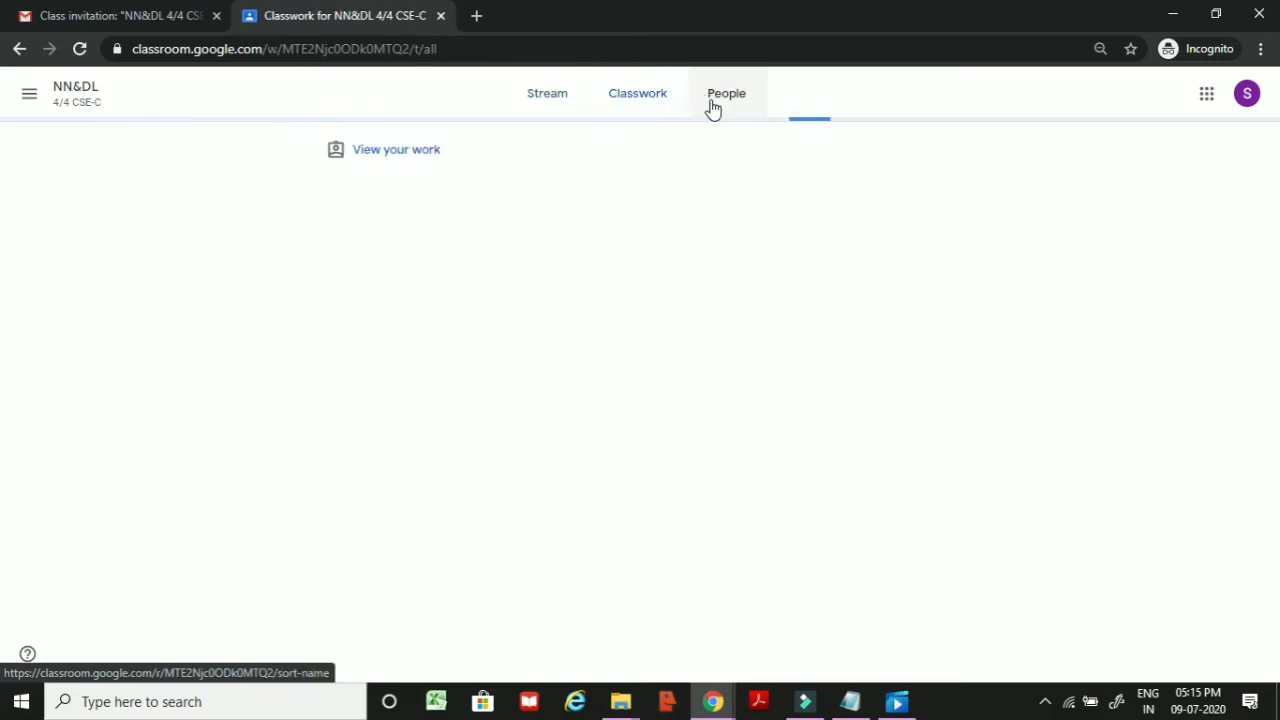
click(716, 107)
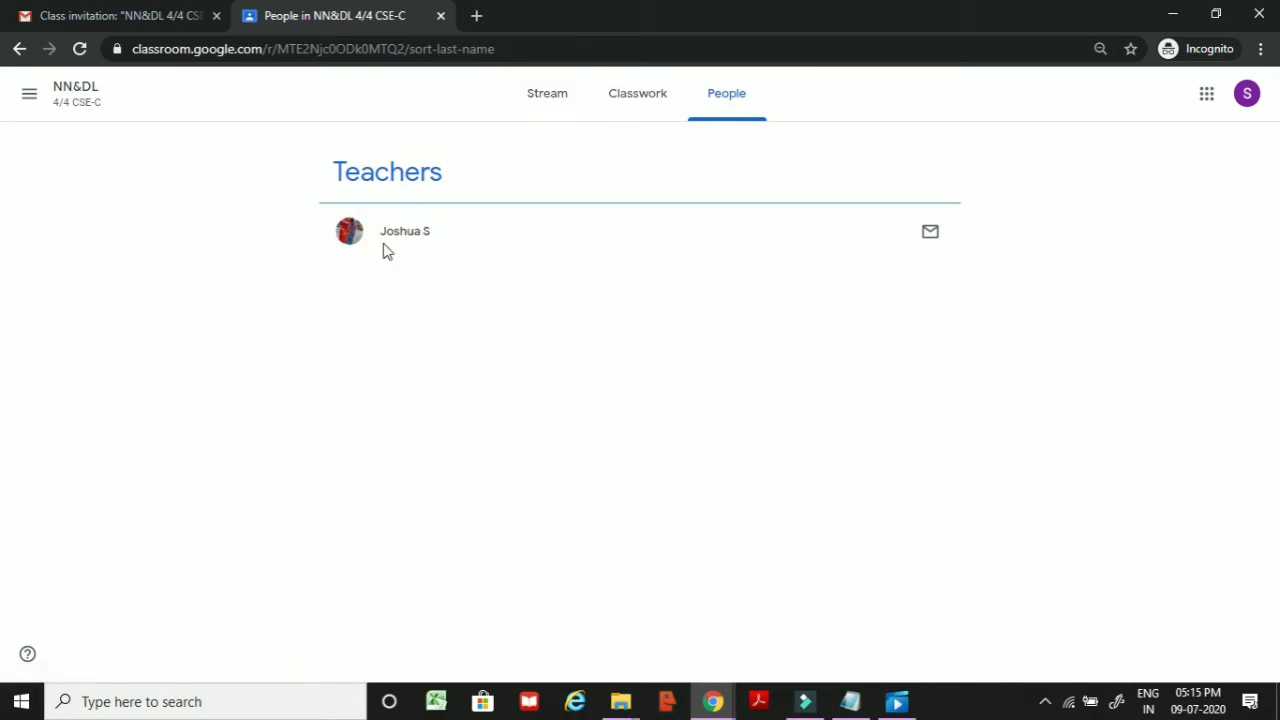
click(541, 112)
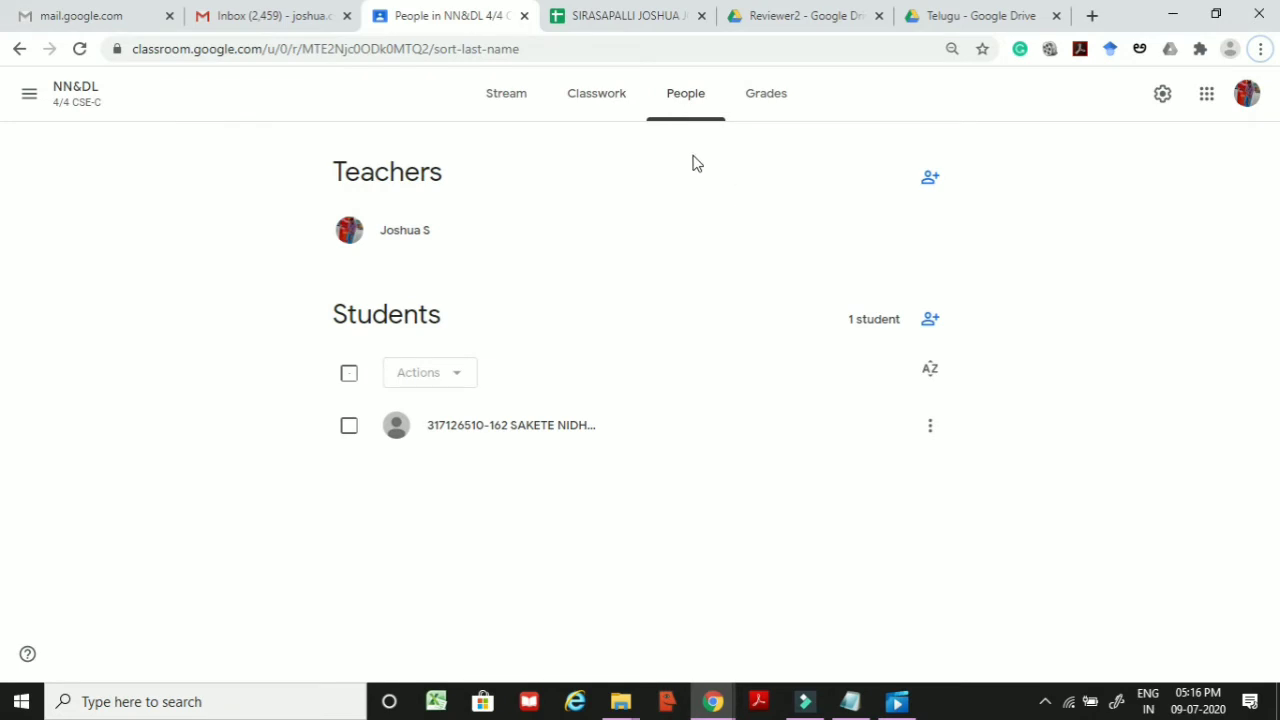
Step: Create a Quiz assignment titled QUIZ-1 and open its attached Blank Quiz form
click(594, 112)
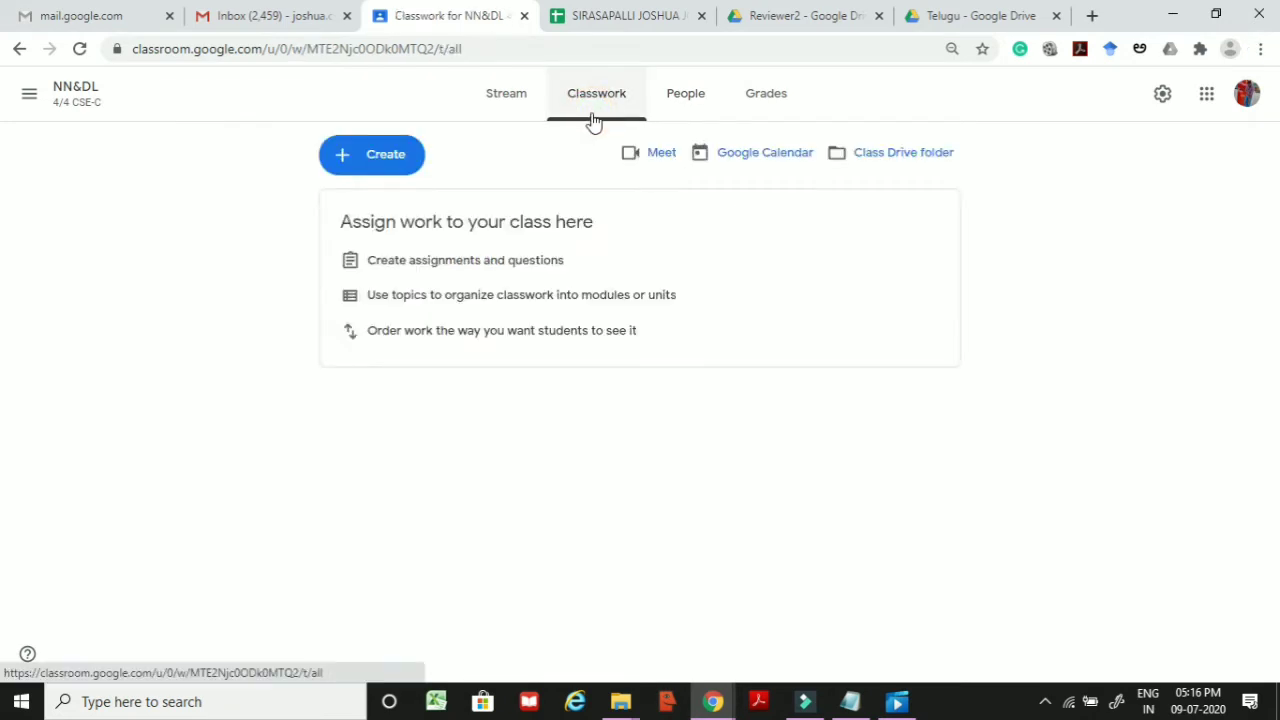
click(401, 160)
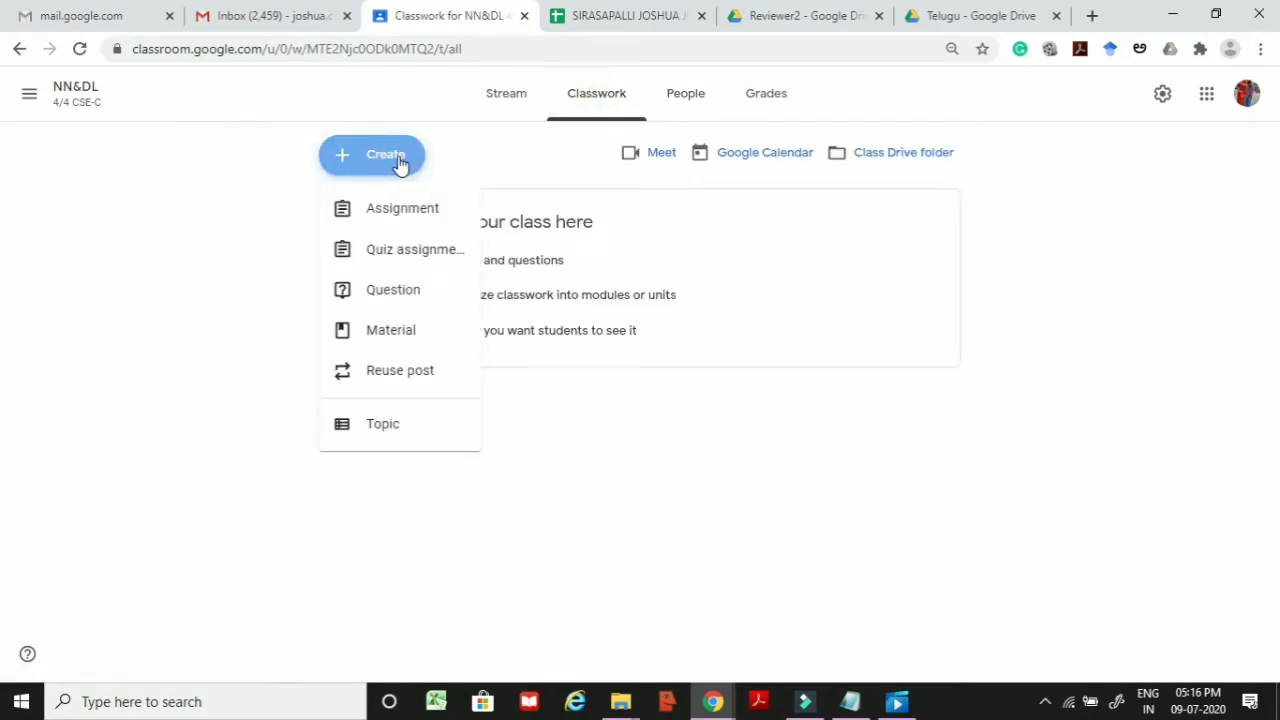
click(384, 256)
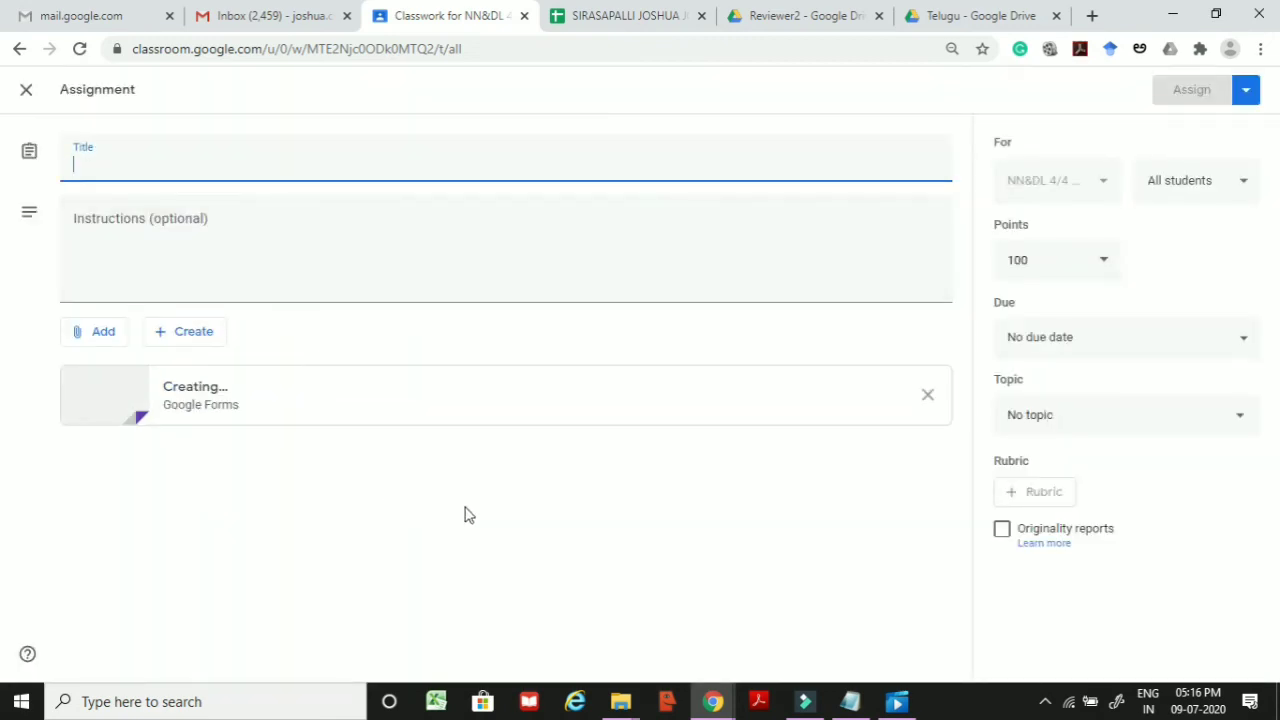
click(126, 163)
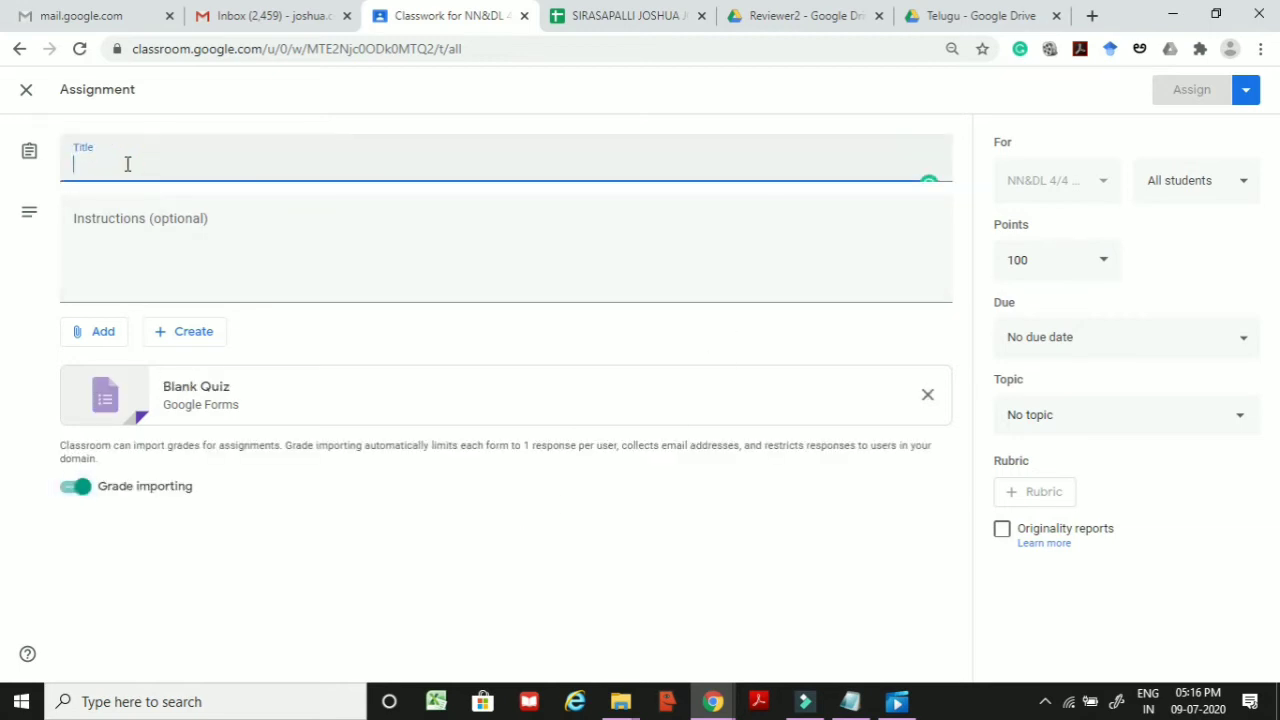
text(QUIZ-1)
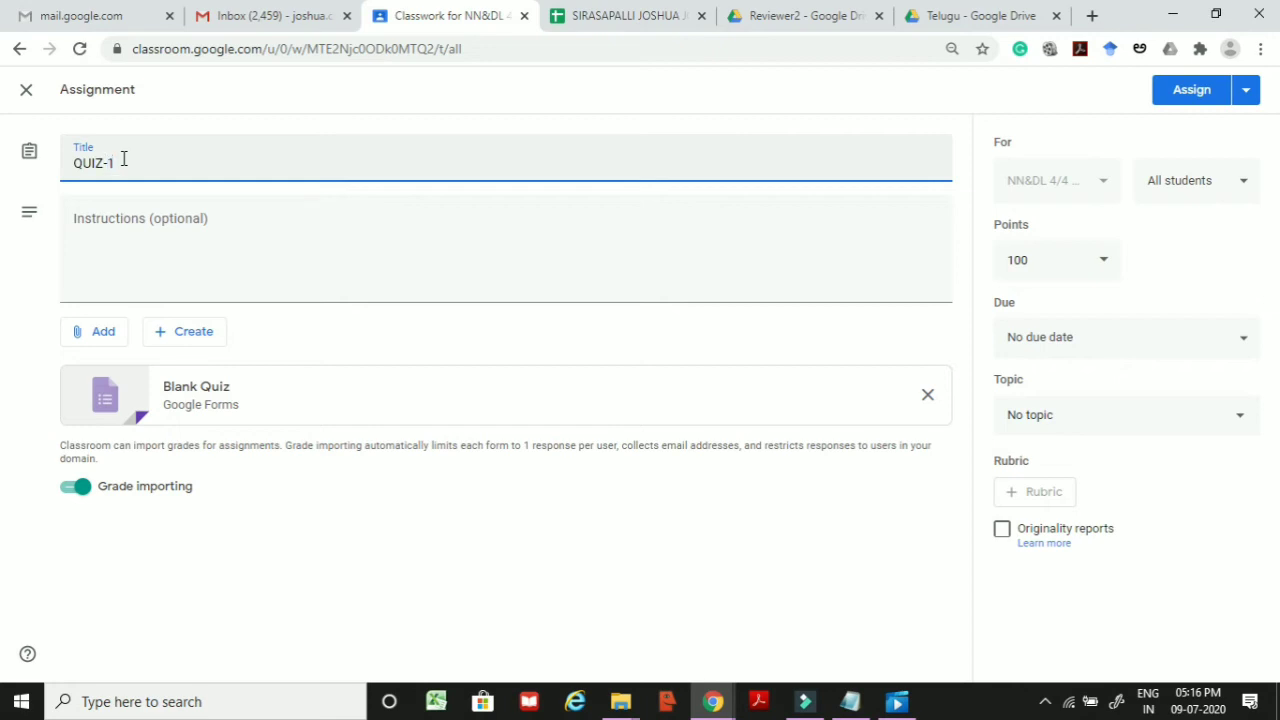
click(157, 218)
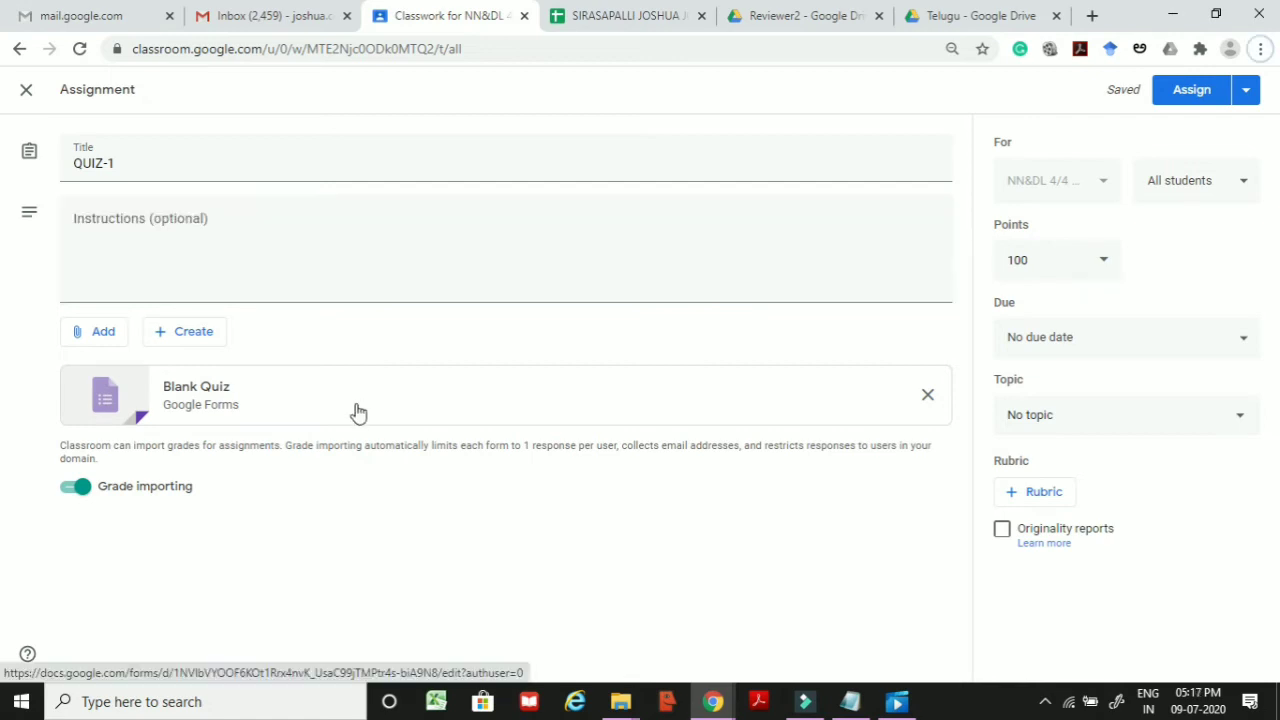
click(246, 400)
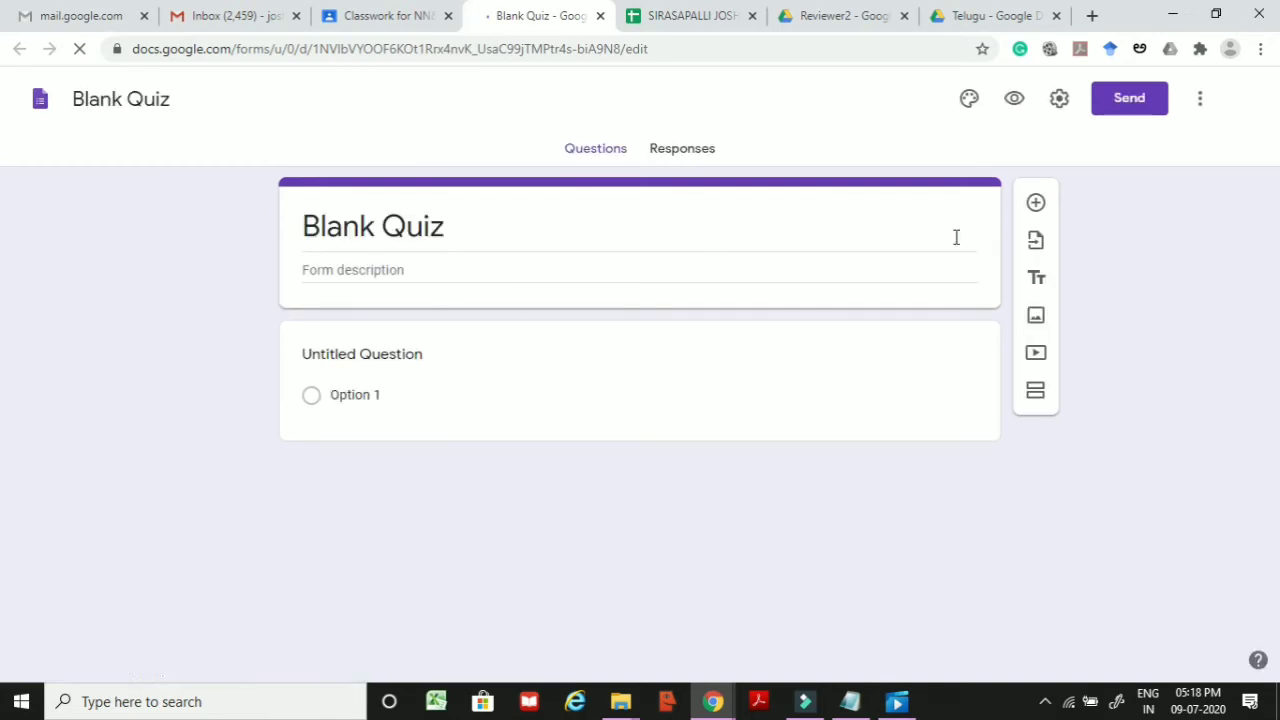
Step: Rename the Blank Quiz form's title to QUIZ-1
click(469, 220)
click(463, 225)
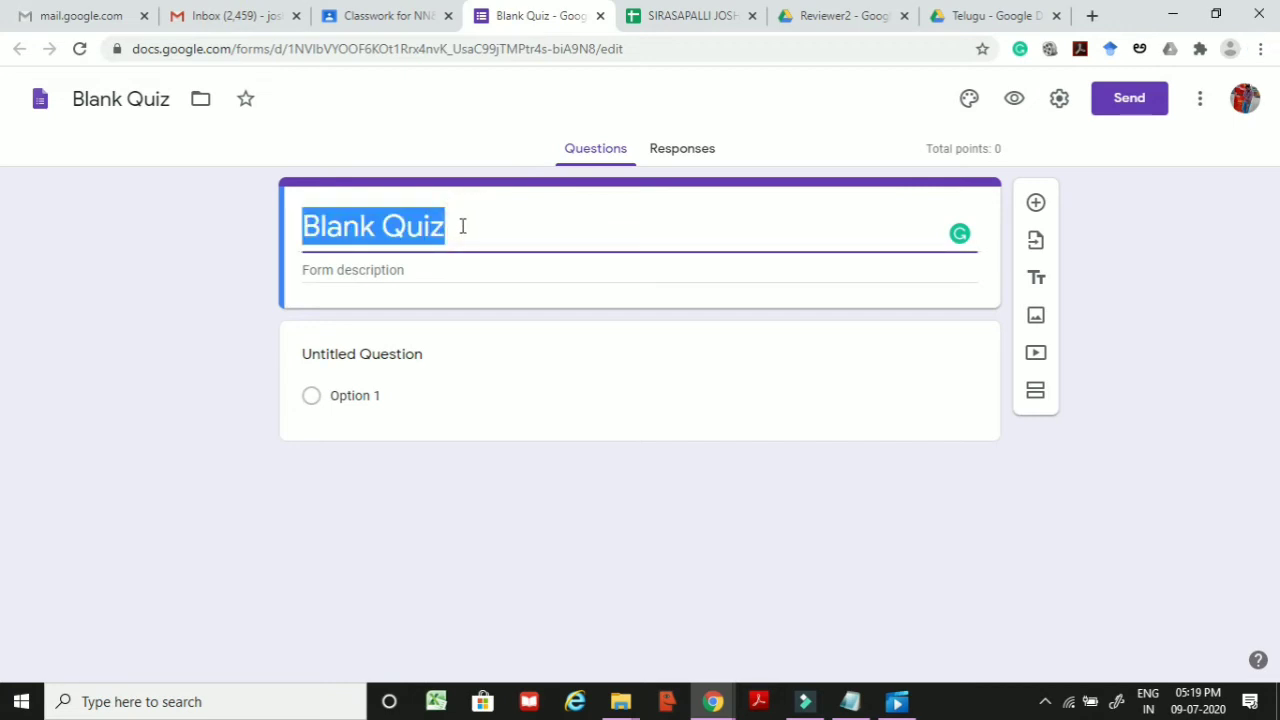
text(QUIZ-1)
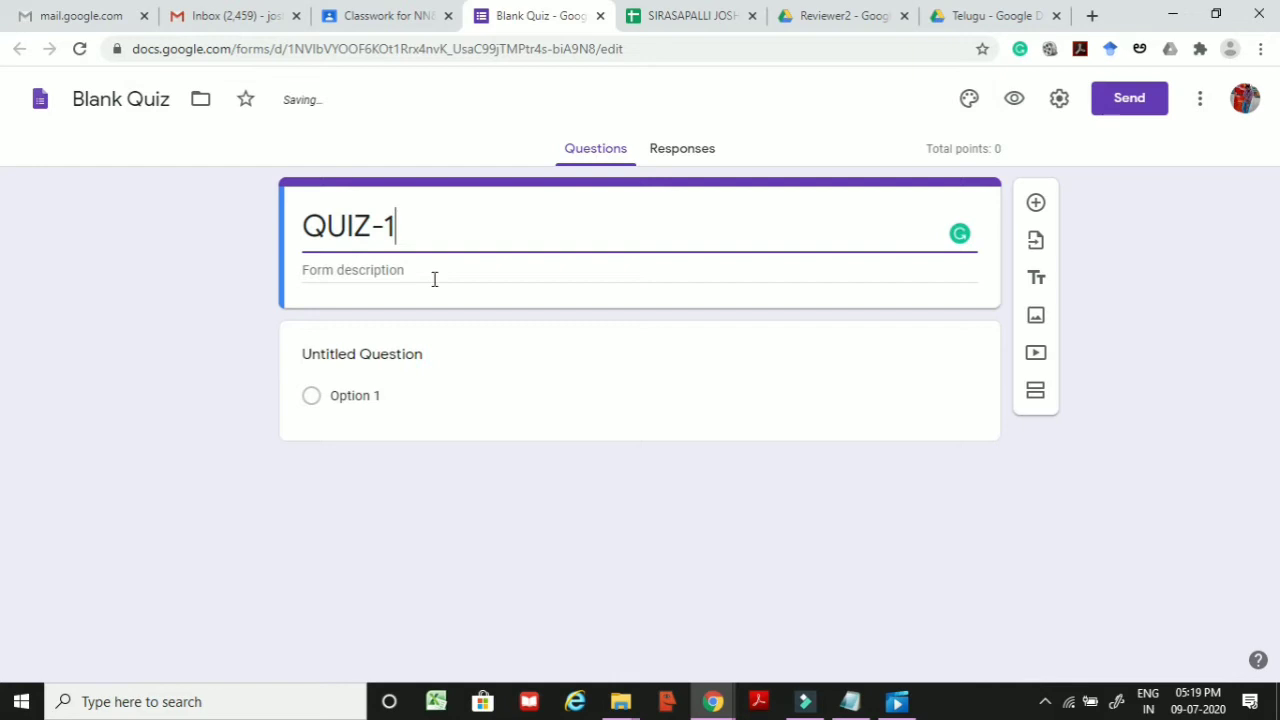
click(431, 268)
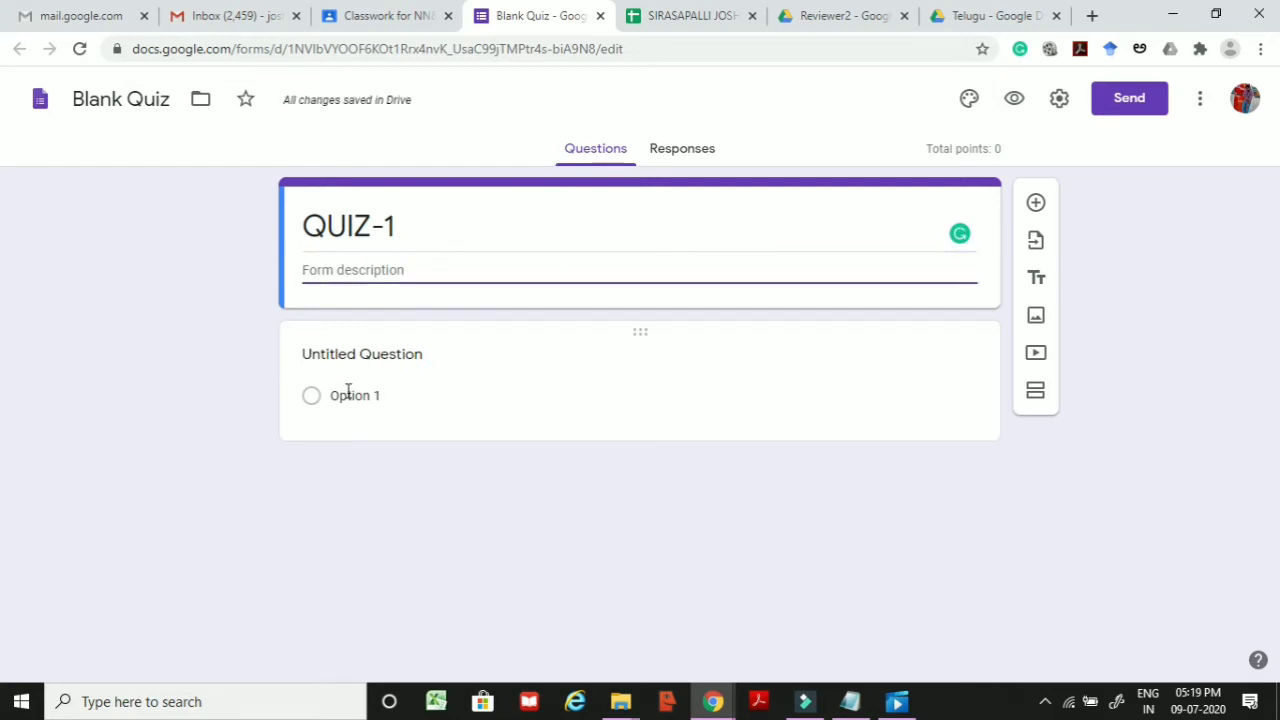
click(352, 357)
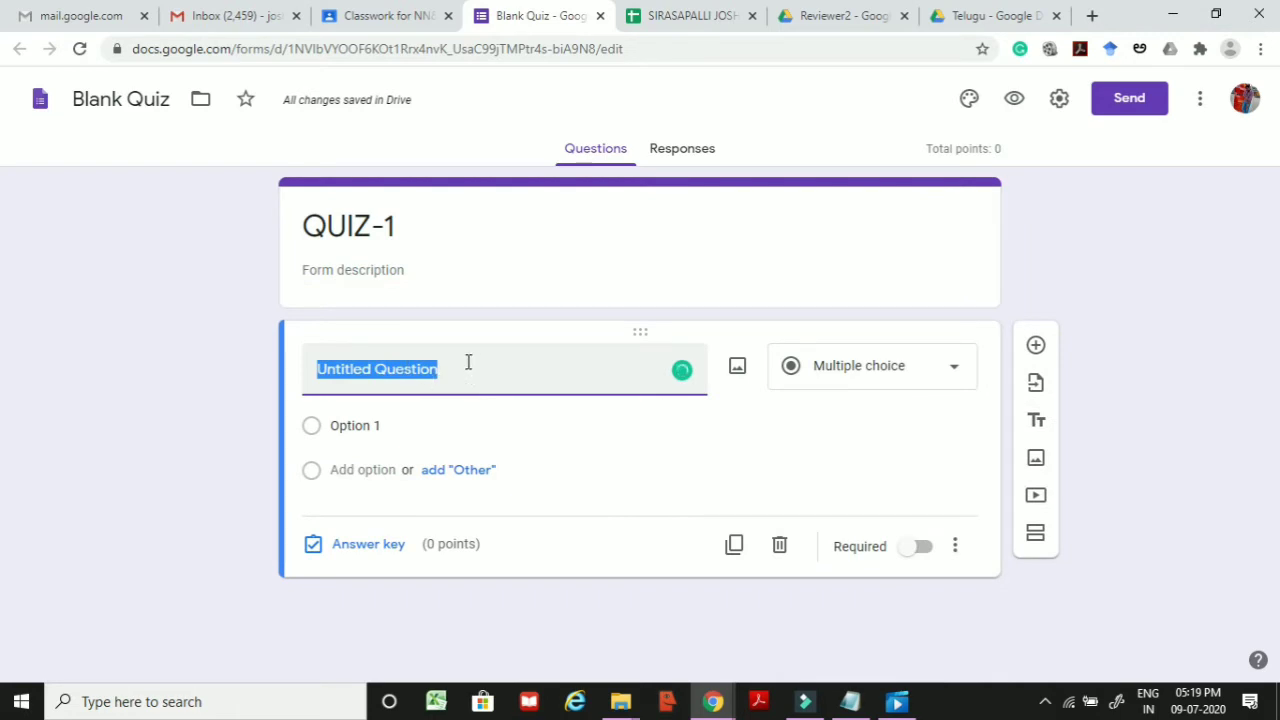
Step: Title the question 'What is nn' with options neural networks, nn and networks
text(Who ih)
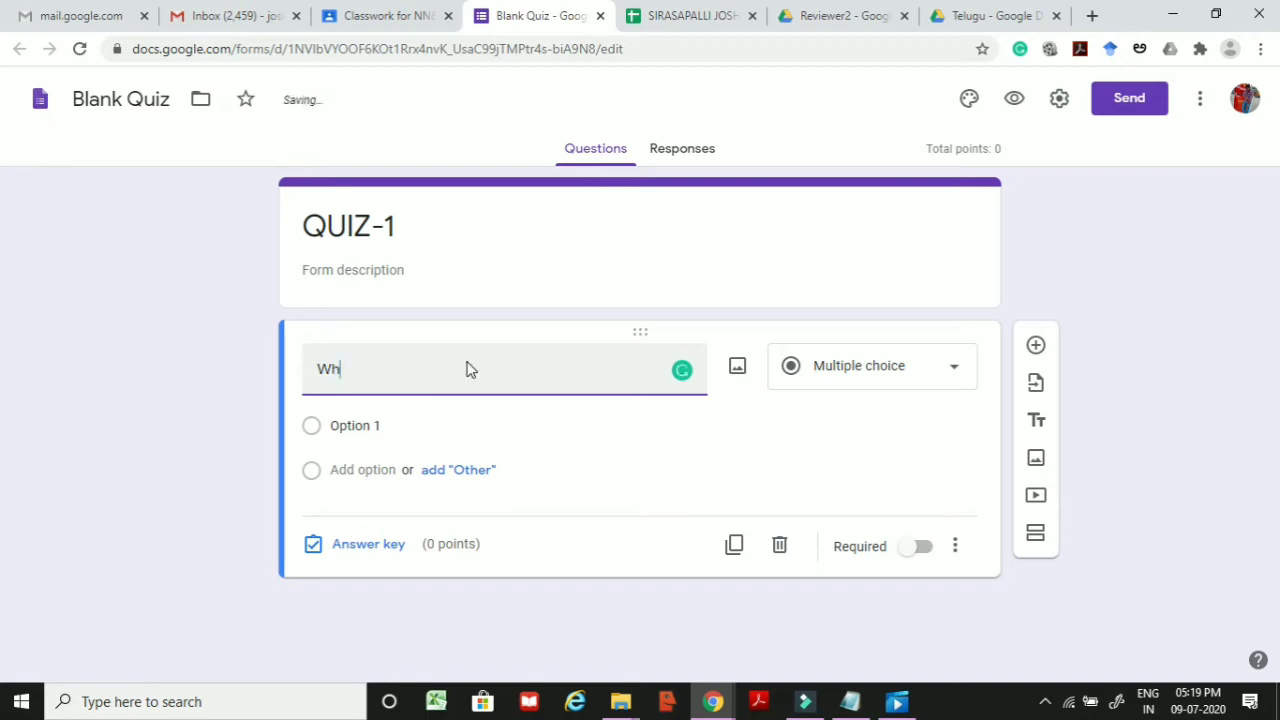
text(at is nn)
click(340, 430)
text(ne)
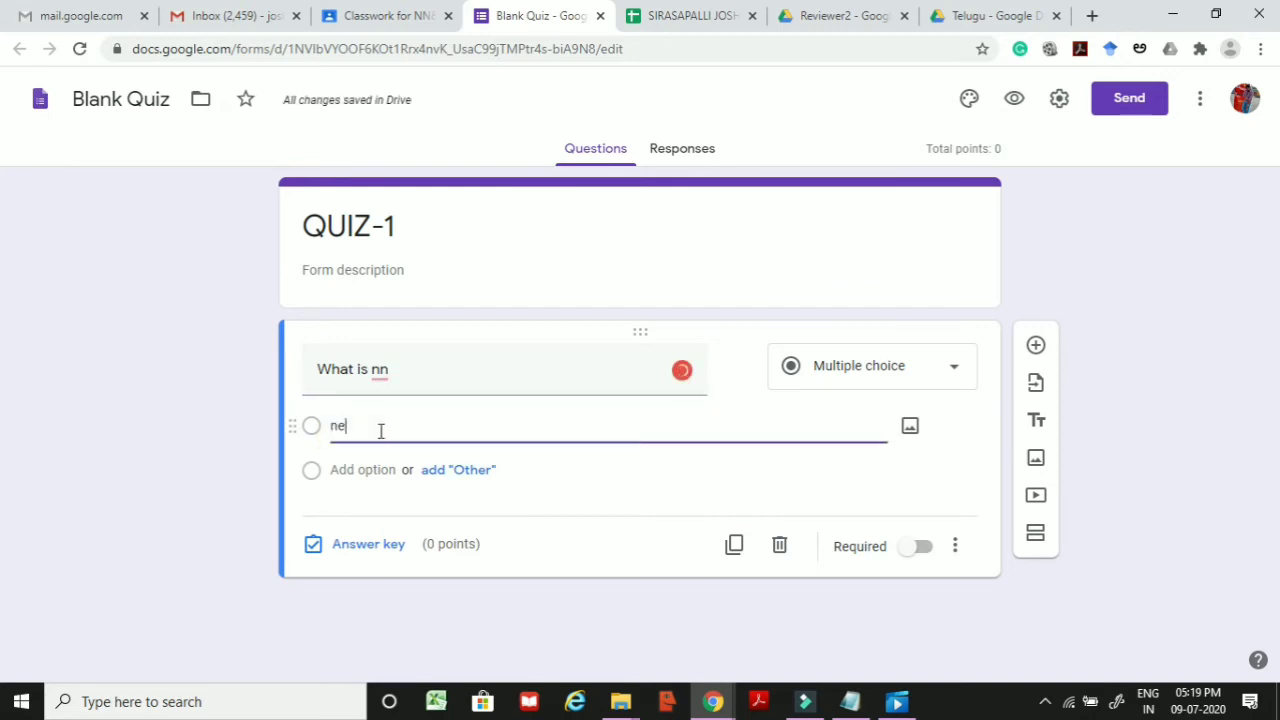
text(ural networks)
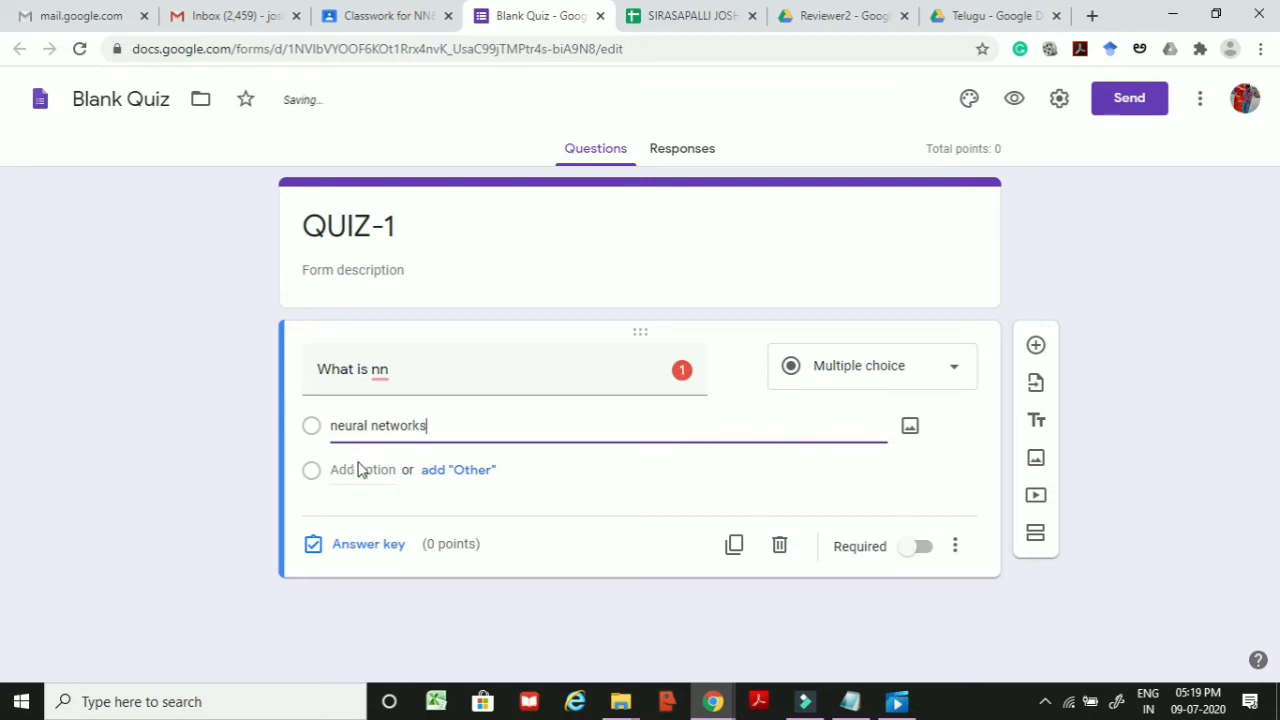
click(362, 470)
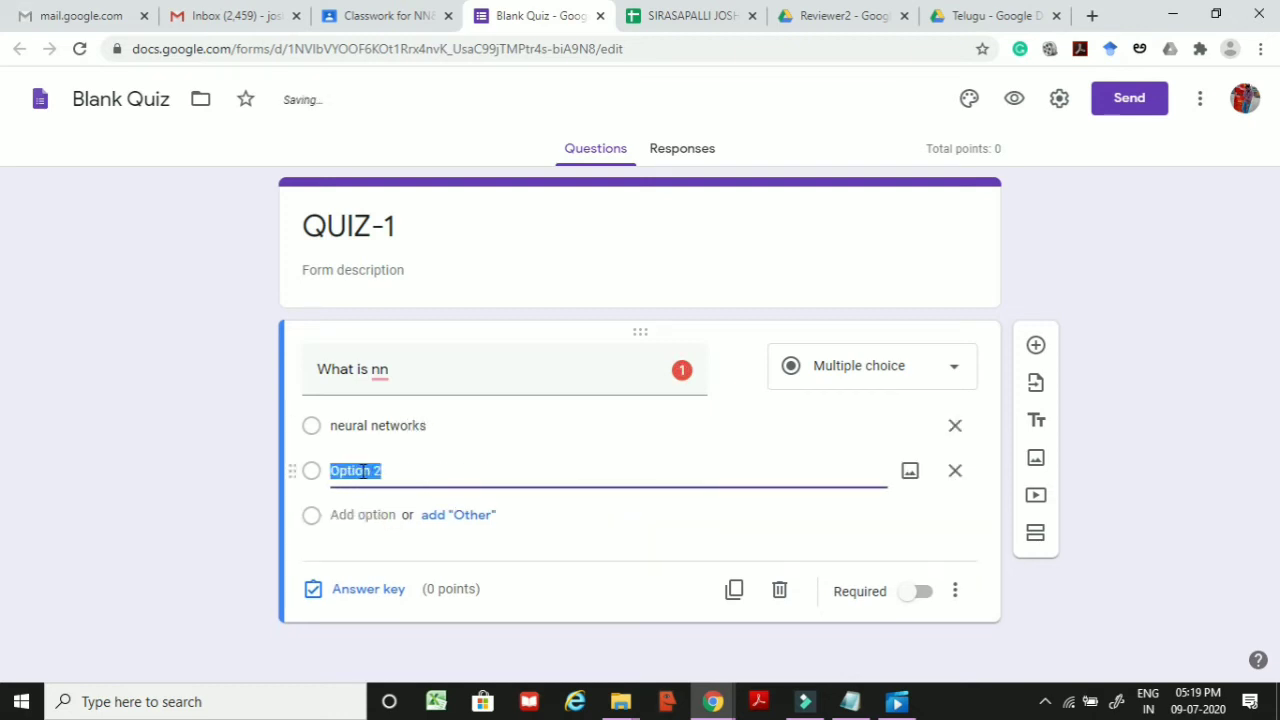
text(nn)
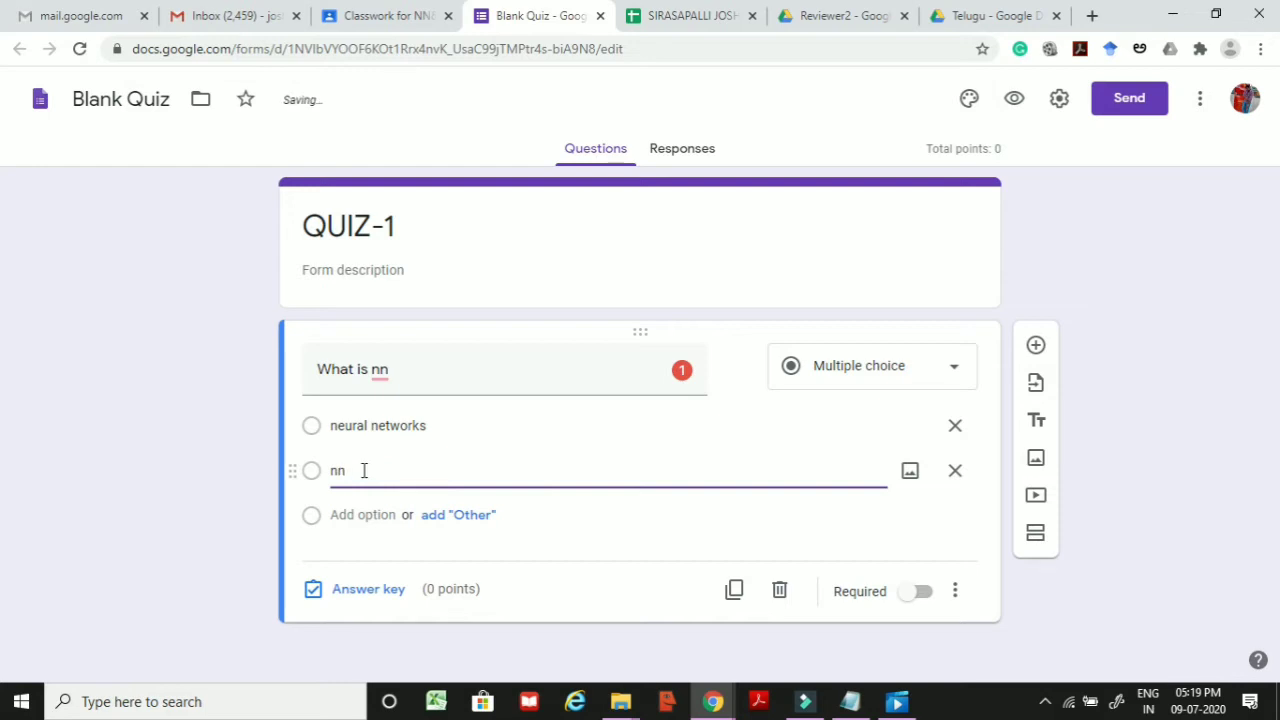
click(355, 525)
text(networks)
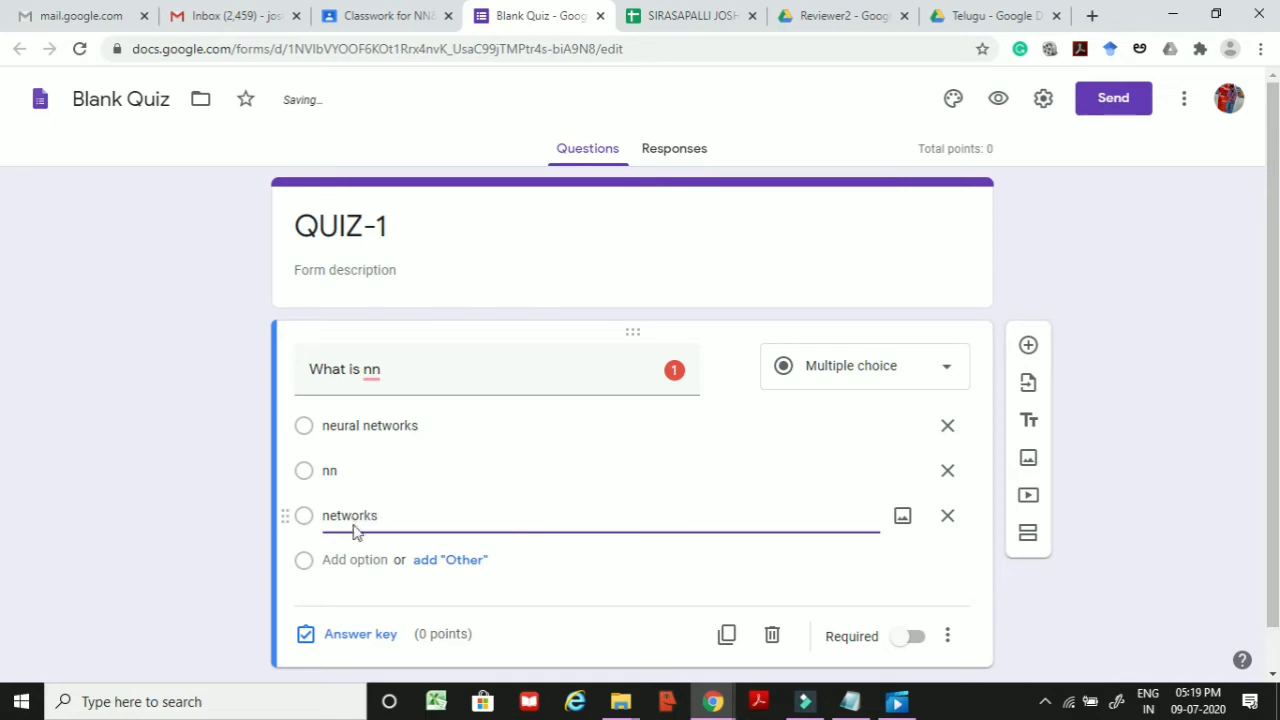
Step: Keep Multiple choice as the question type
scroll(540, 475, down, 1)
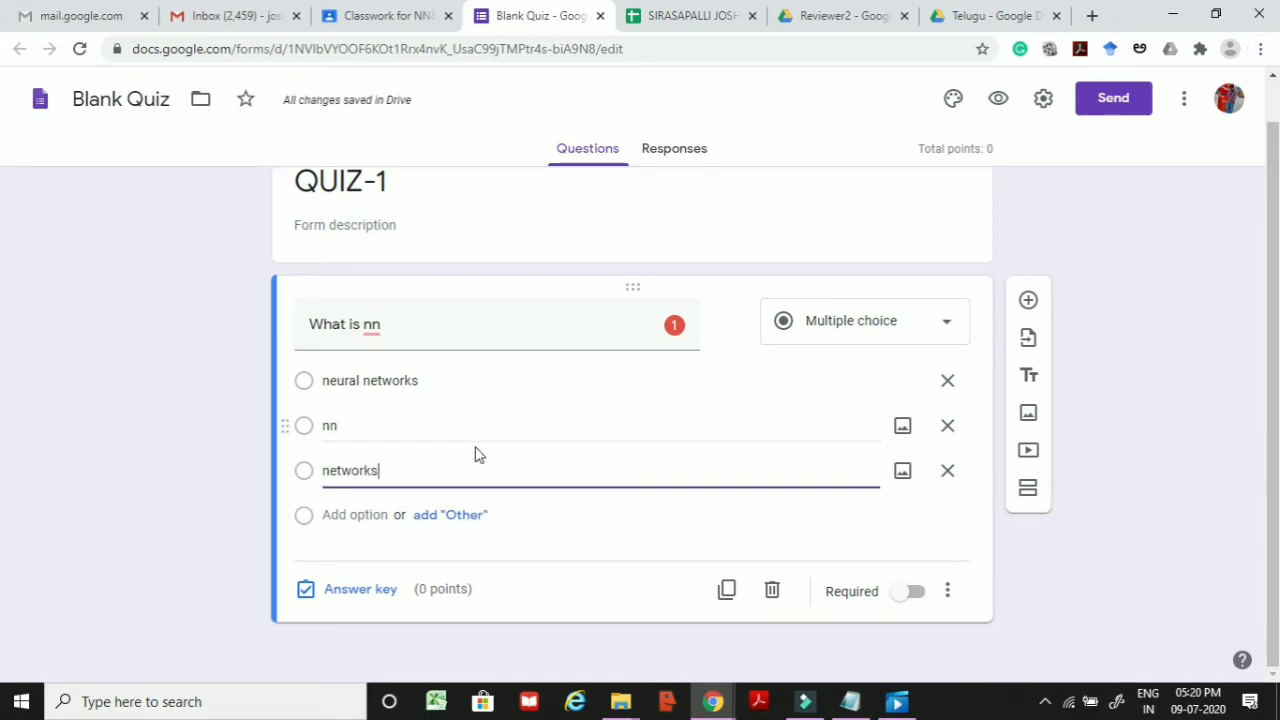
click(869, 336)
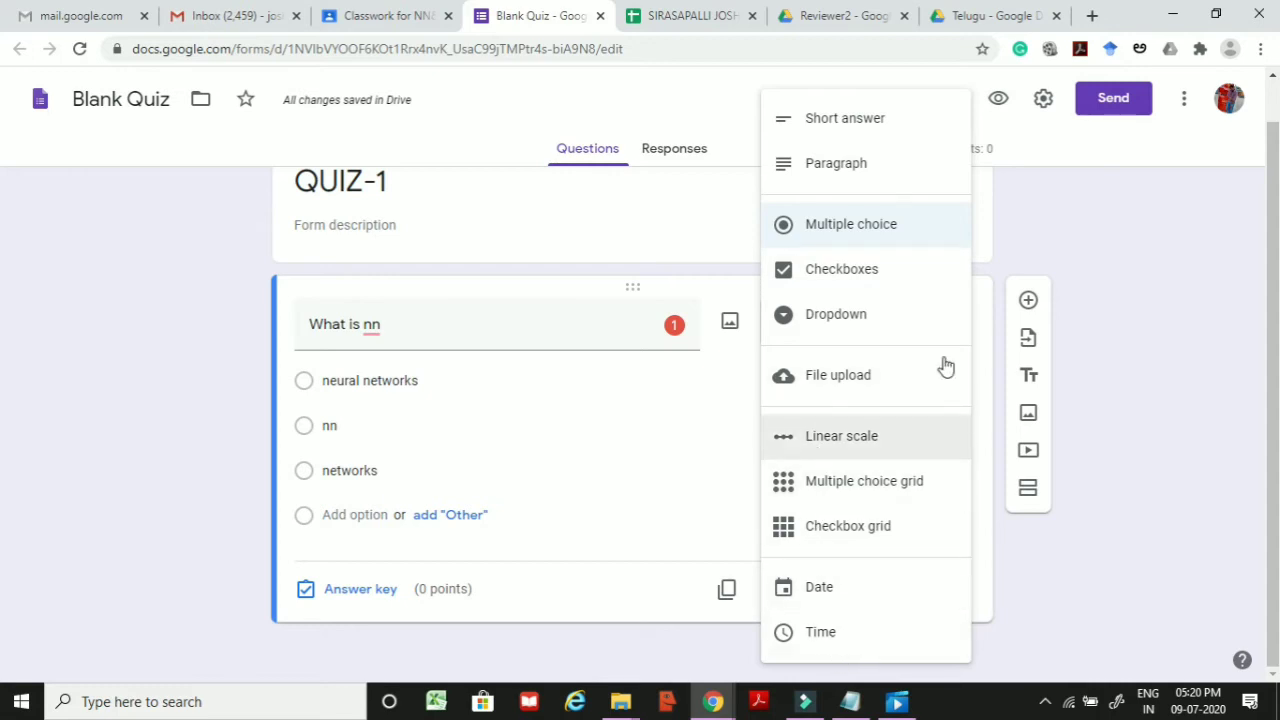
click(808, 237)
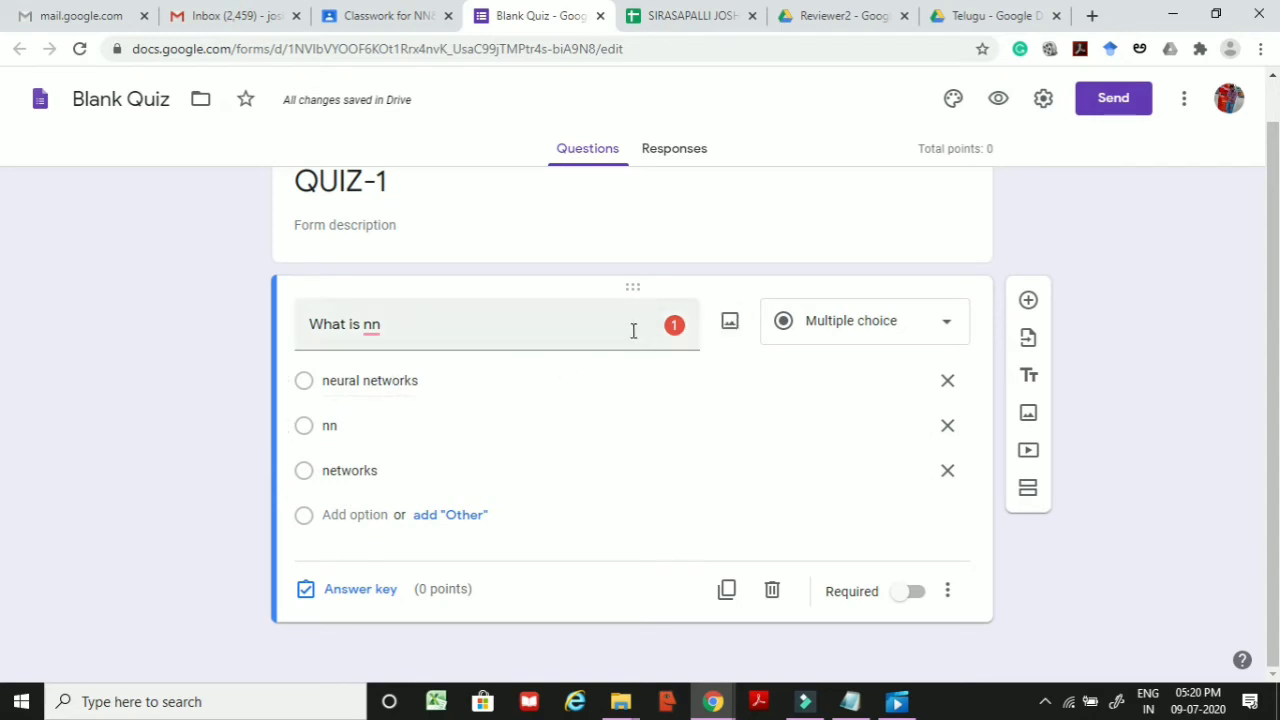
click(729, 326)
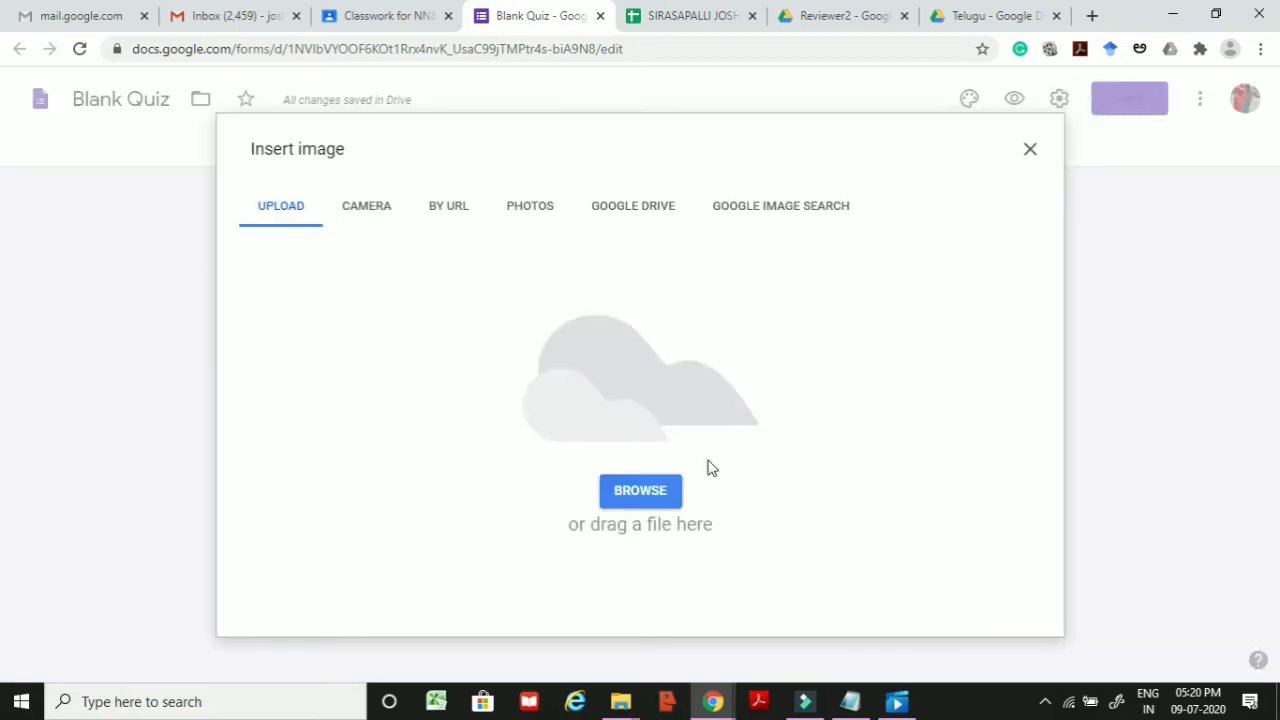
click(659, 496)
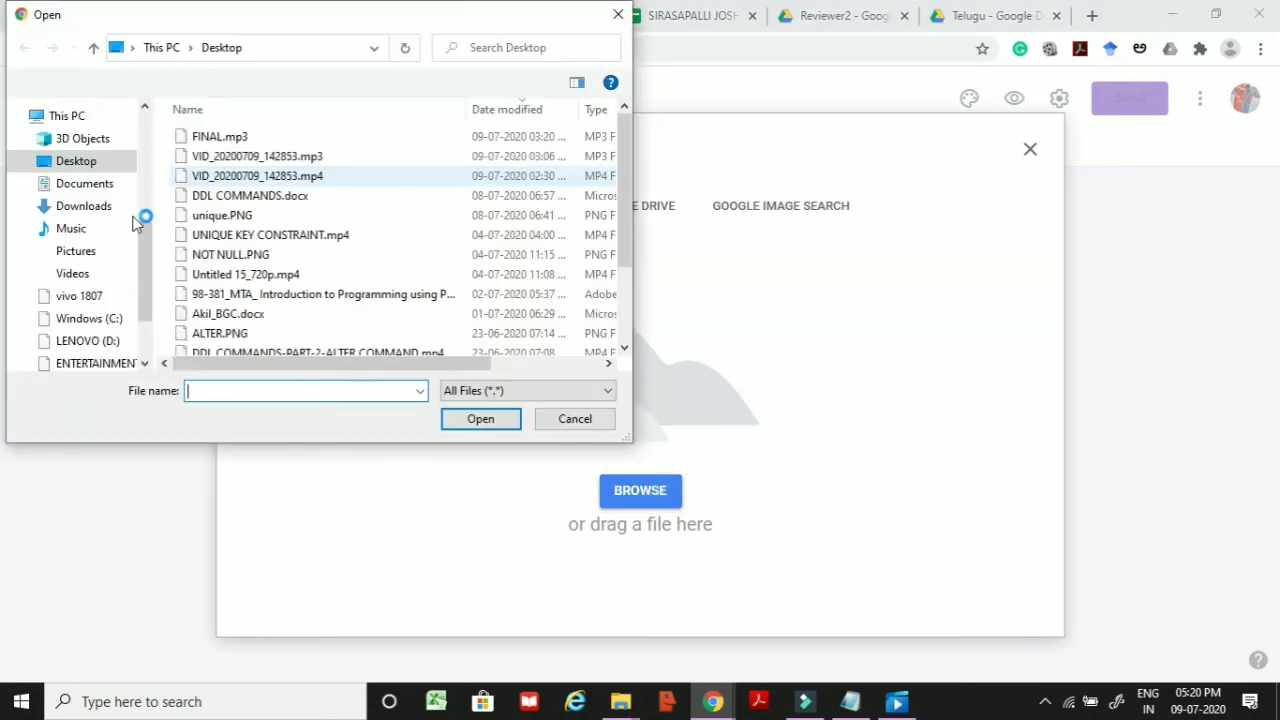
click(238, 156)
click(251, 217)
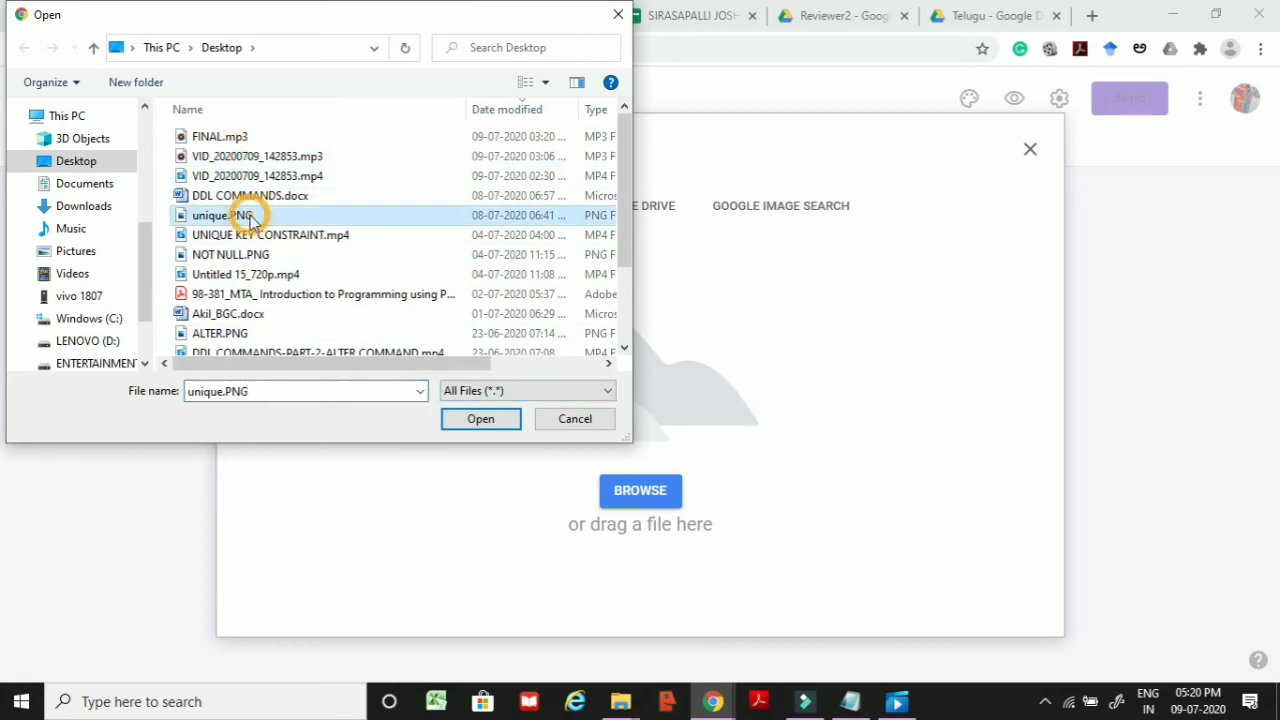
click(572, 418)
click(1033, 155)
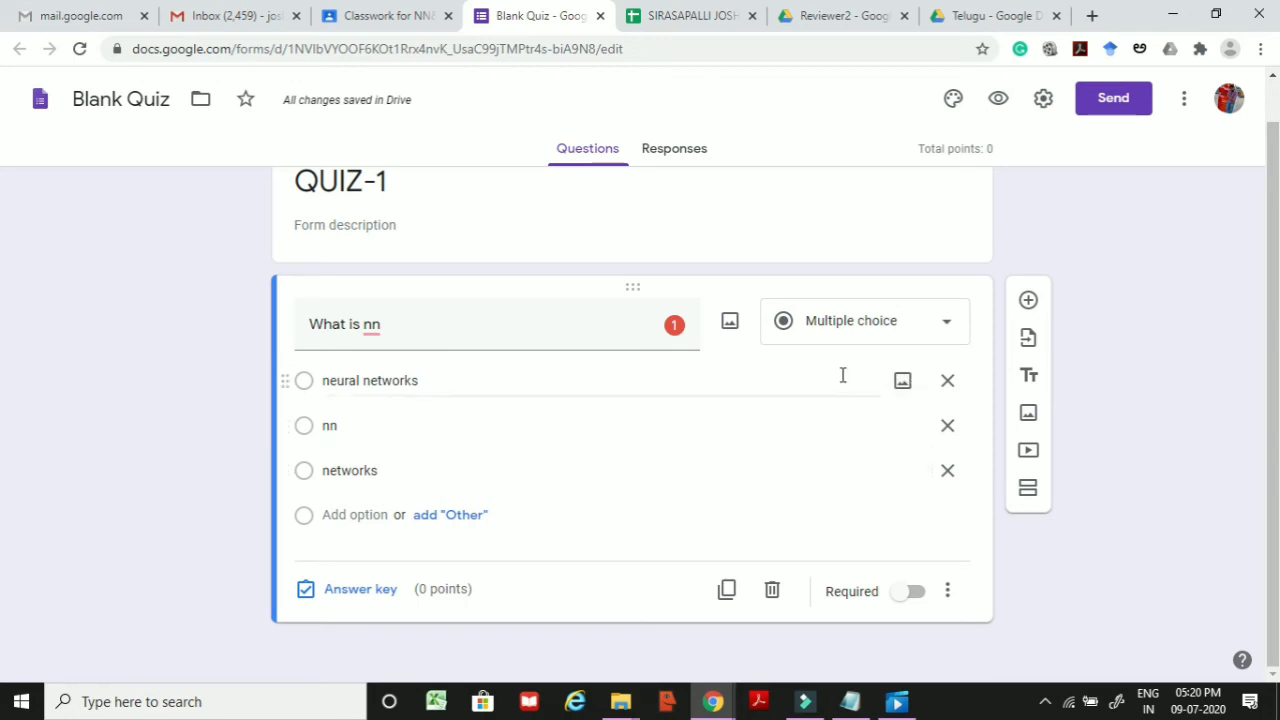
Step: Switch on Required for What is nn and bring up its answer key
click(910, 594)
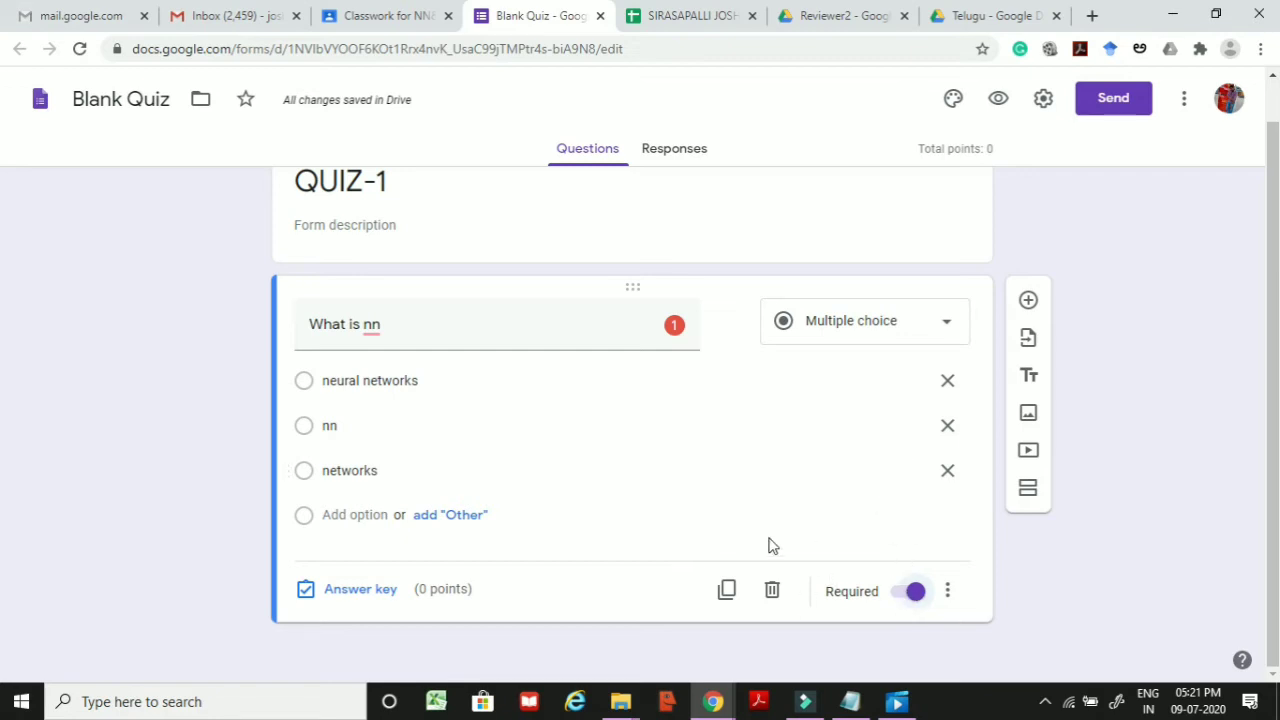
click(340, 590)
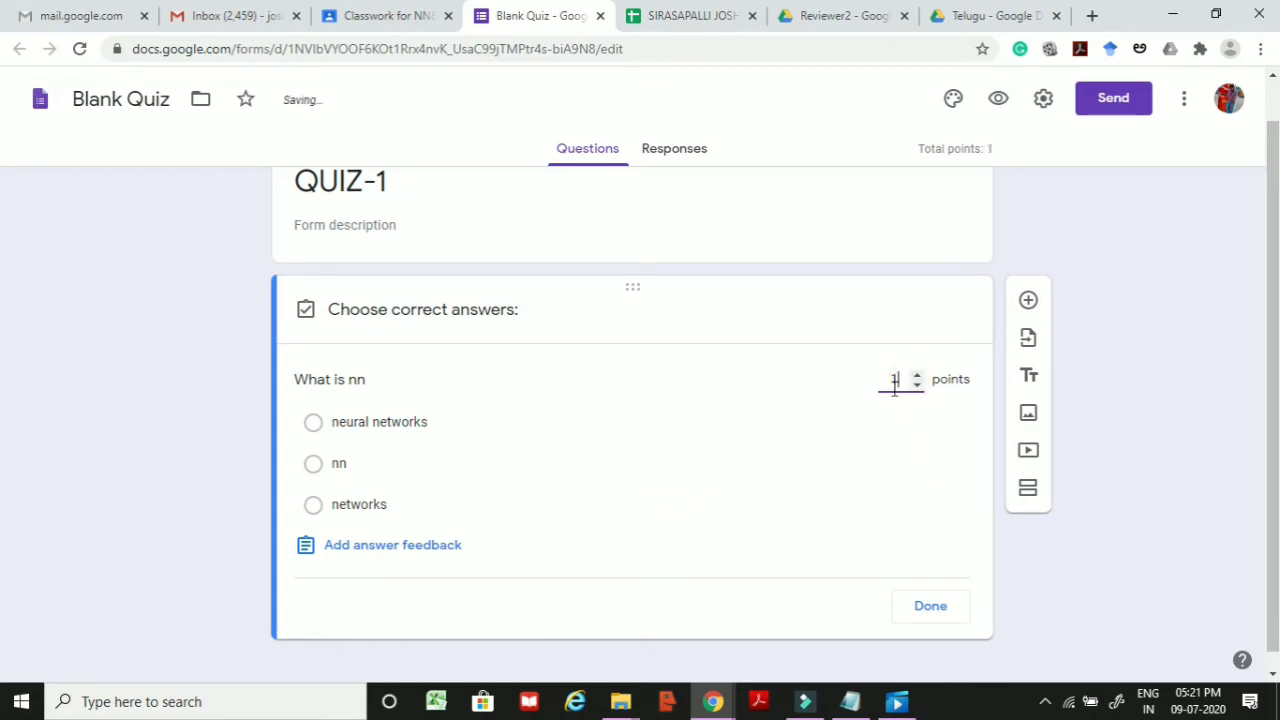
Step: Set What is nn to 1 point with neural networks as the correct answer
click(827, 230)
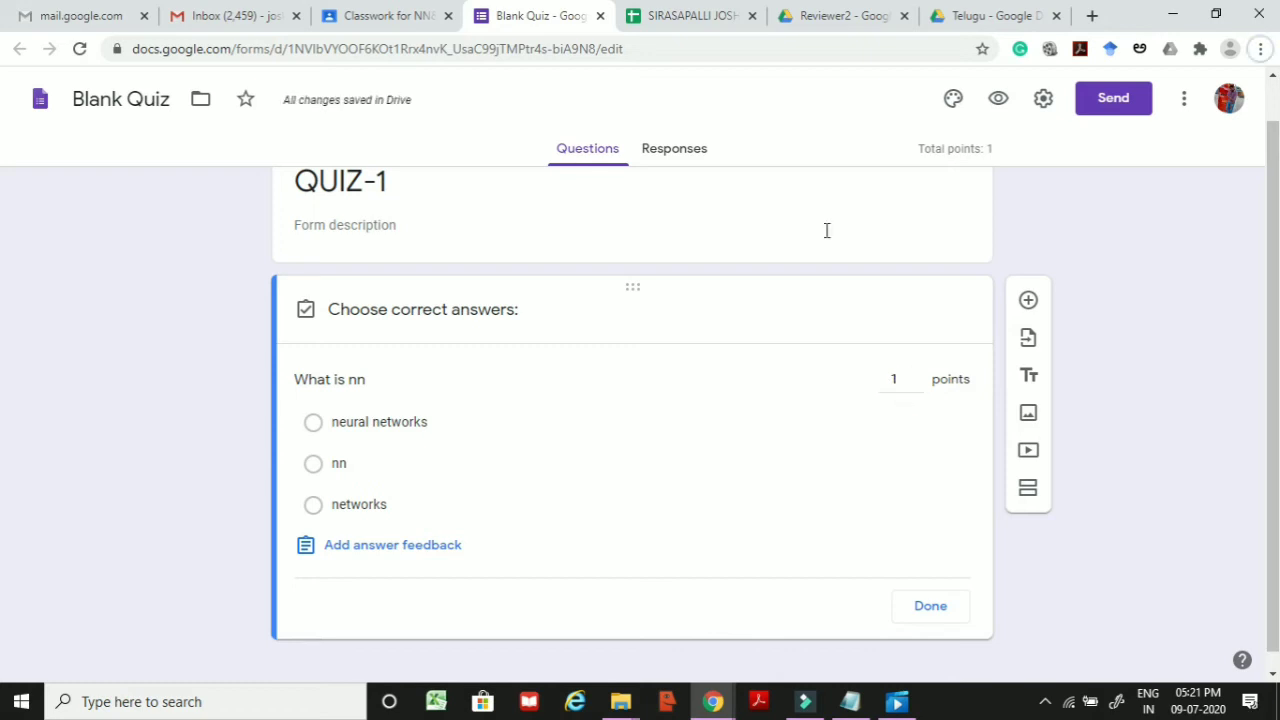
click(342, 432)
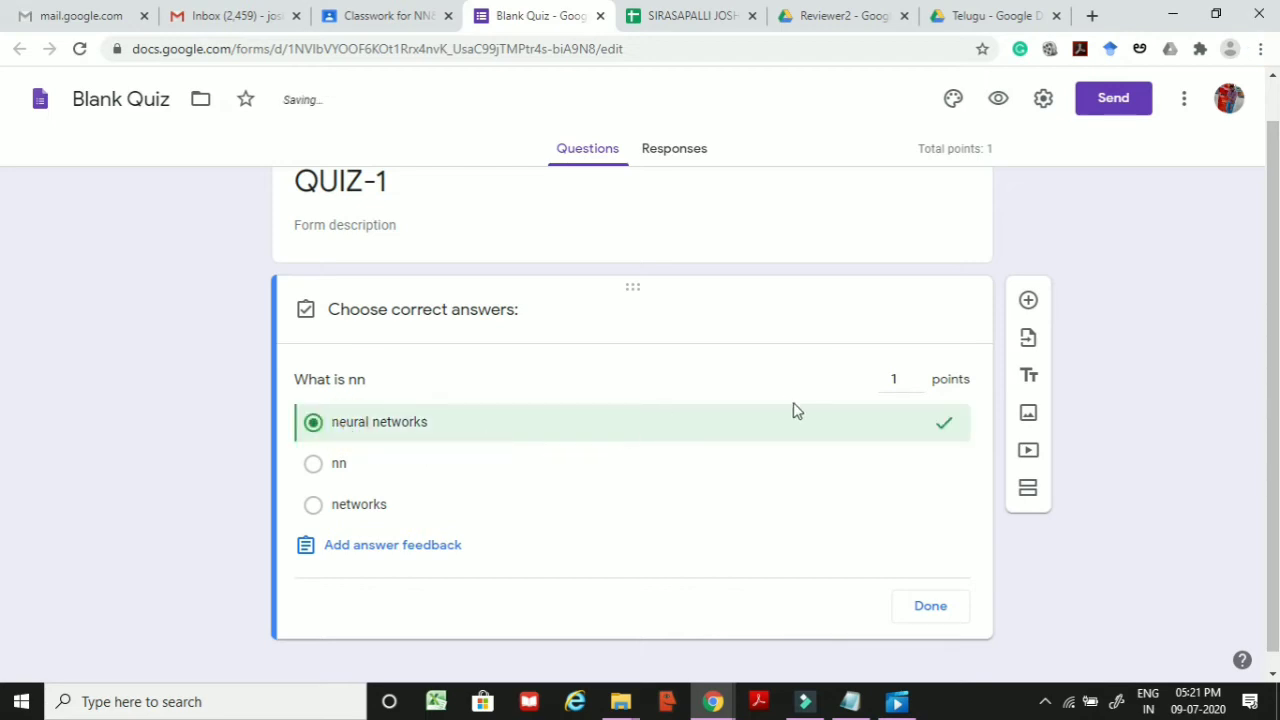
Step: Write the incorrect-answer feedback 'nn is defined as neural networks.'
click(415, 550)
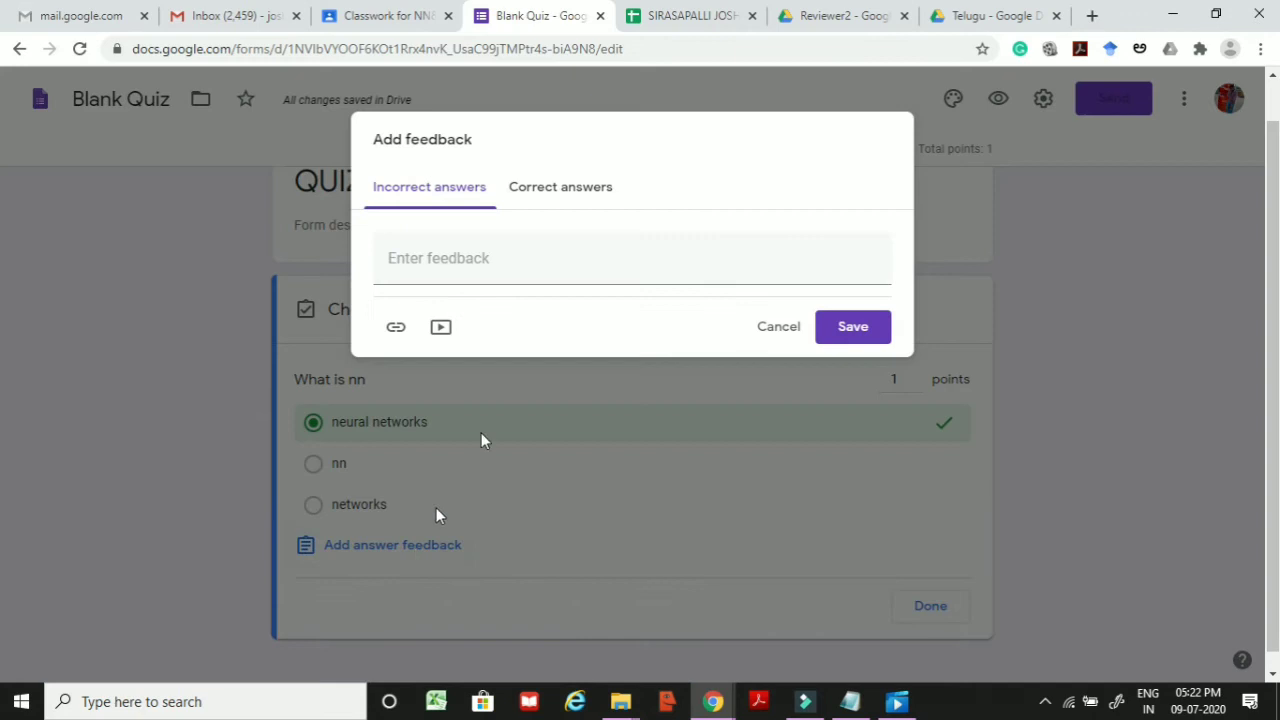
click(551, 188)
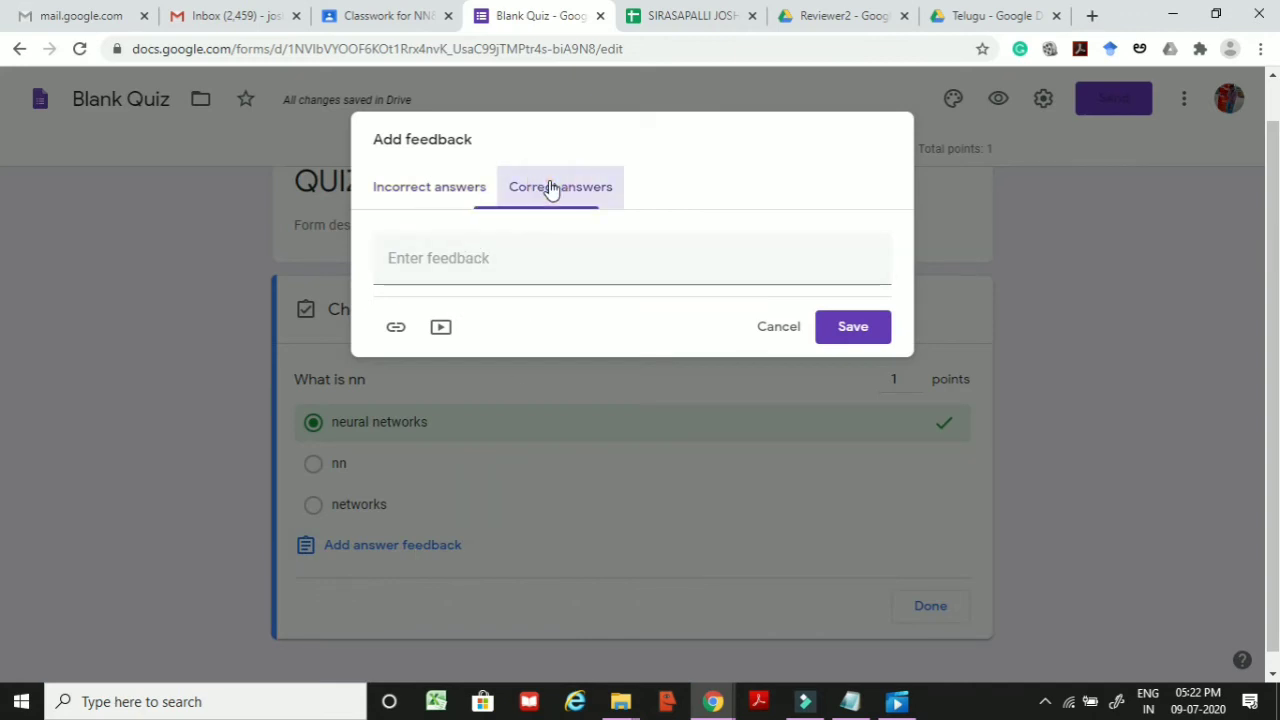
click(486, 257)
click(443, 196)
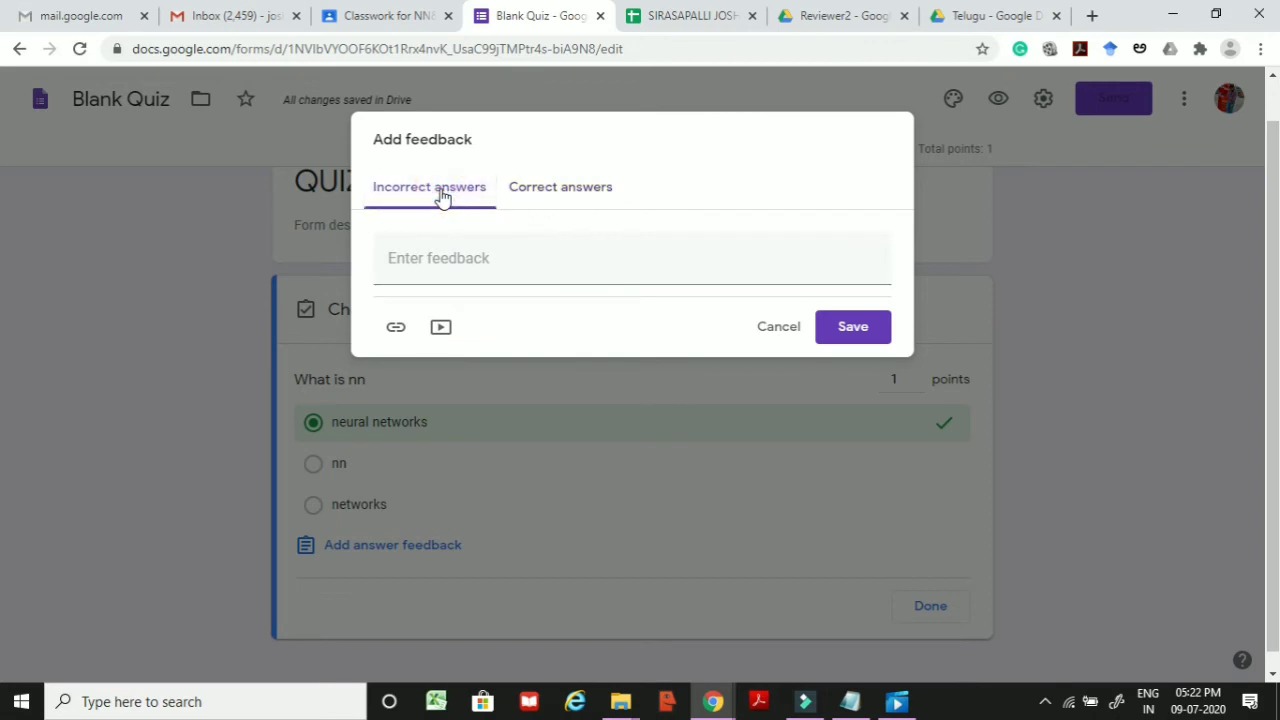
click(442, 270)
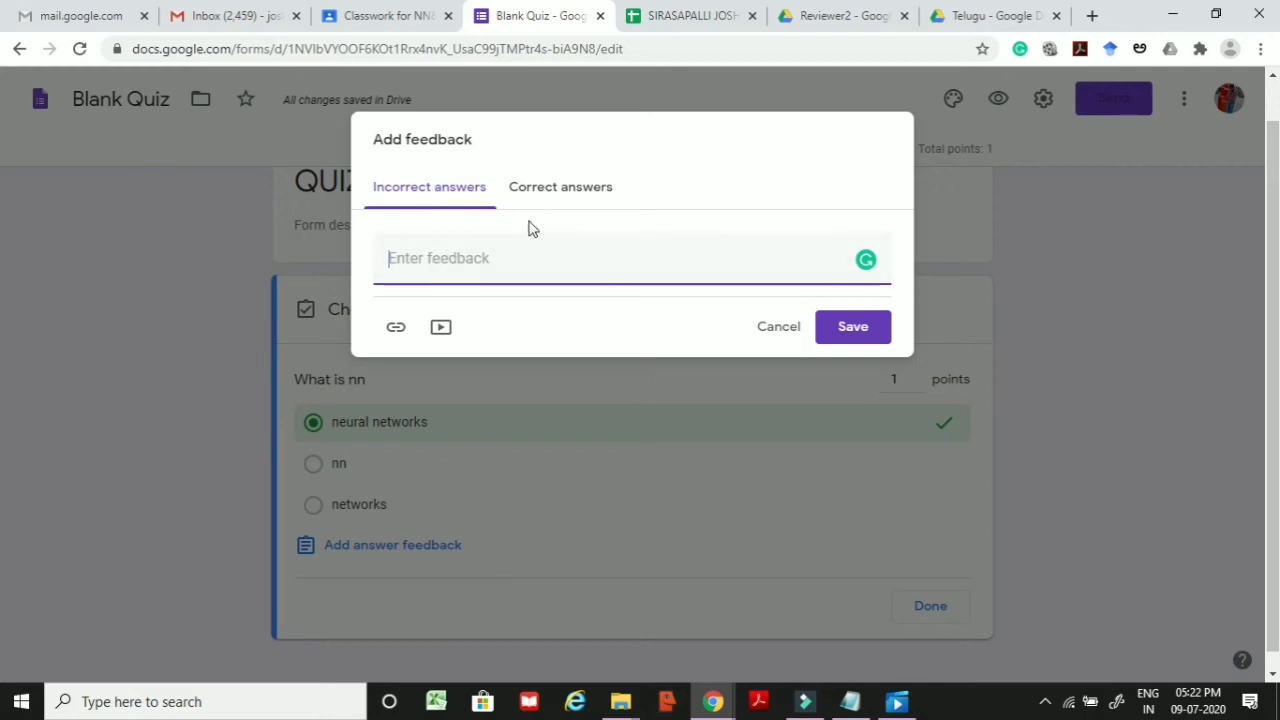
click(549, 195)
click(437, 200)
click(433, 260)
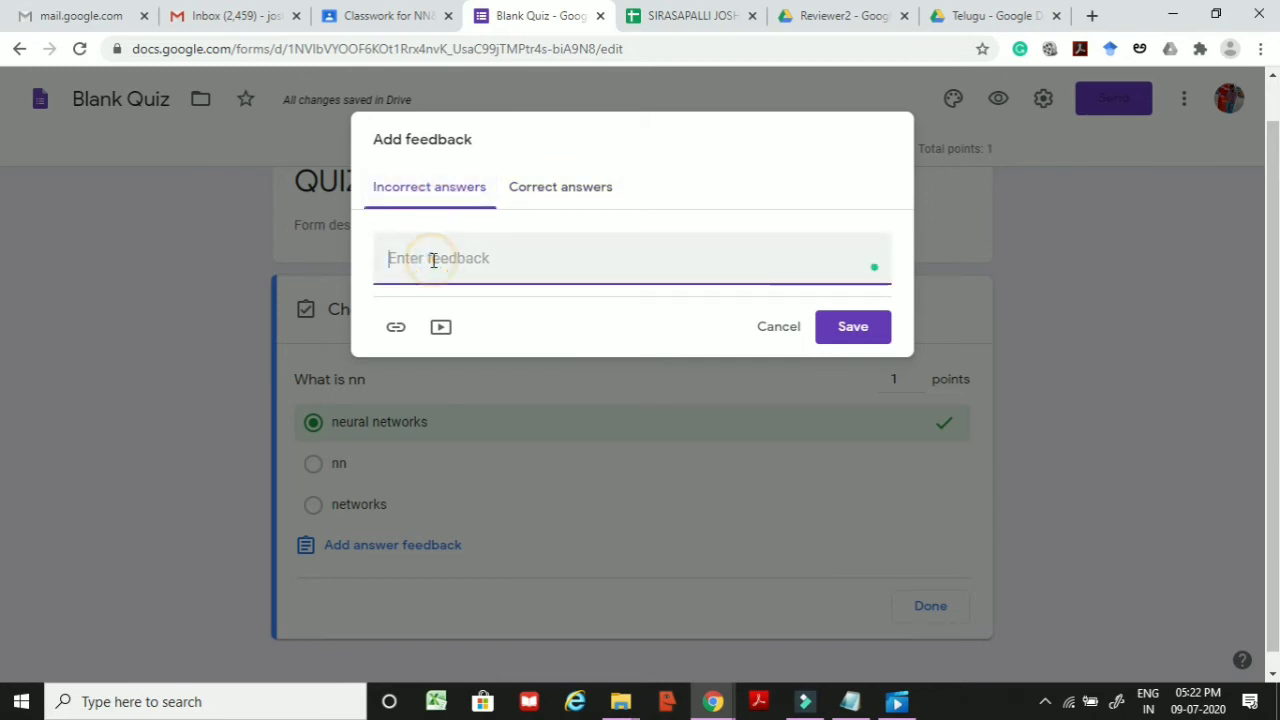
text(nn )
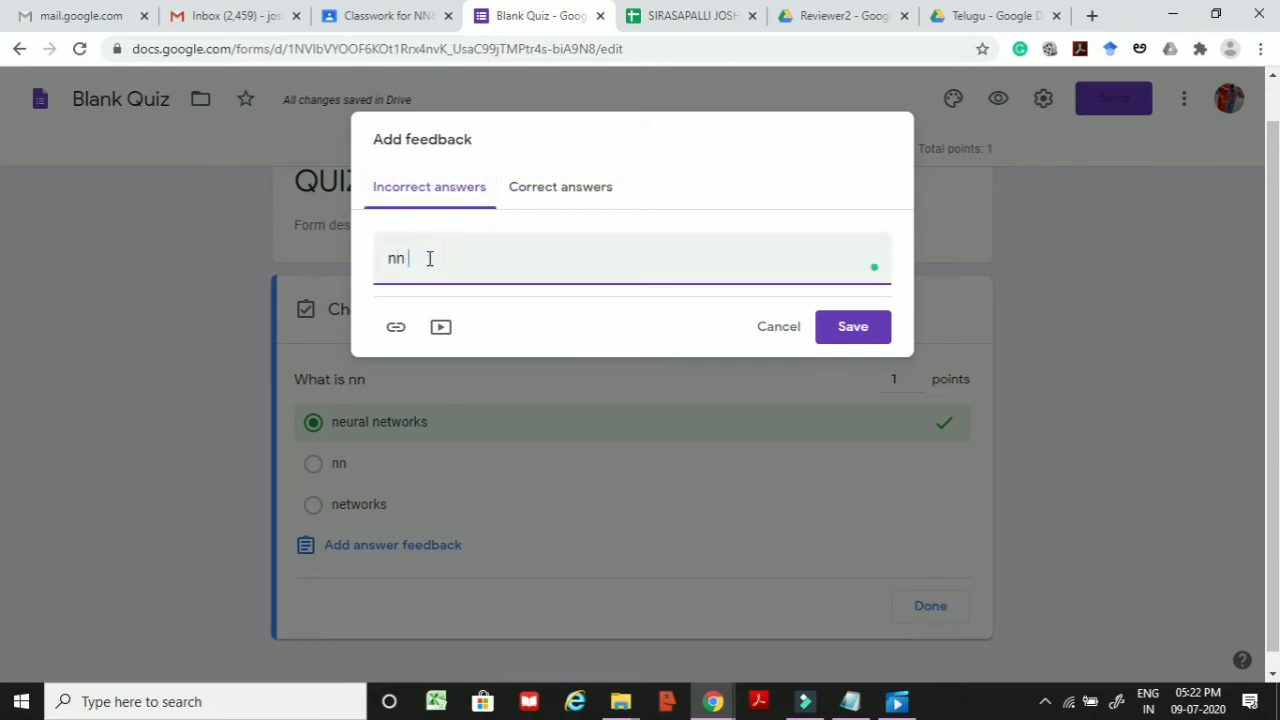
text(is defines)
key(BackSpace)
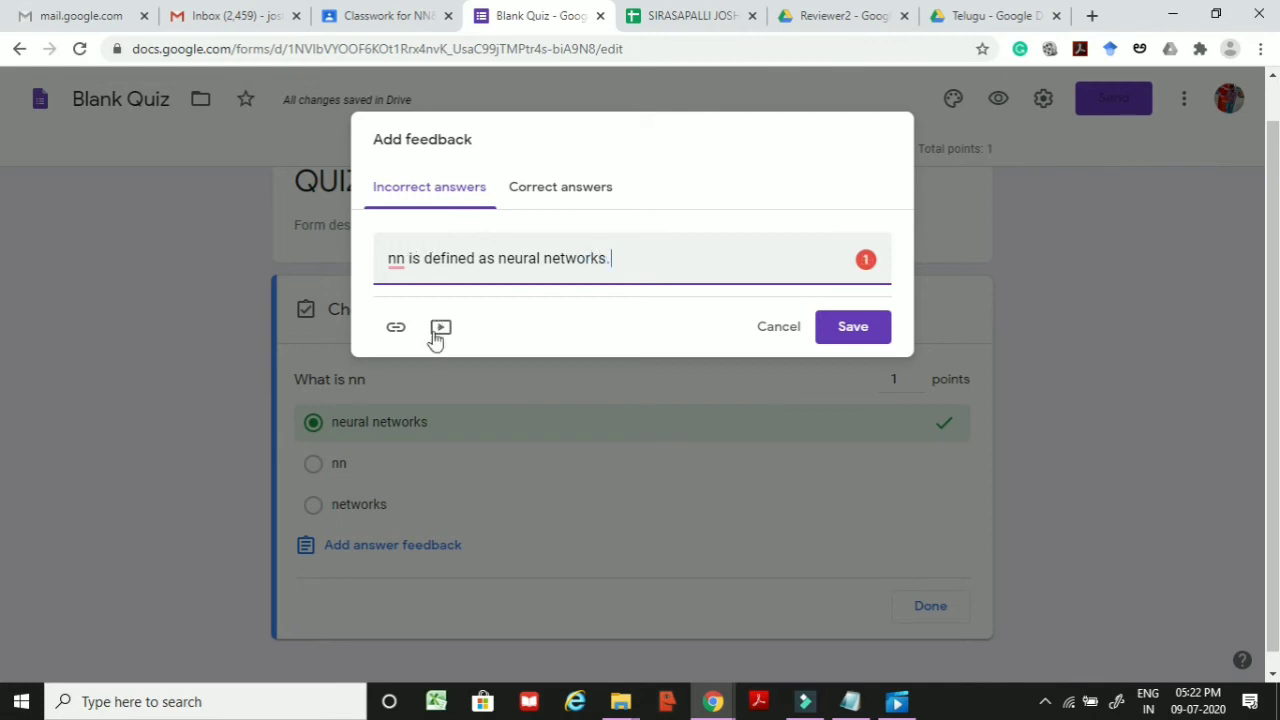
Step: Try the link and video attachments, cancel both, and save the answer feedback
click(397, 334)
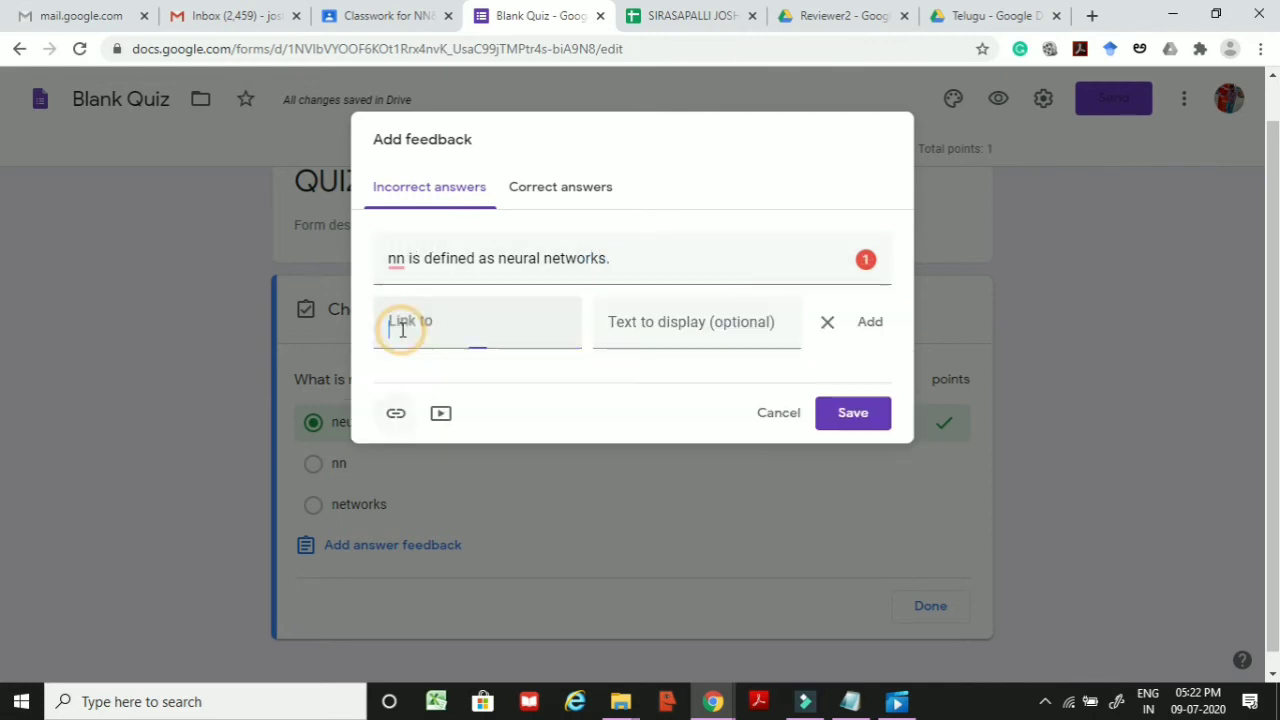
click(829, 323)
click(441, 330)
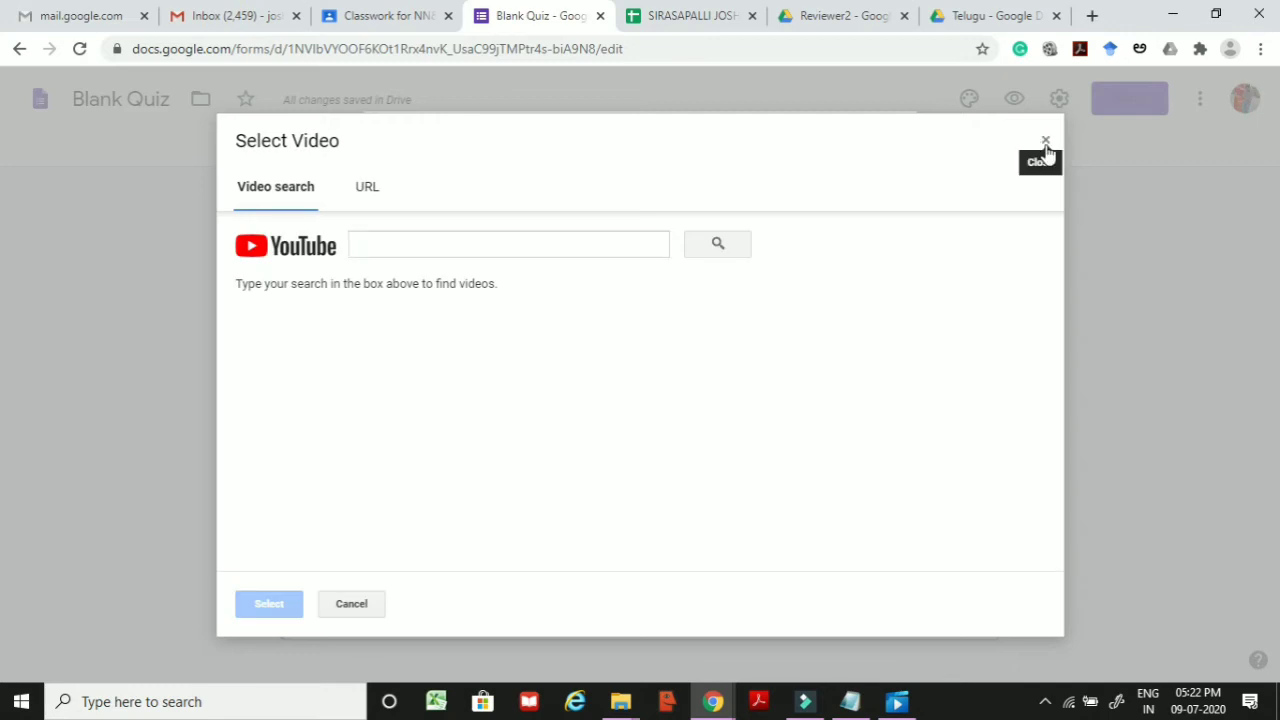
click(1045, 143)
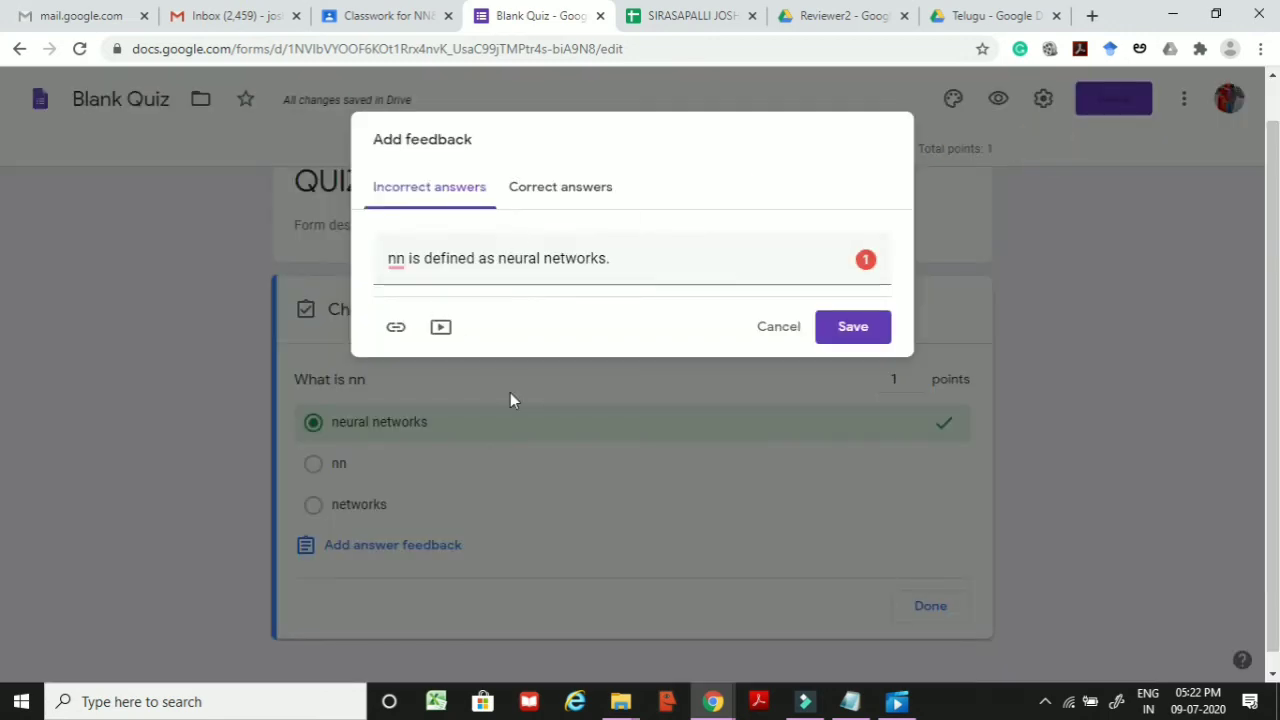
click(534, 204)
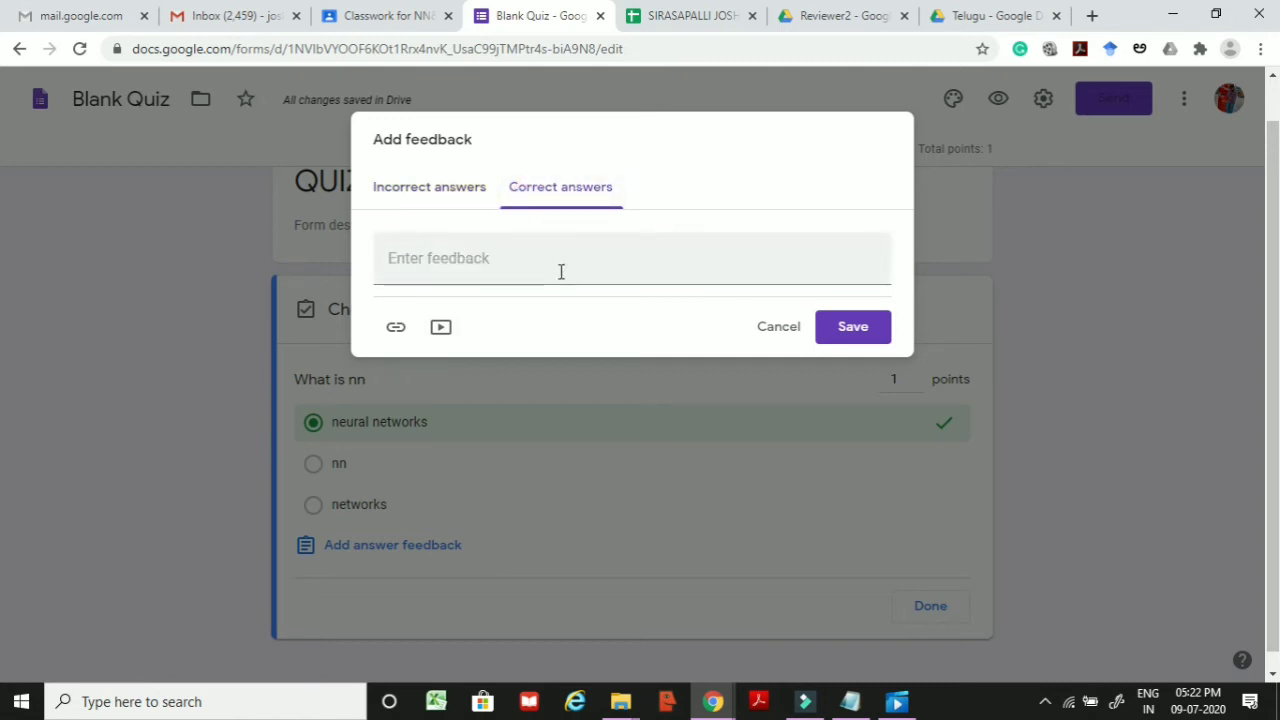
click(420, 192)
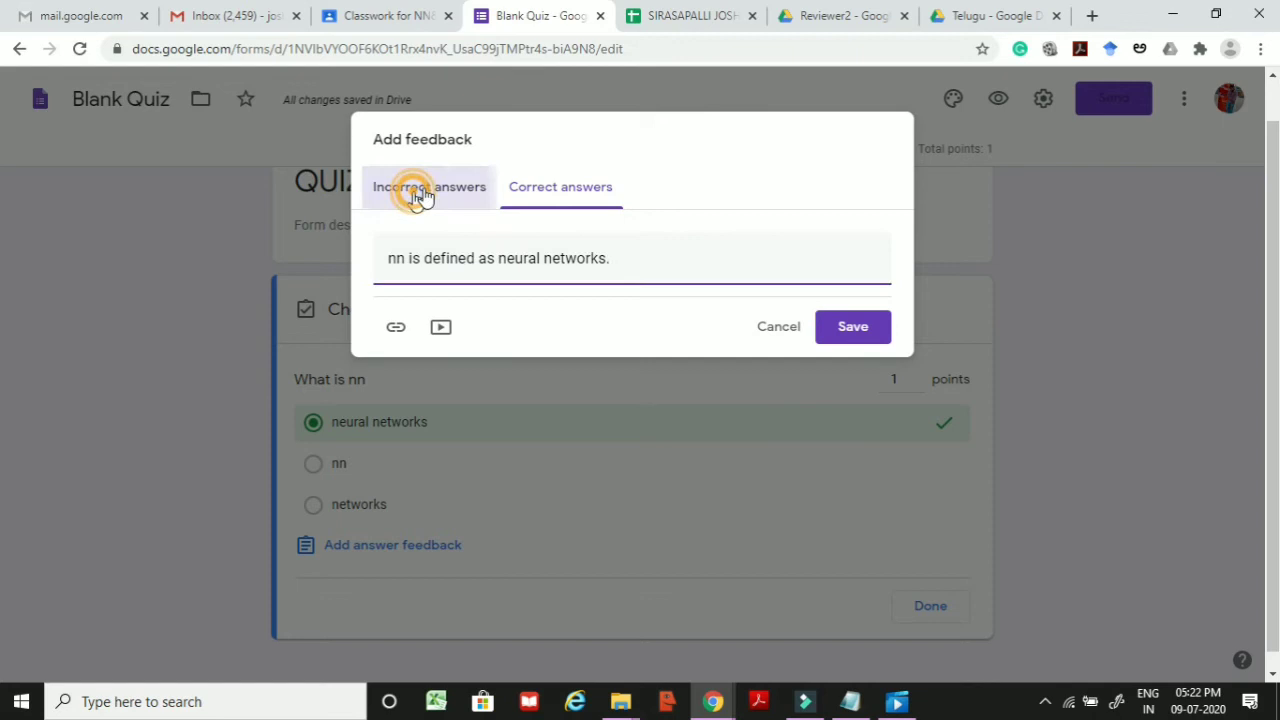
click(838, 333)
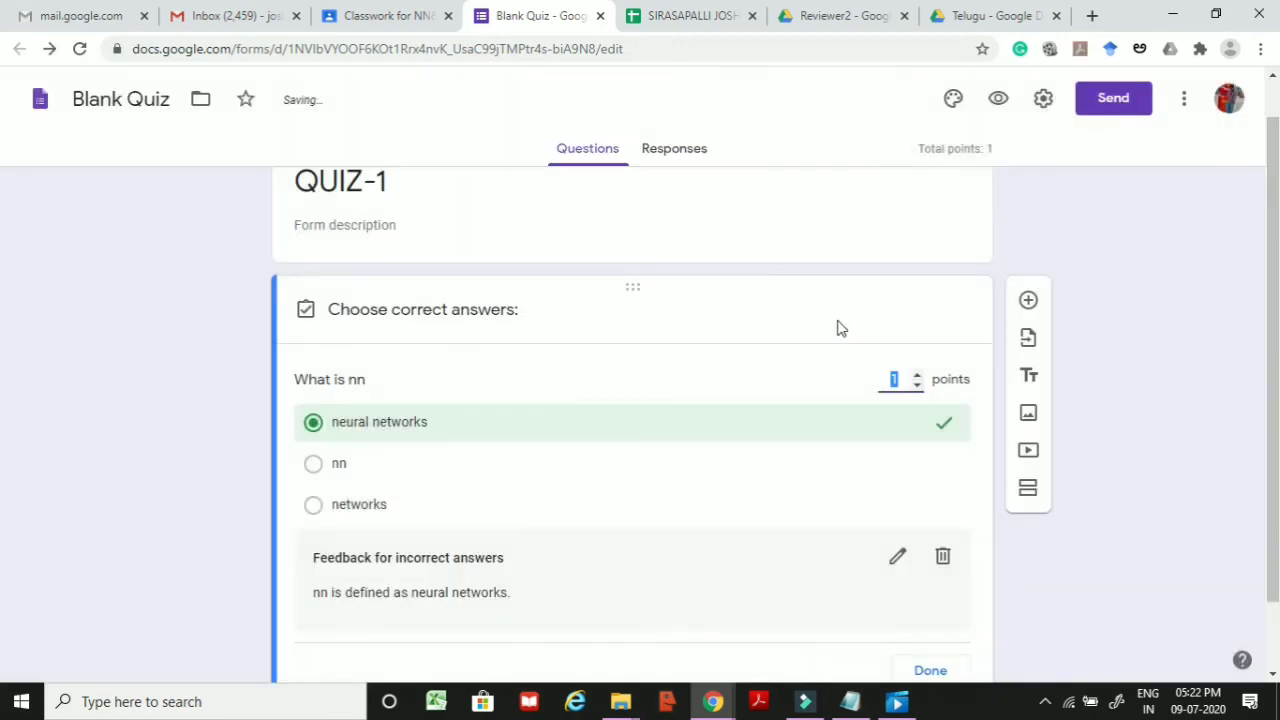
Step: Close the What is nn answer key with Done and deselect the question
scroll(740, 412, down, 1)
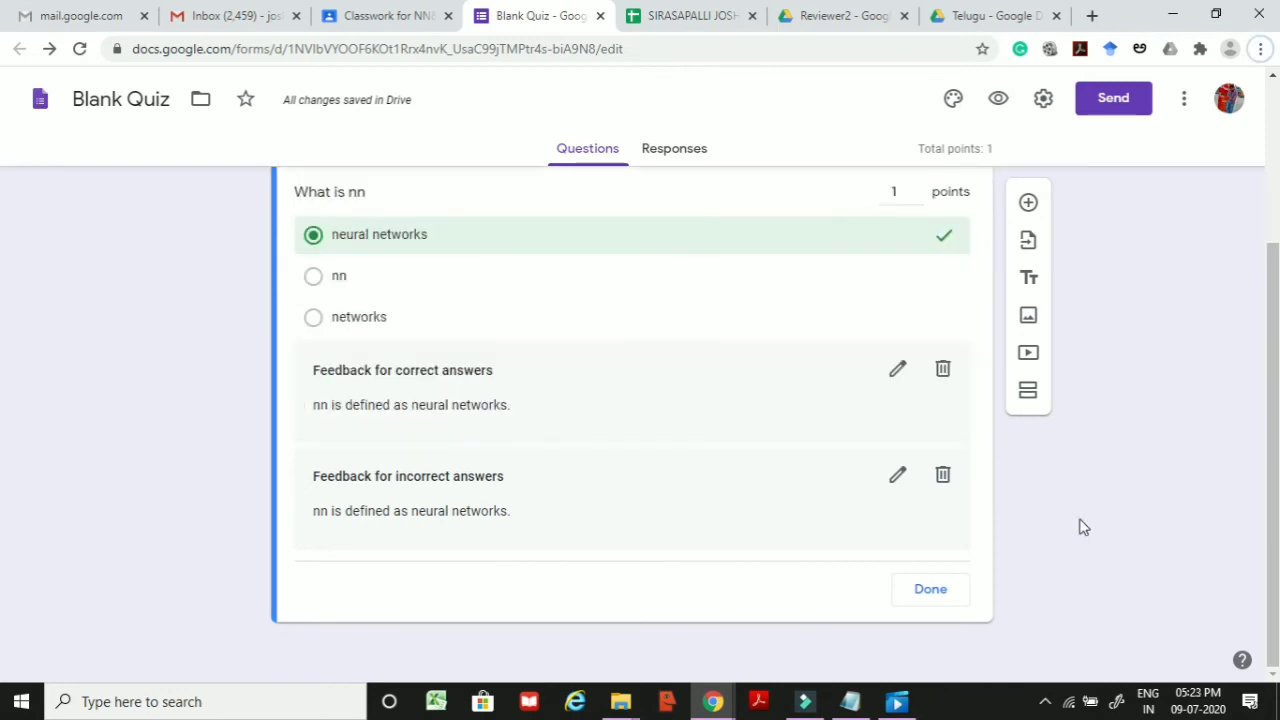
scroll(795, 414, up, 3)
scroll(808, 428, down, 3)
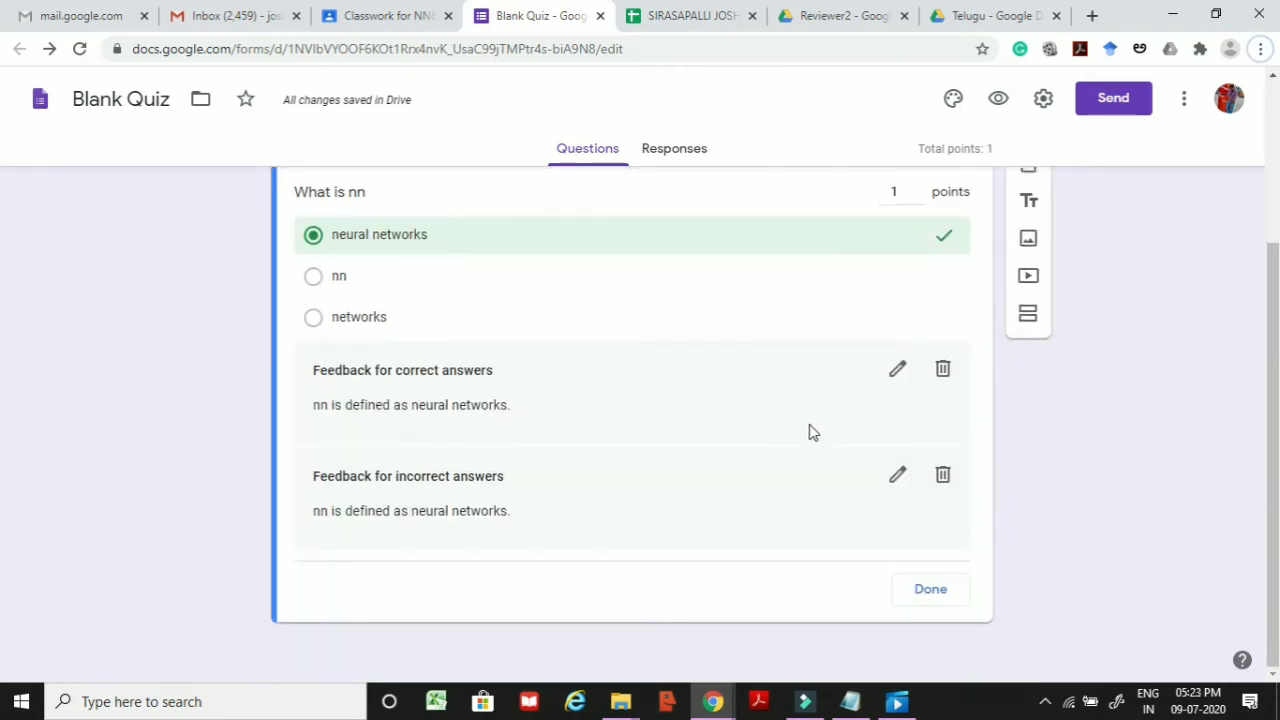
click(930, 590)
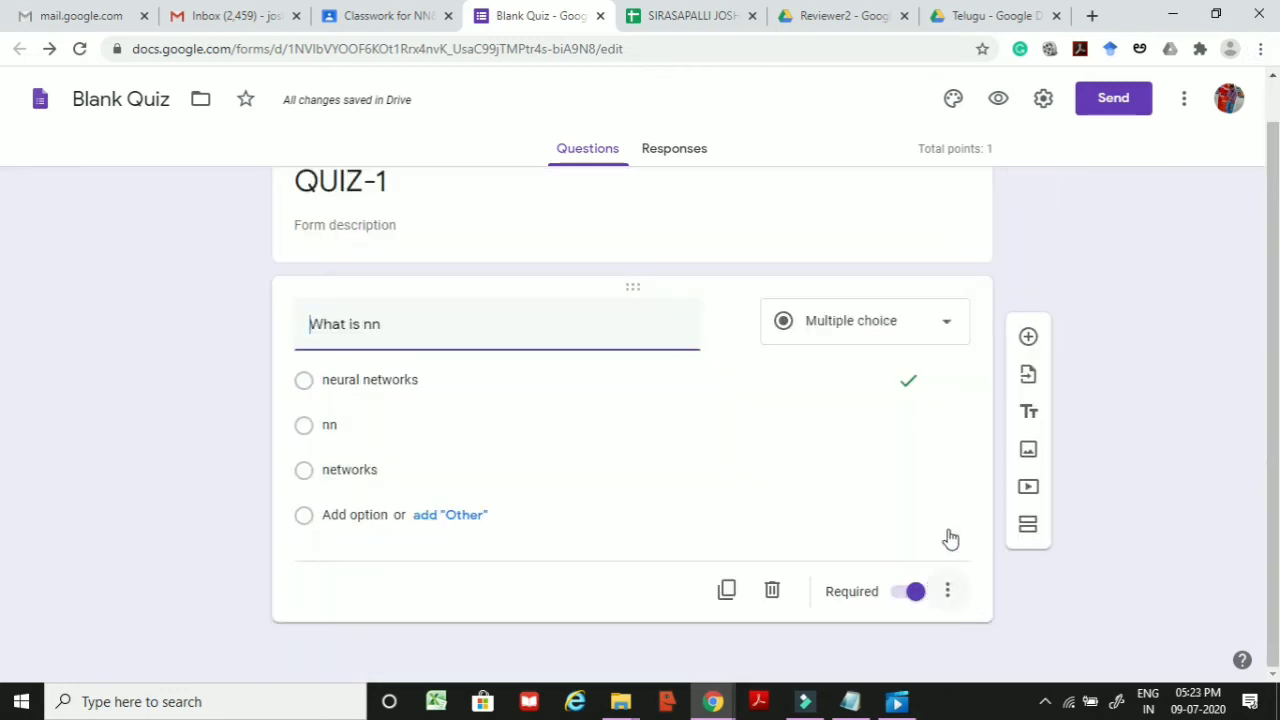
click(1115, 425)
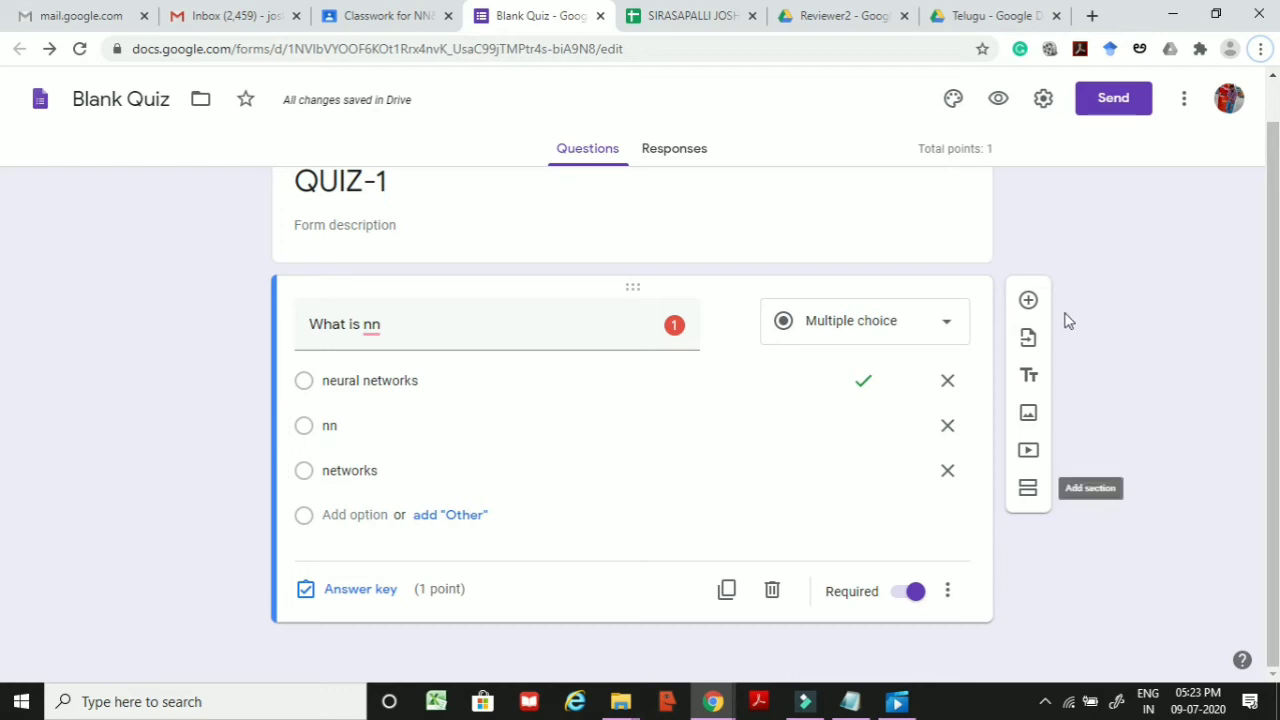
Step: Create question 'what is dl' with options deep learning and dl, marked Required
click(1029, 302)
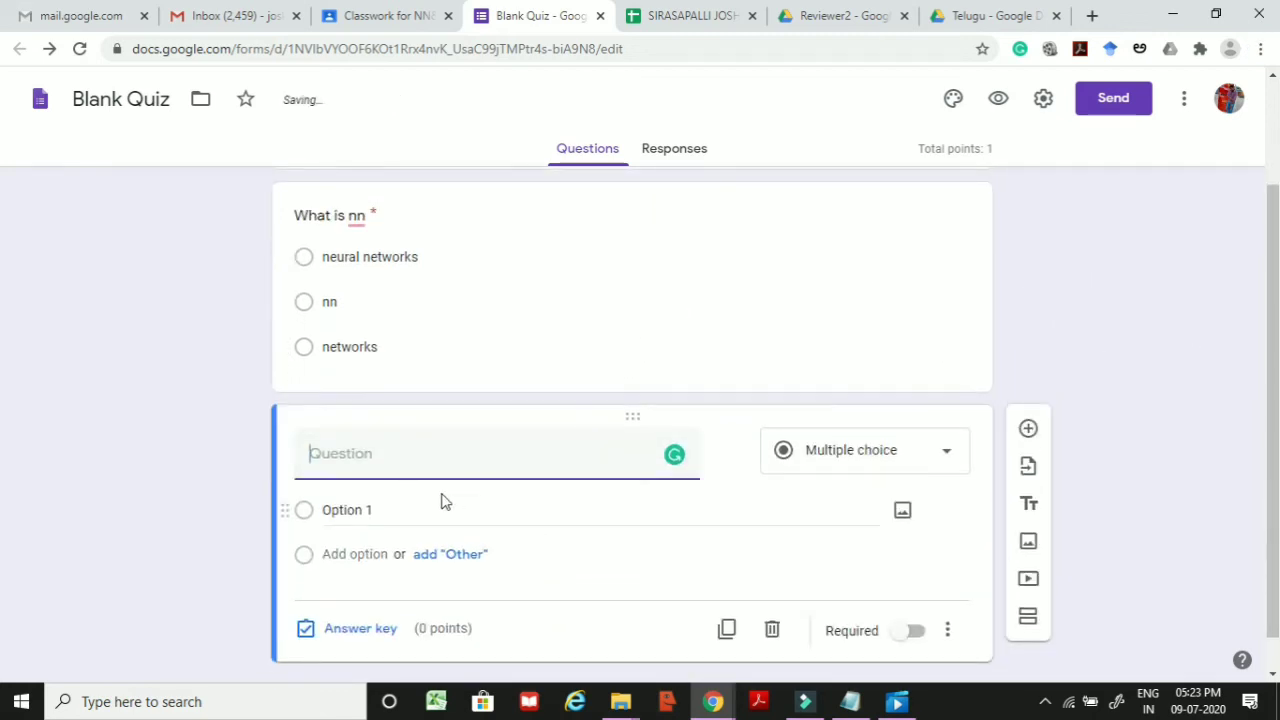
text(wh)
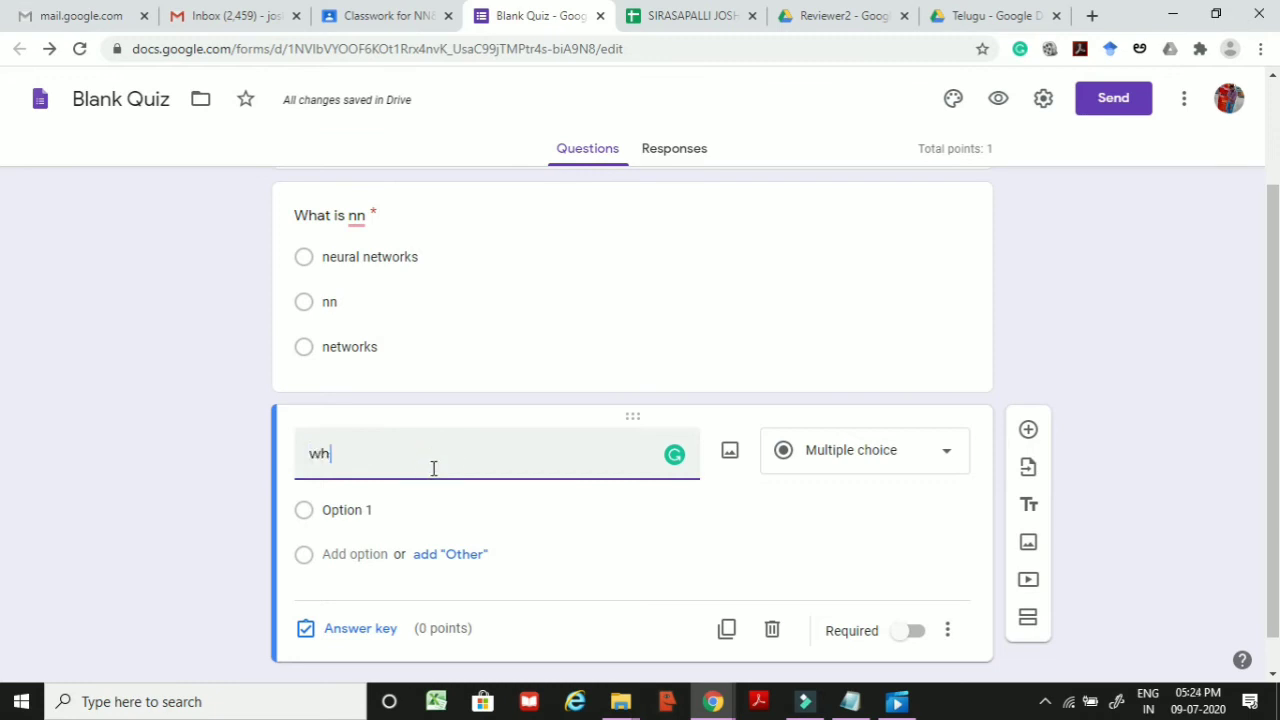
text(at is dl)
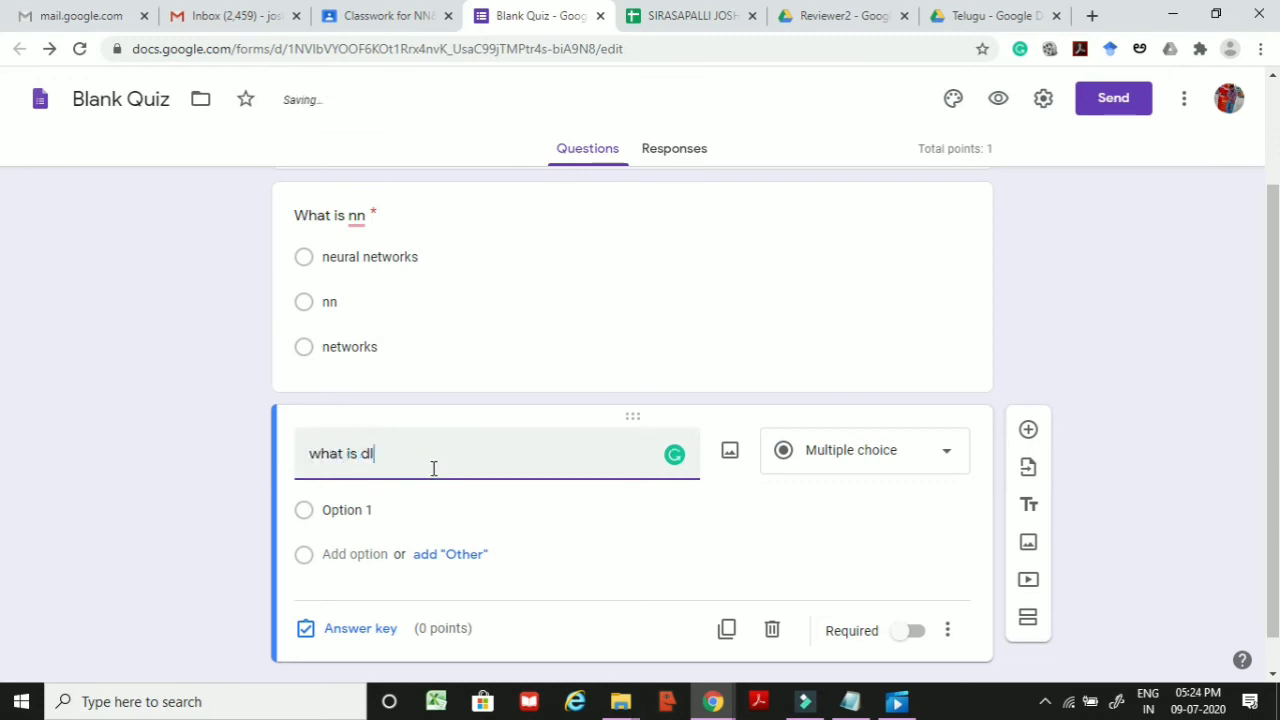
click(355, 509)
text(deep learning)
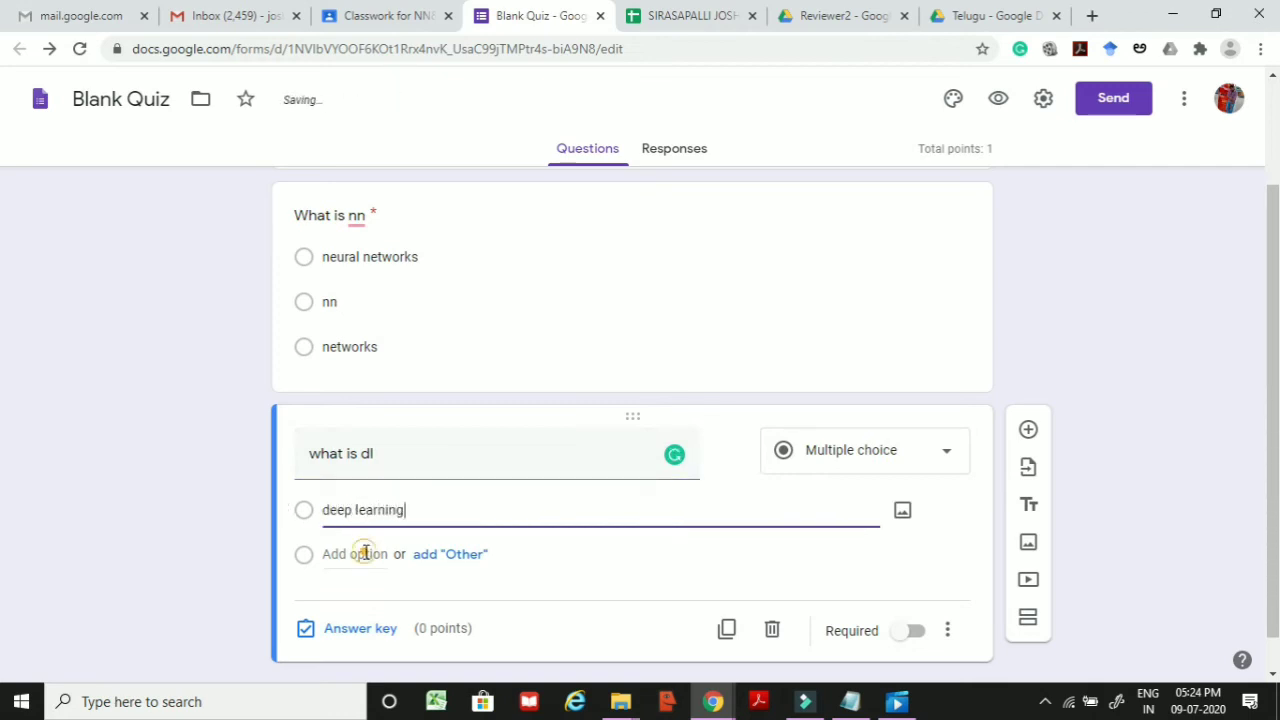
click(365, 553)
text(dl)
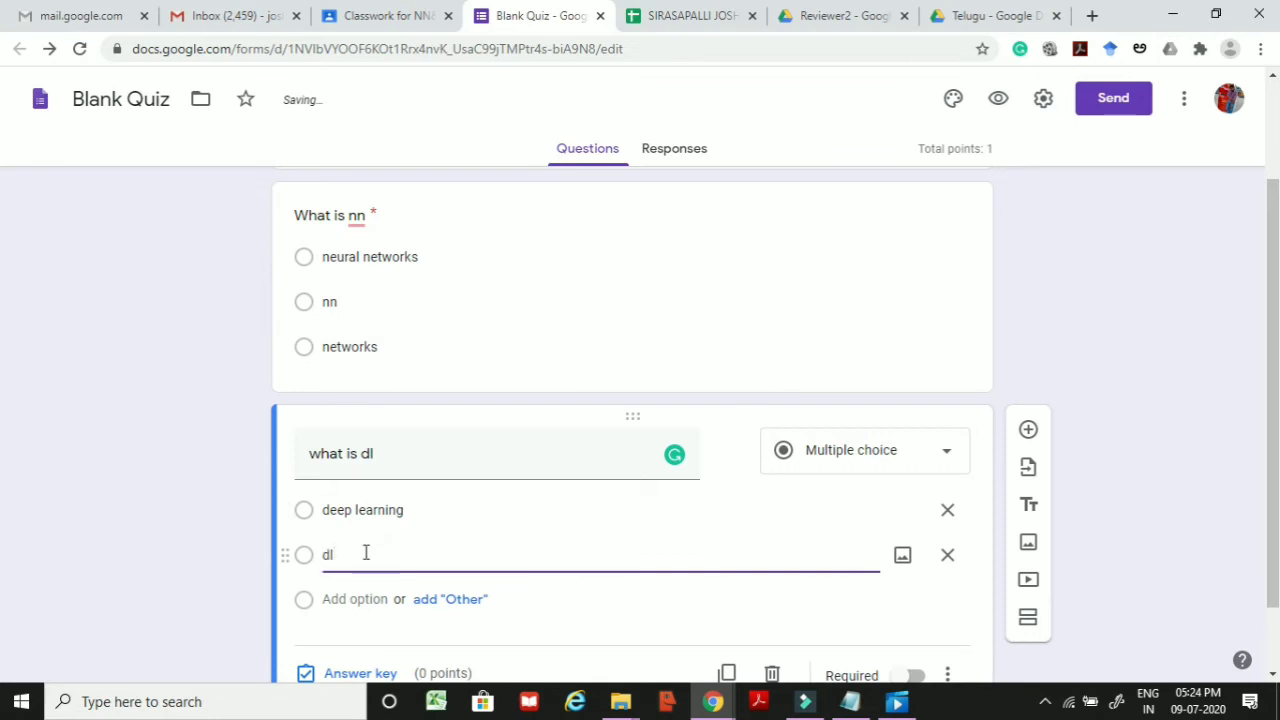
click(1112, 466)
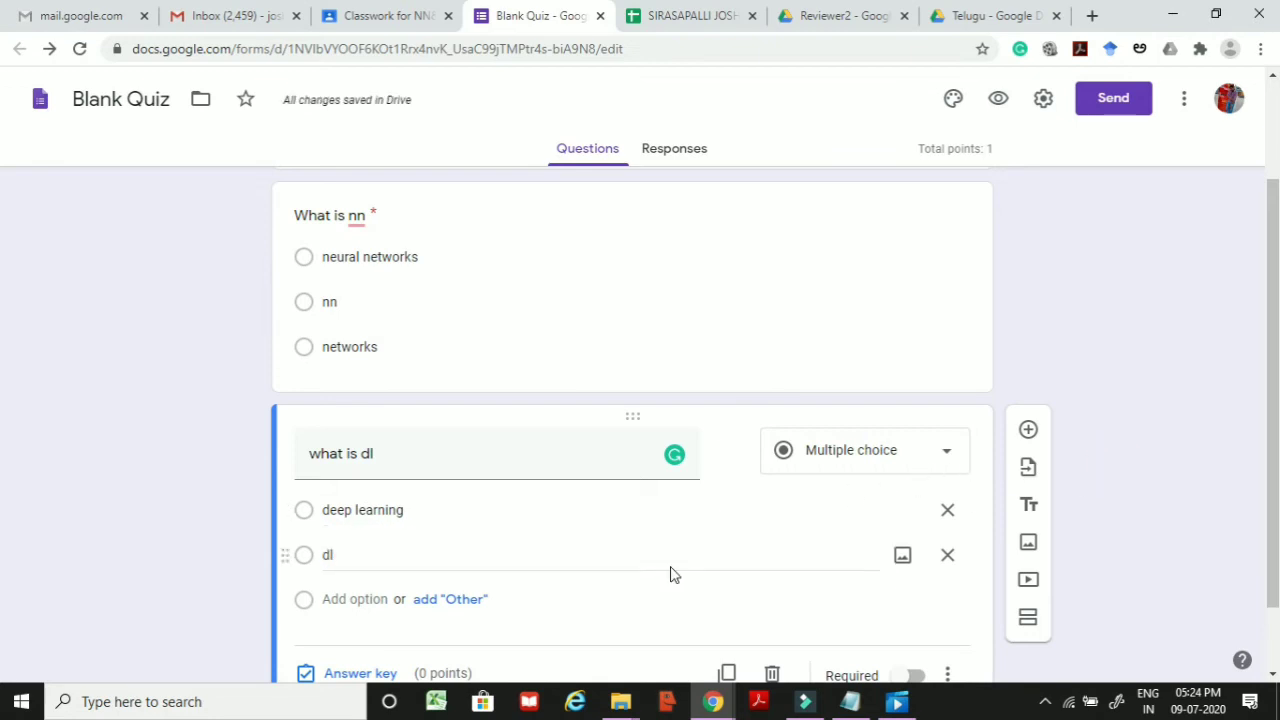
scroll(670, 573, down, 2)
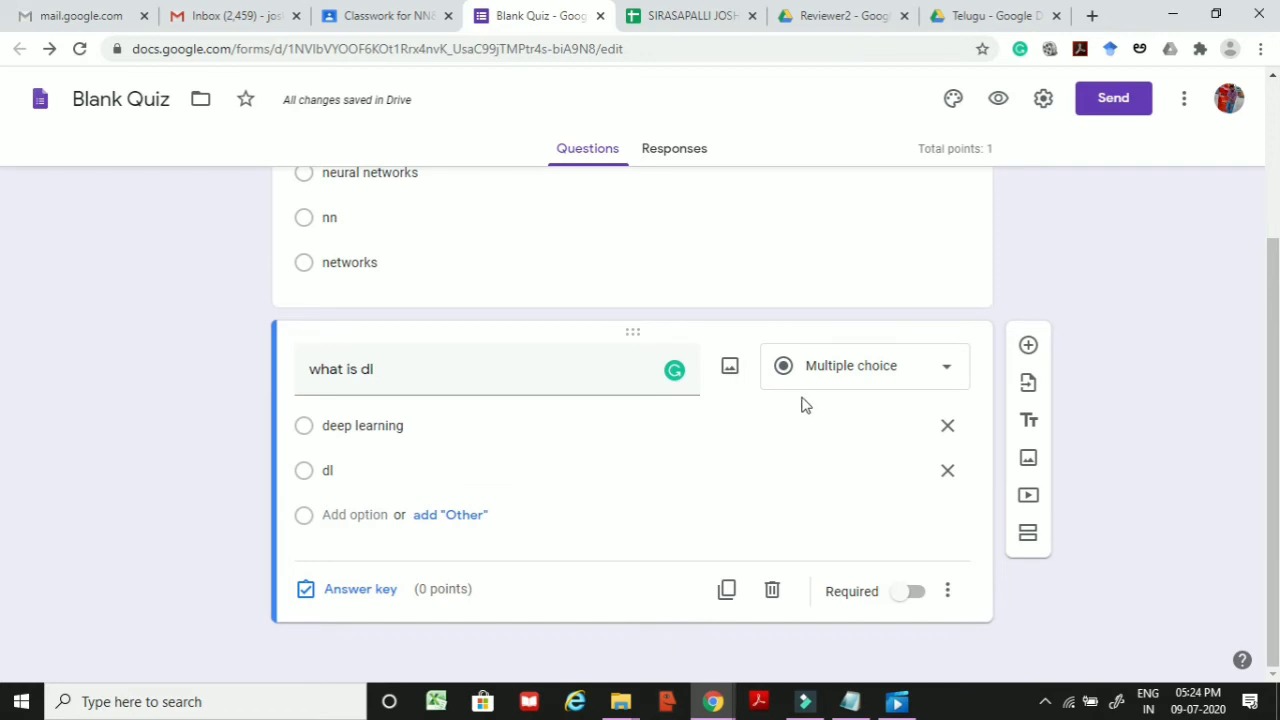
click(911, 591)
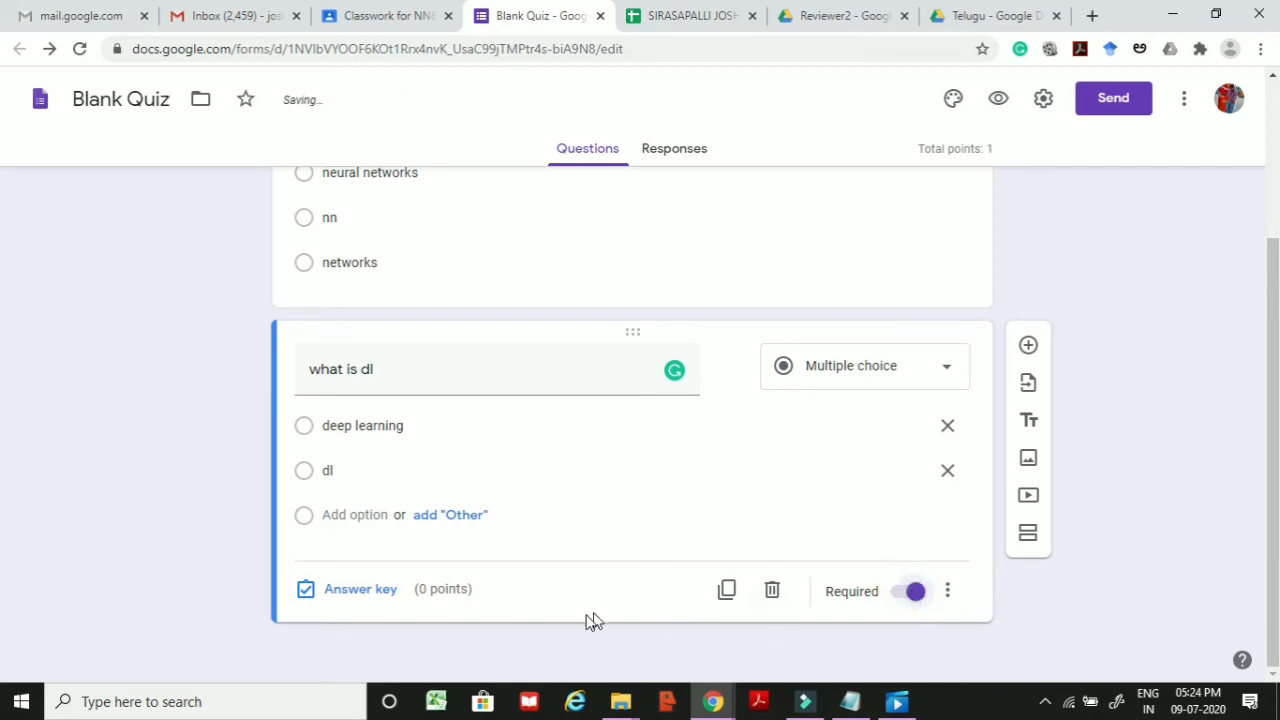
Step: Mark deep learning correct for what is dl at 1 point and close the answer key
click(360, 589)
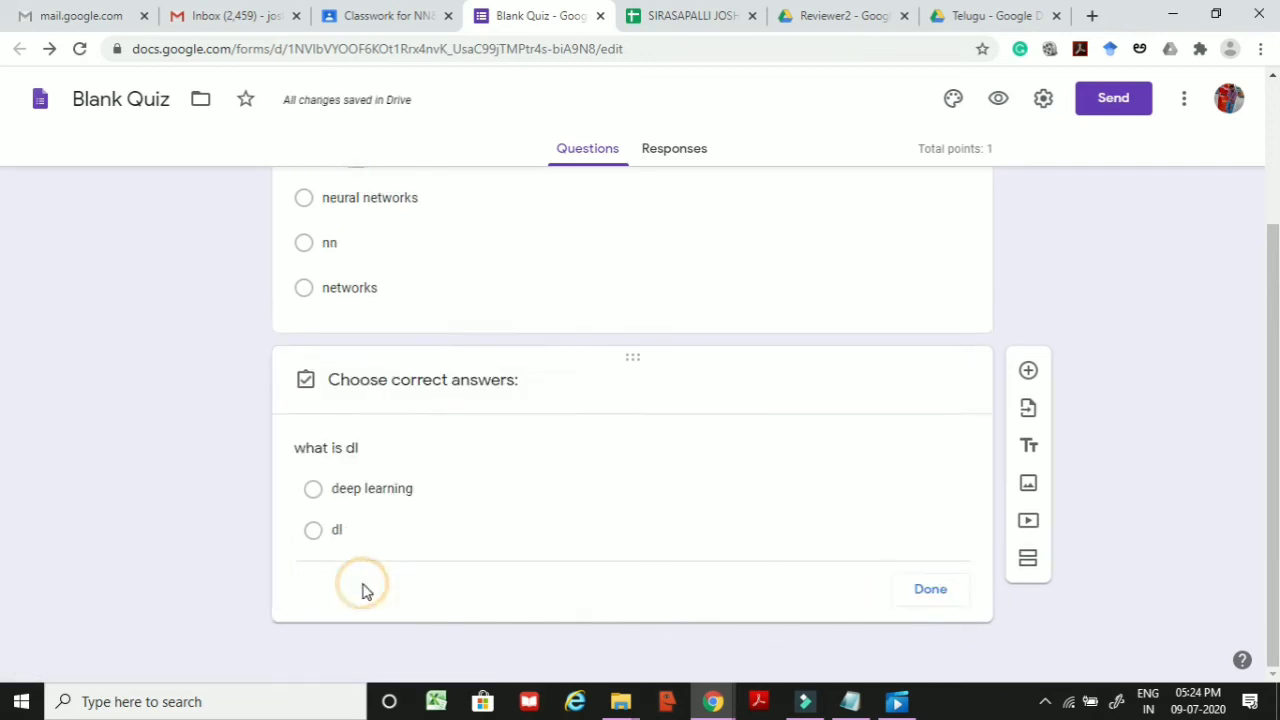
click(313, 468)
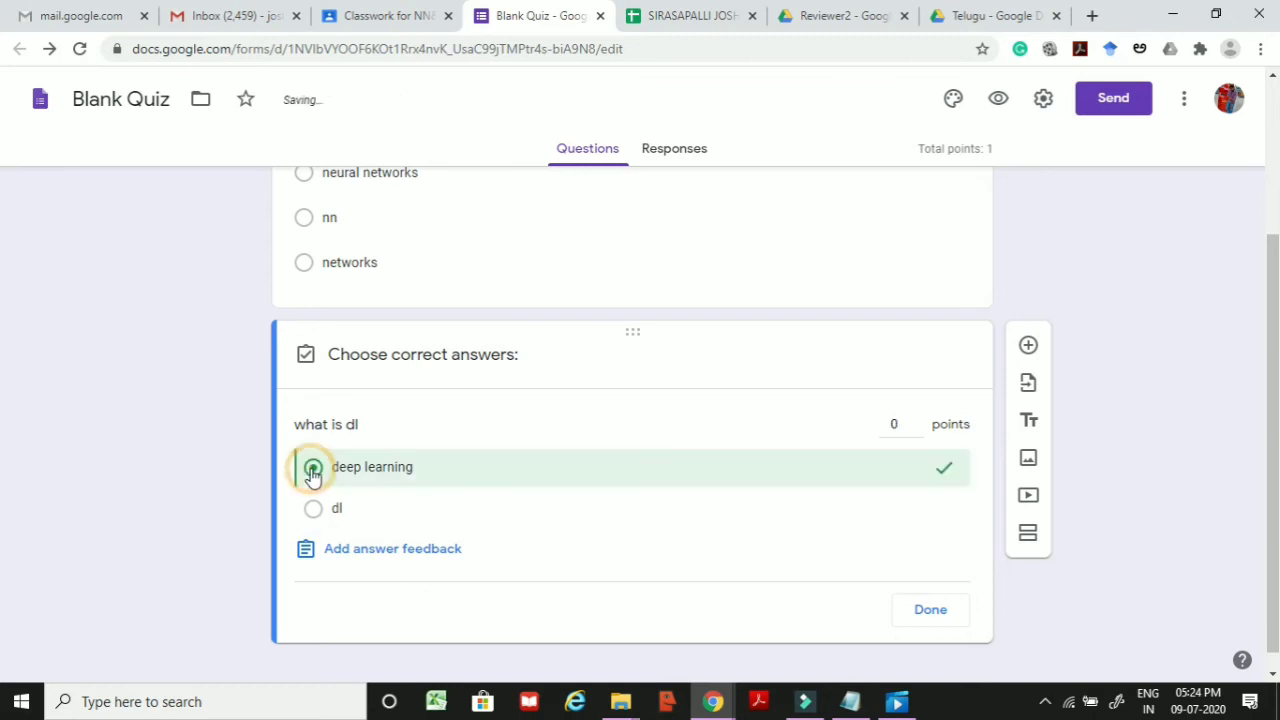
click(916, 418)
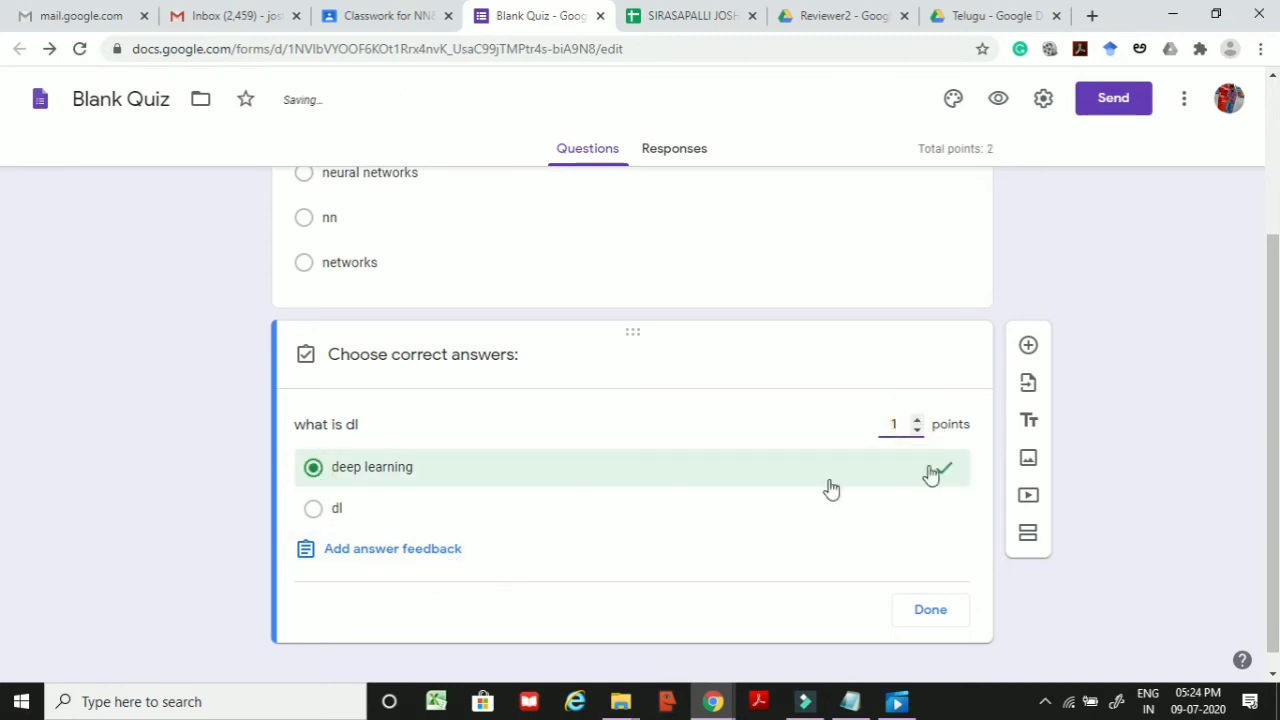
click(932, 610)
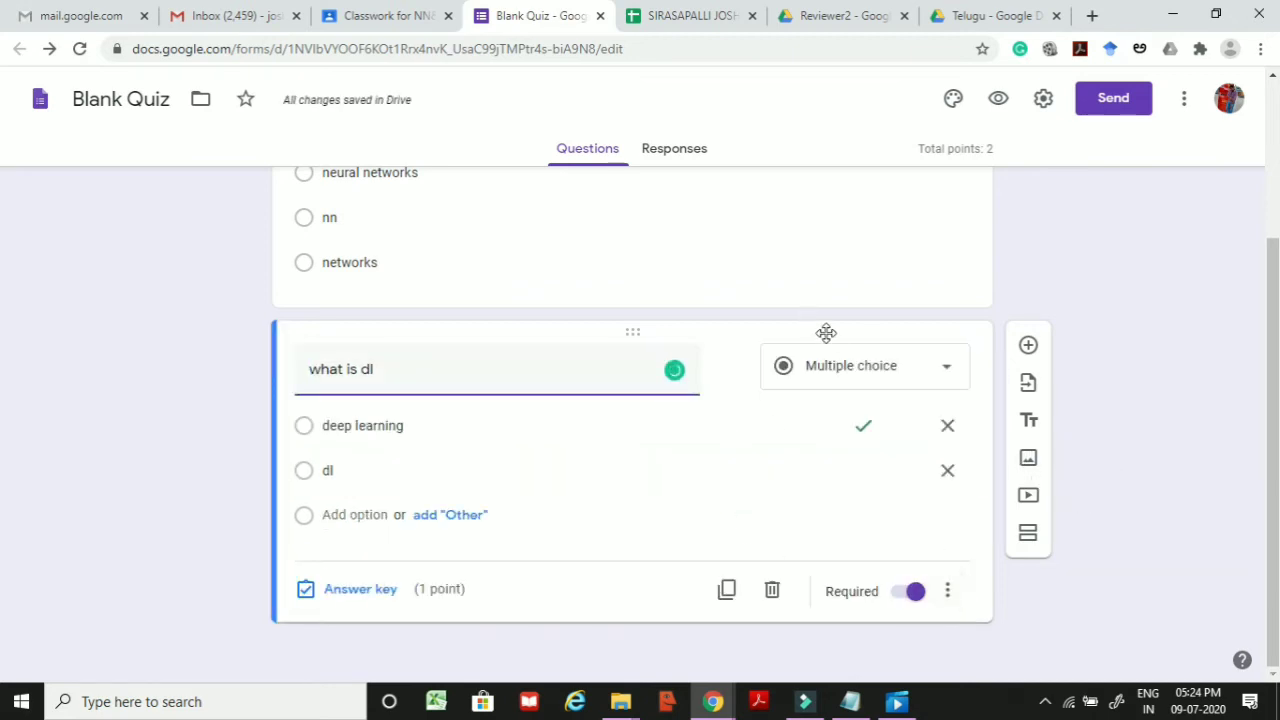
scroll(830, 335, up, 3)
scroll(831, 326, down, 2)
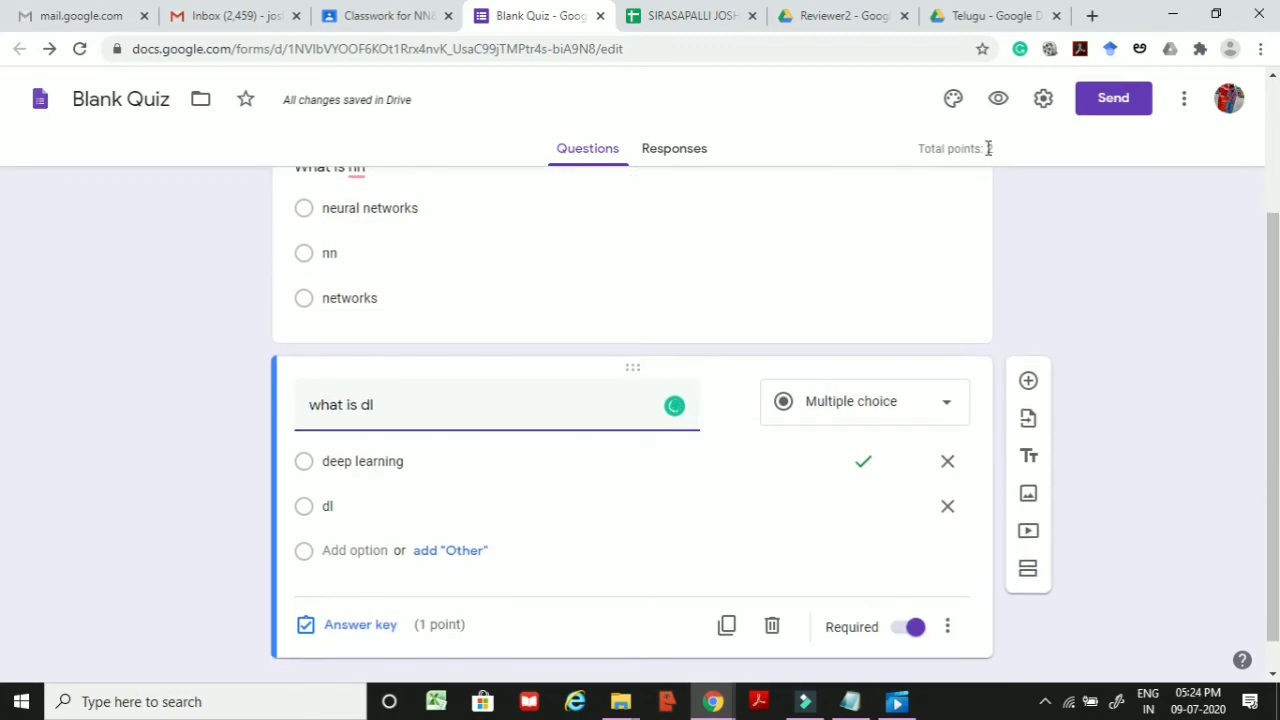
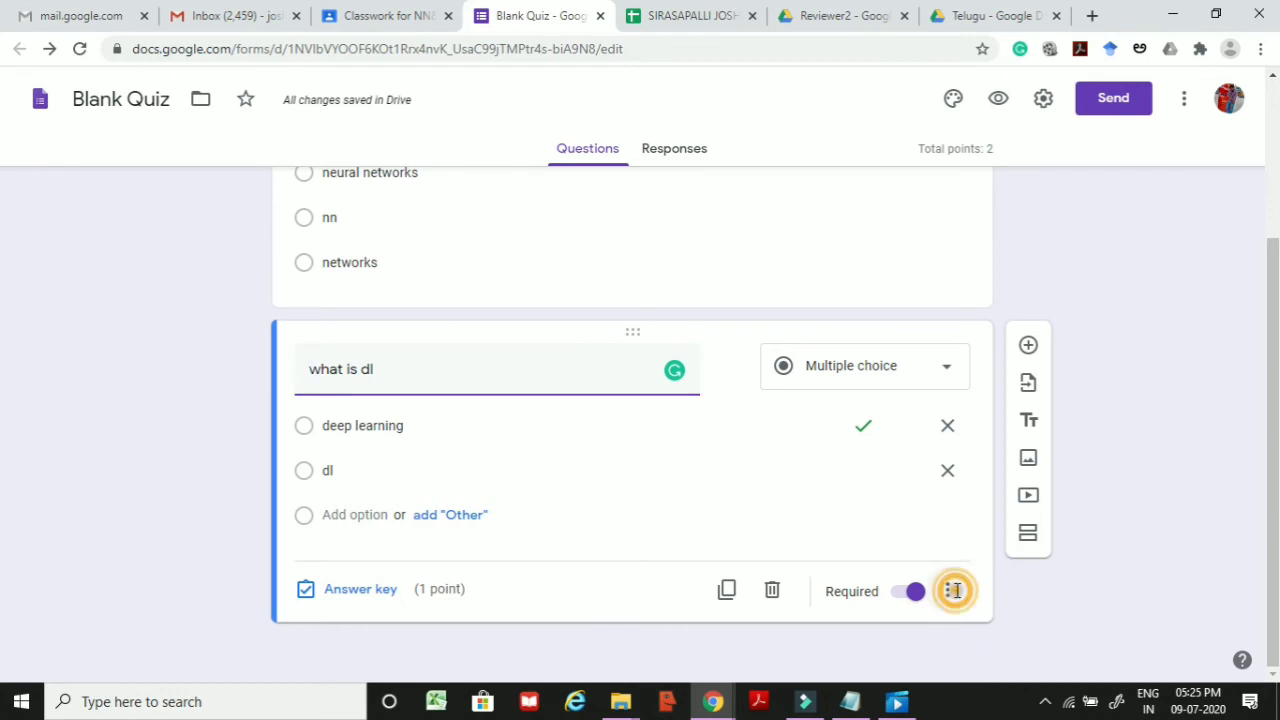
Step: Add an empty description line to the required 'what is dl' question
click(1006, 548)
Step: Show the description field and turn on Shuffle option order for the 'what is dl' question
click(314, 372)
click(318, 378)
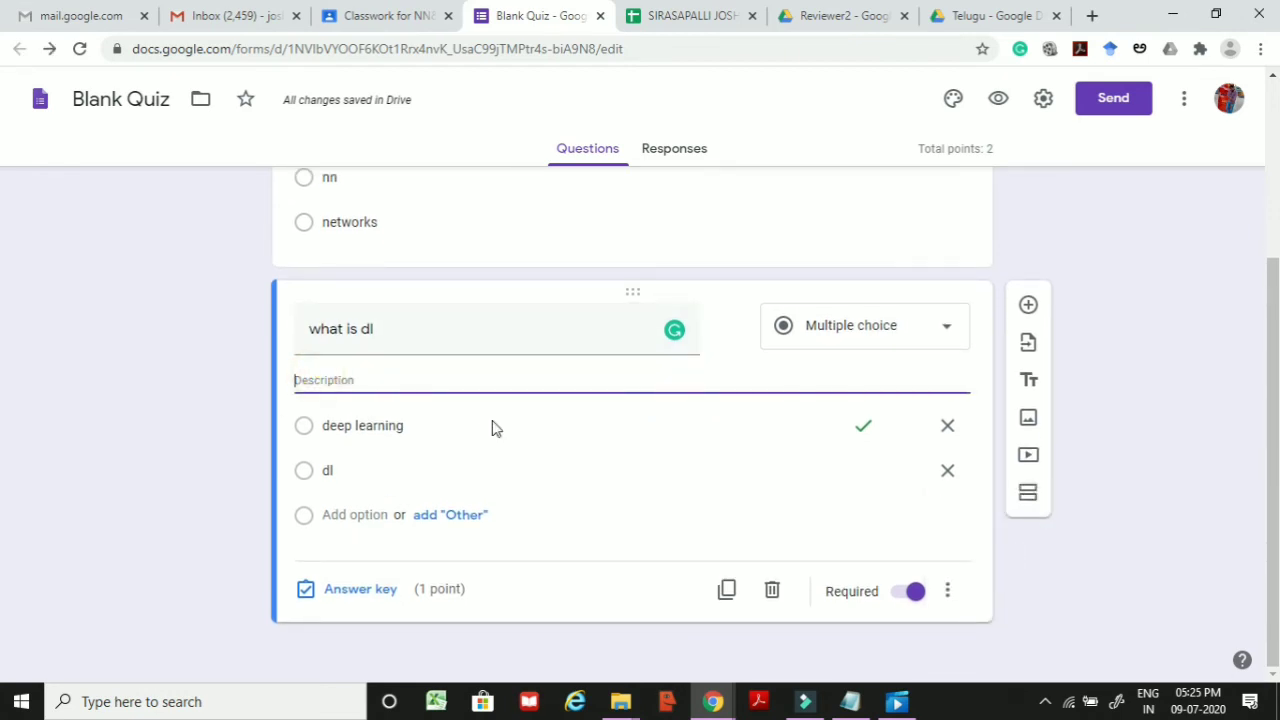
click(949, 592)
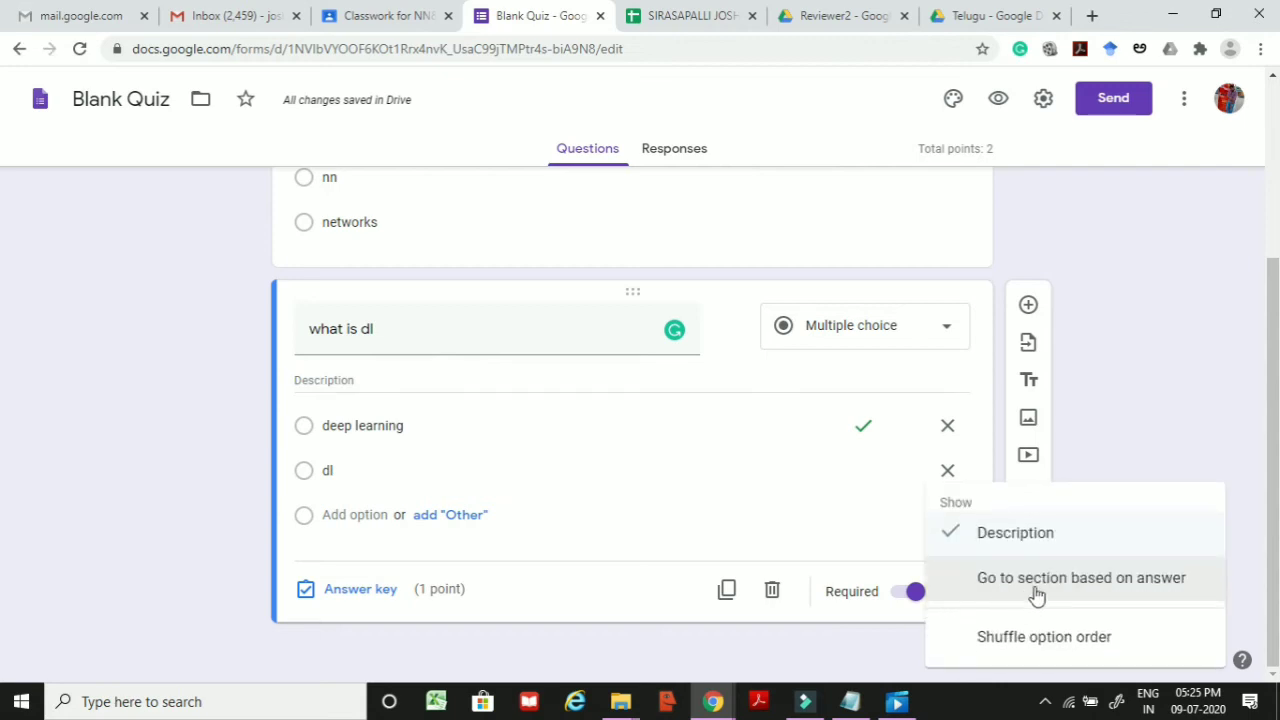
click(1040, 636)
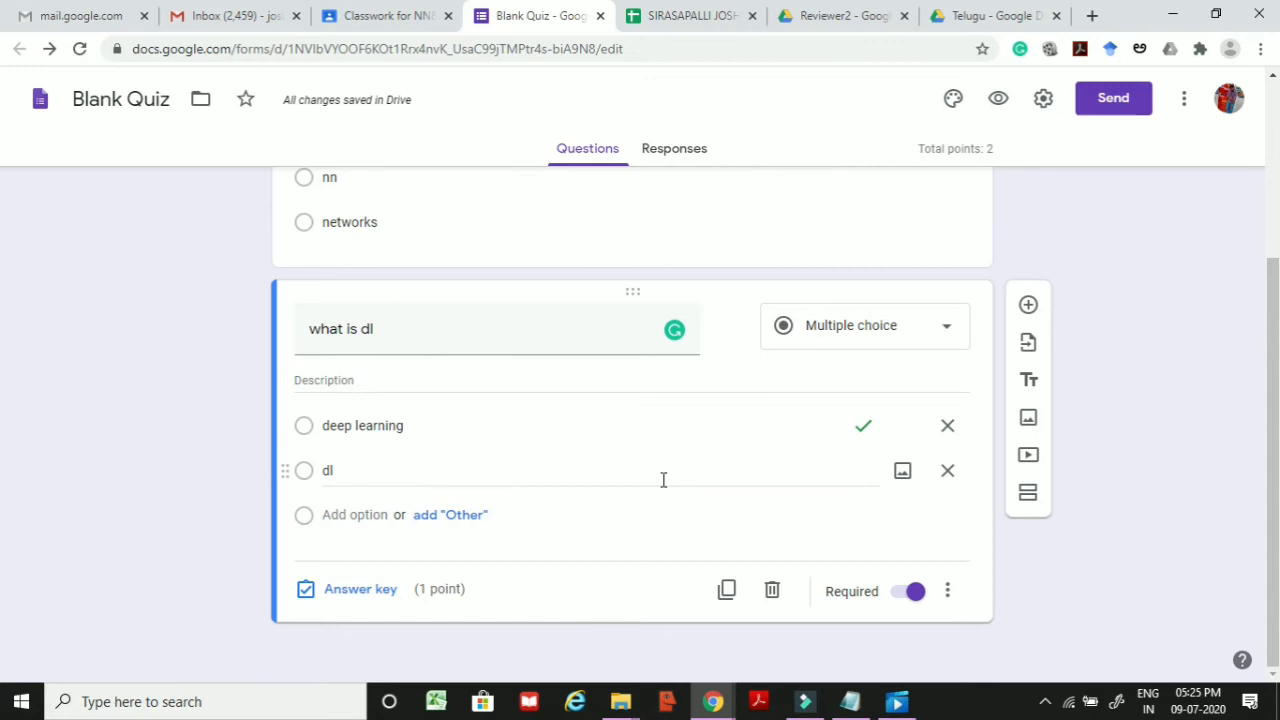
Step: Look over the quiz's Send options, close them, and return to the QUIZ-1 assignment in Classroom
scroll(1126, 470, up, 3)
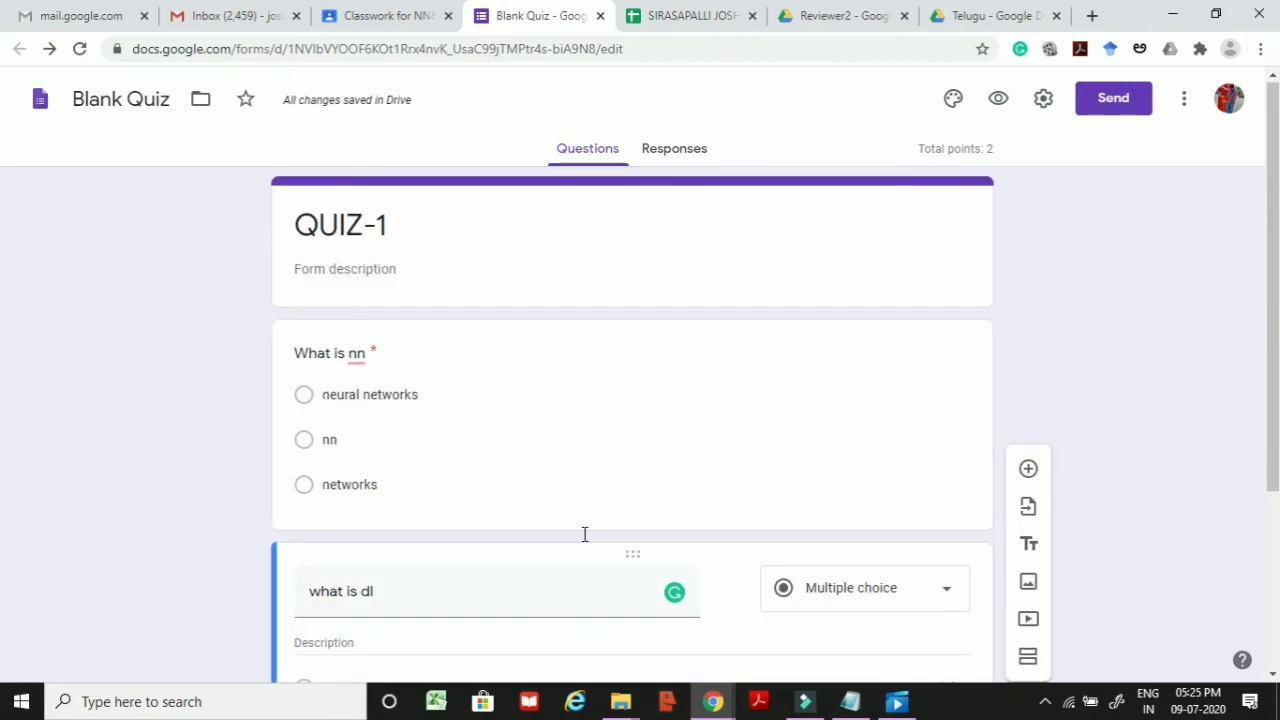
scroll(584, 535, down, 3)
scroll(658, 516, up, 3)
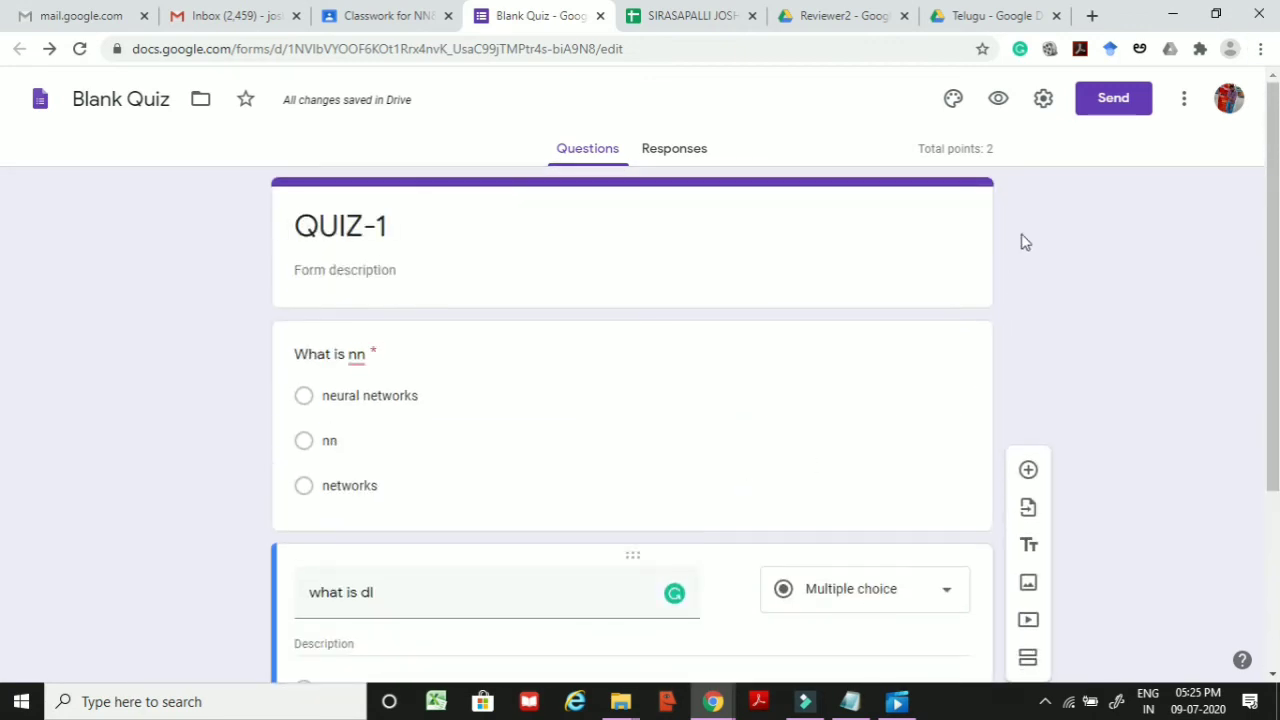
click(1093, 107)
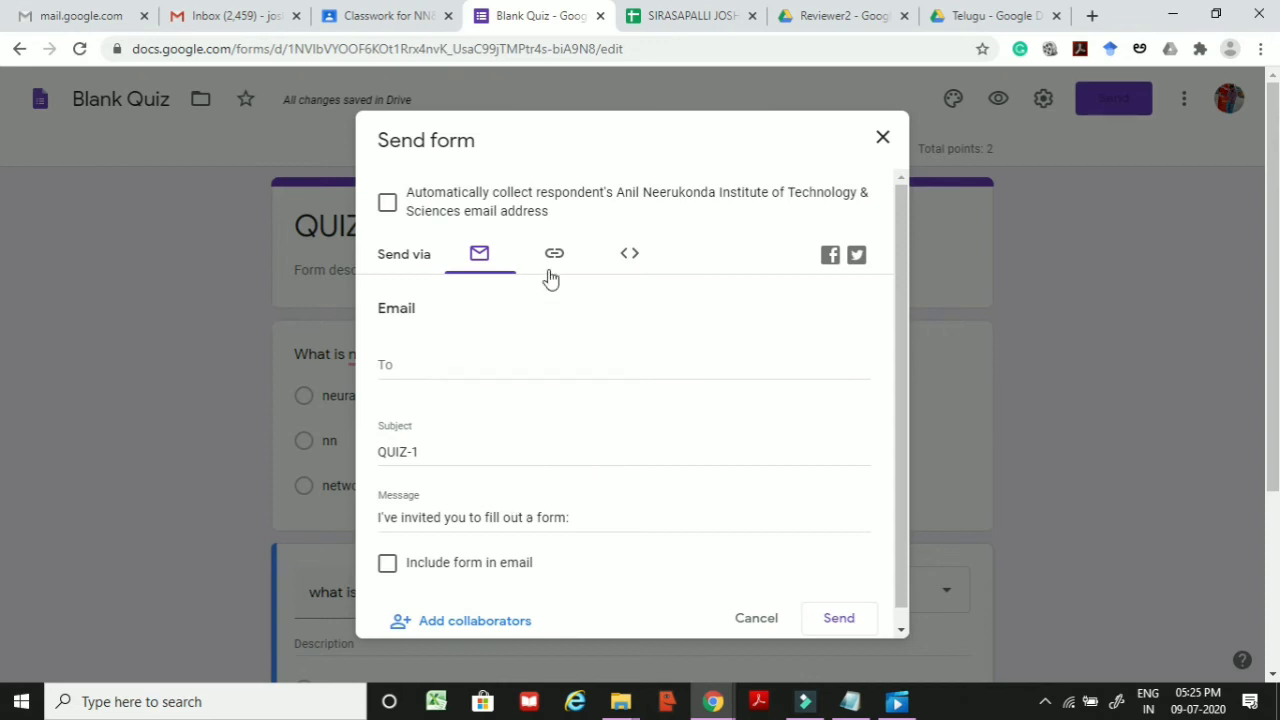
scroll(486, 346, down, 1)
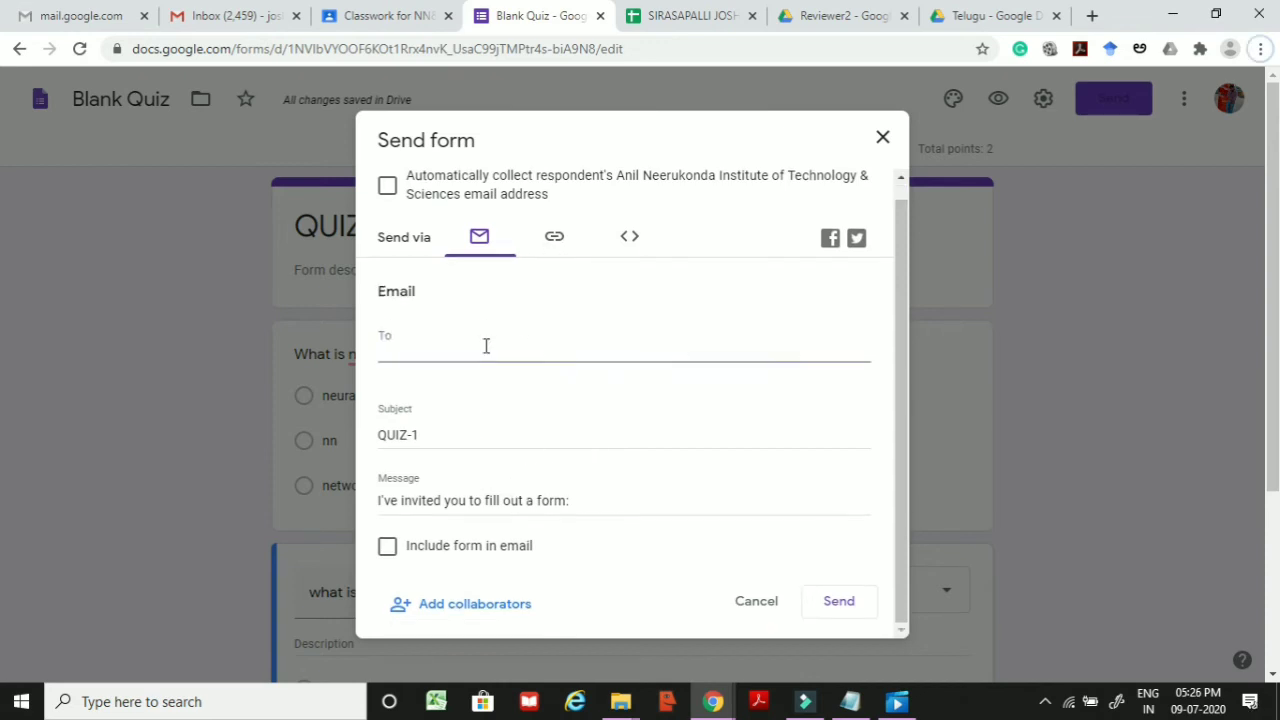
click(466, 344)
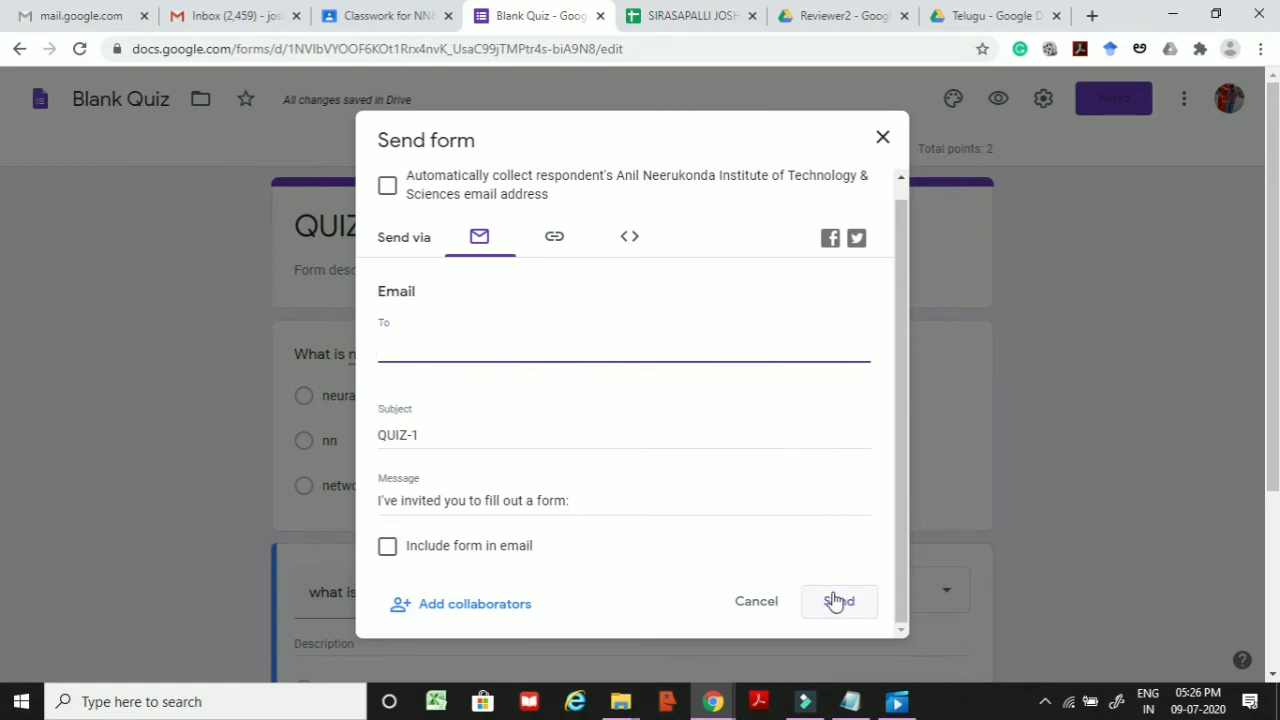
click(1022, 272)
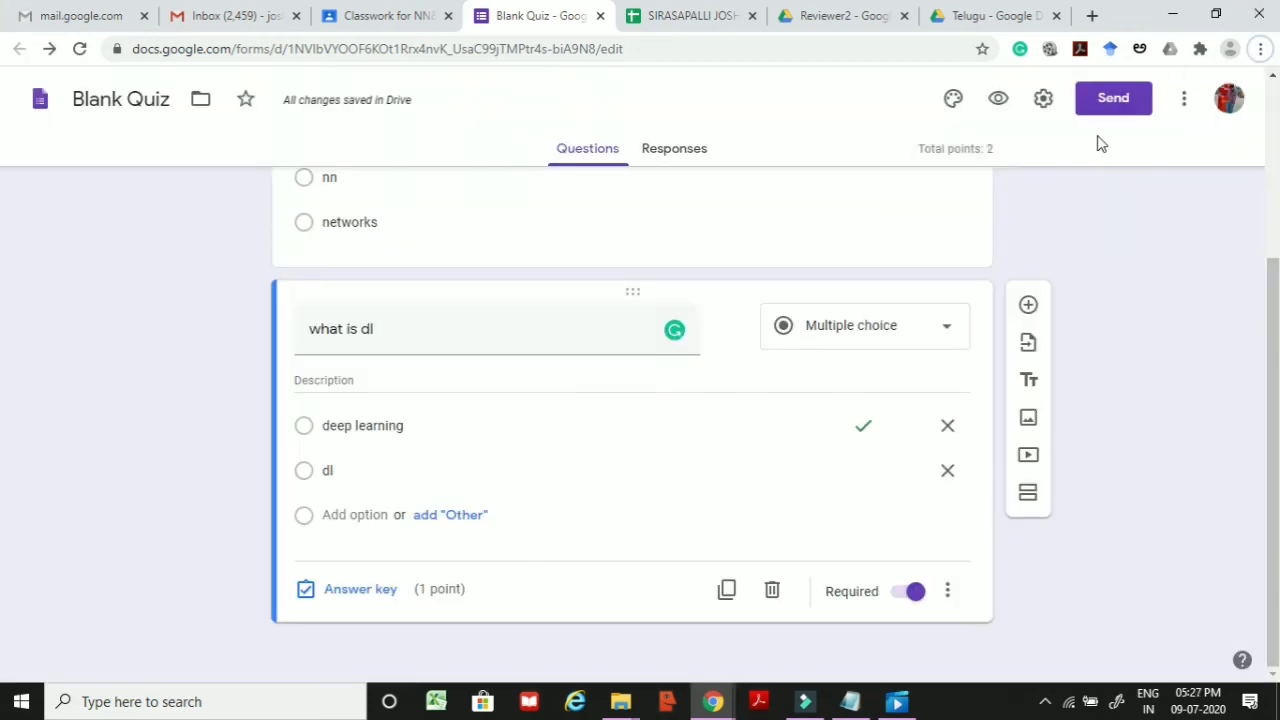
click(374, 15)
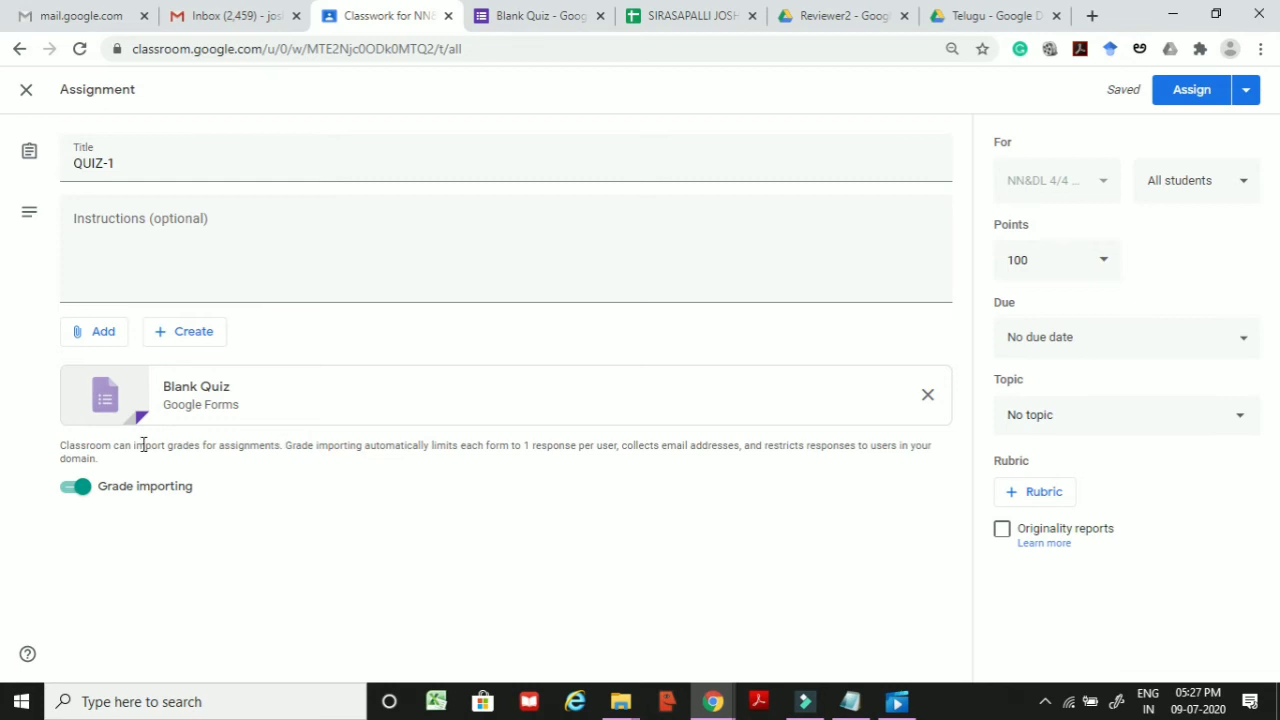
Step: Toggle grade importing off and back on, assign QUIZ-1 to all students, and dismiss the topic tip
click(77, 490)
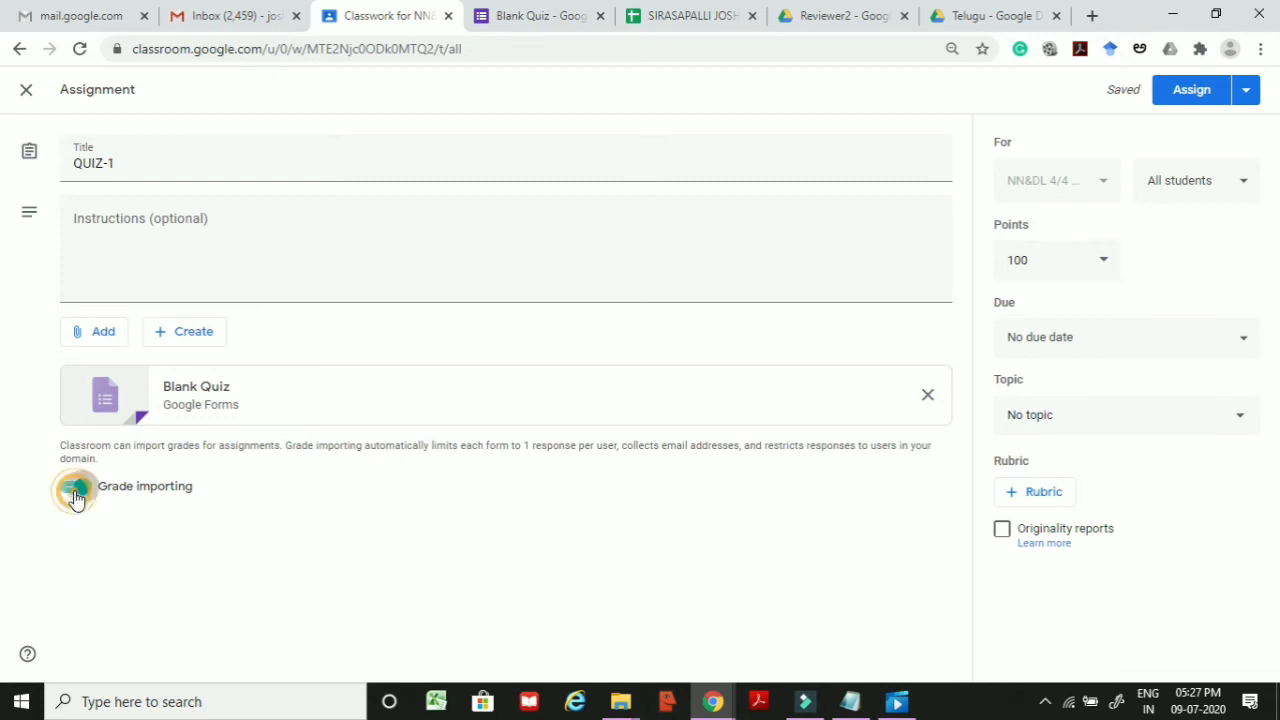
click(77, 490)
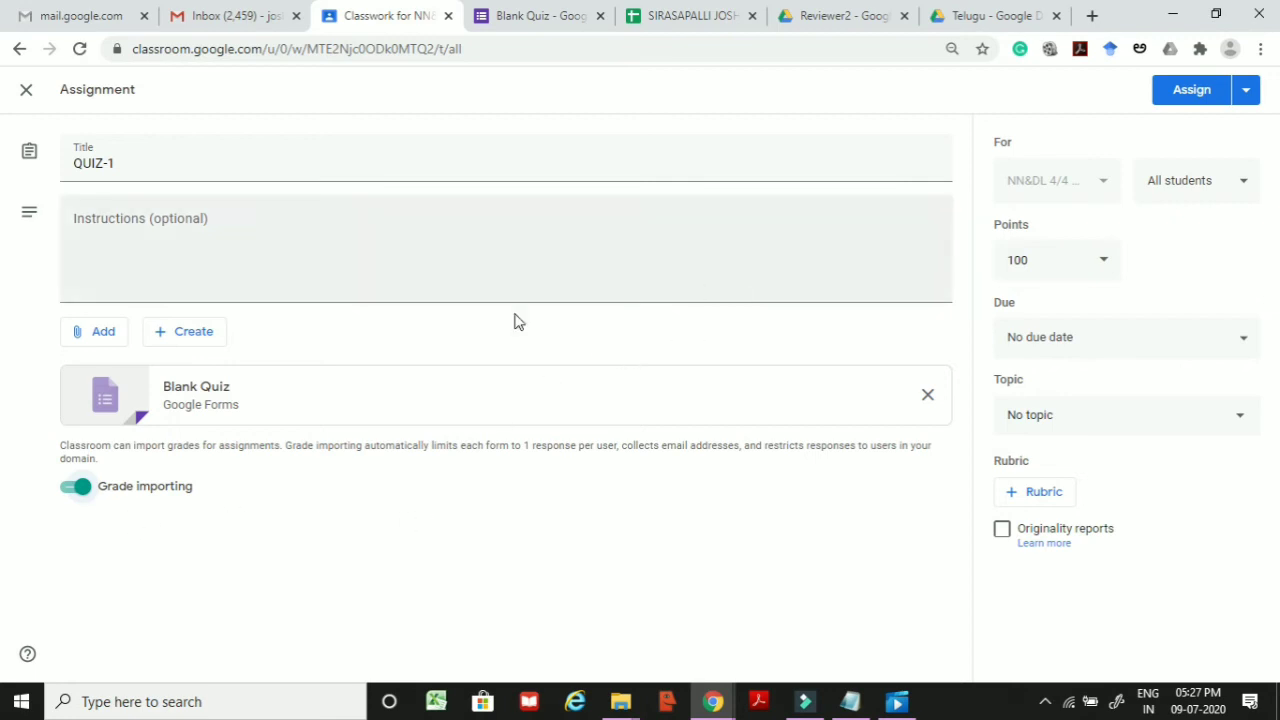
click(1187, 100)
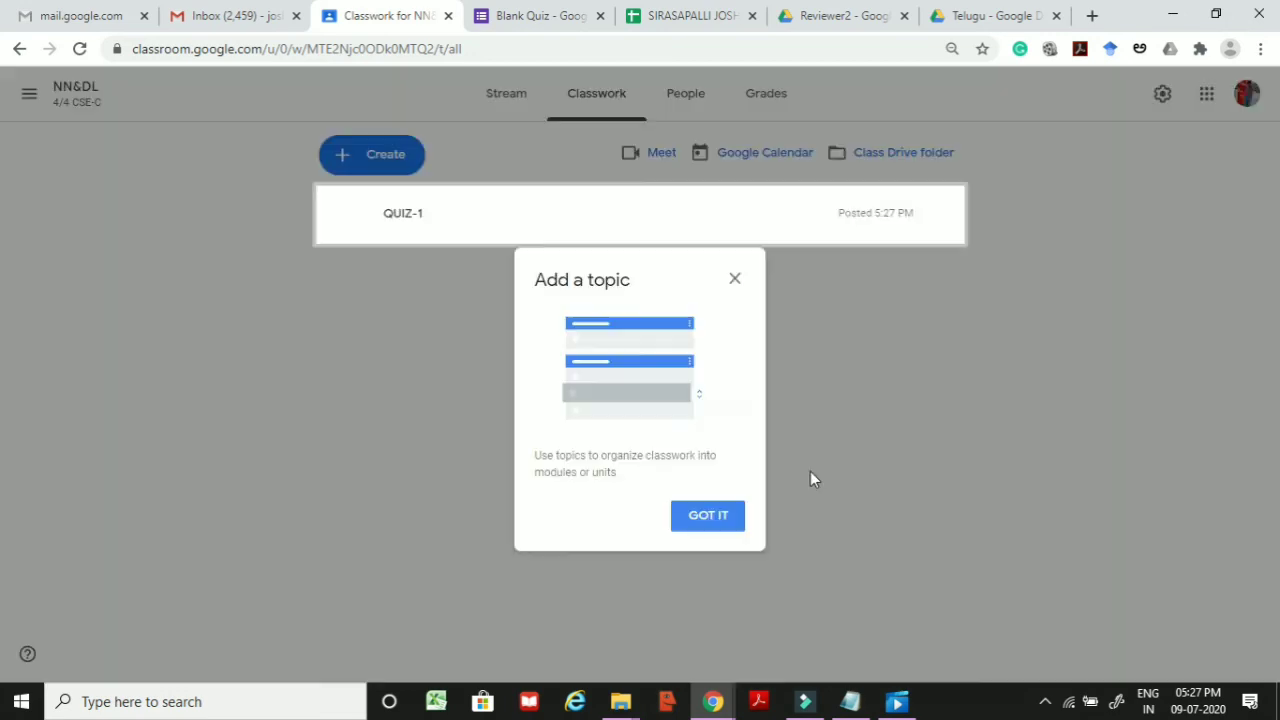
click(712, 530)
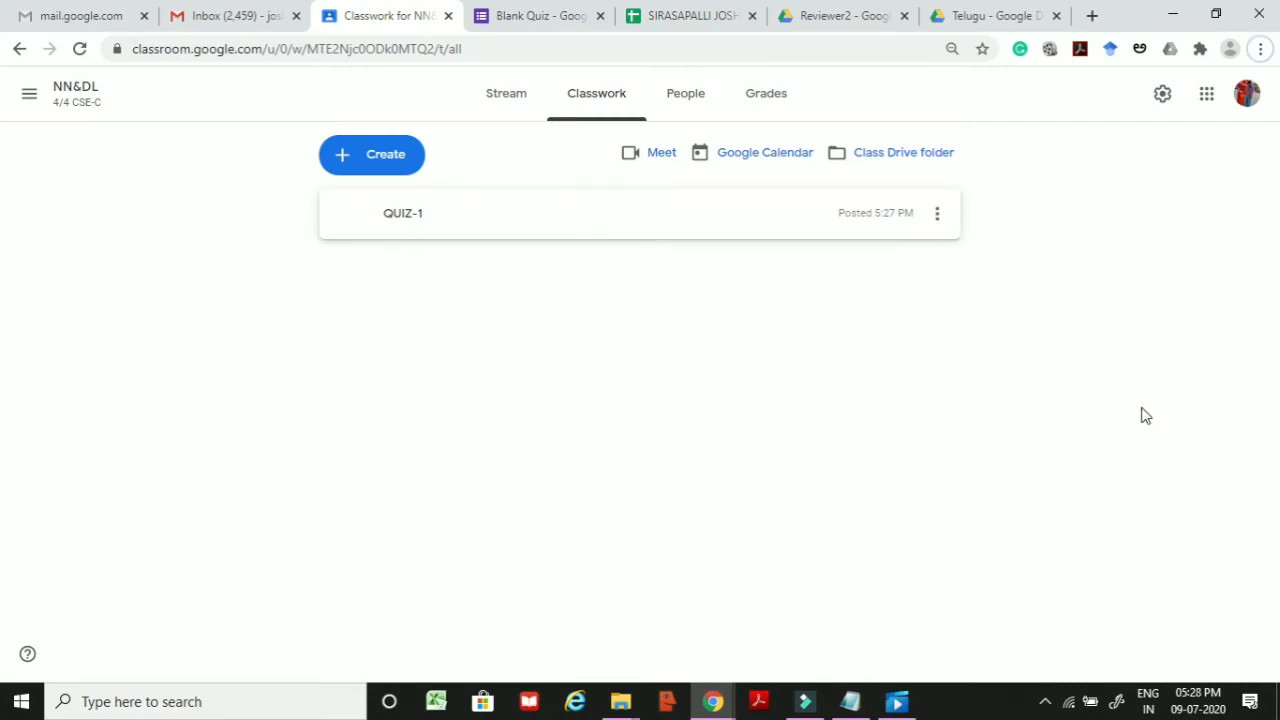
key(alt+Tab)
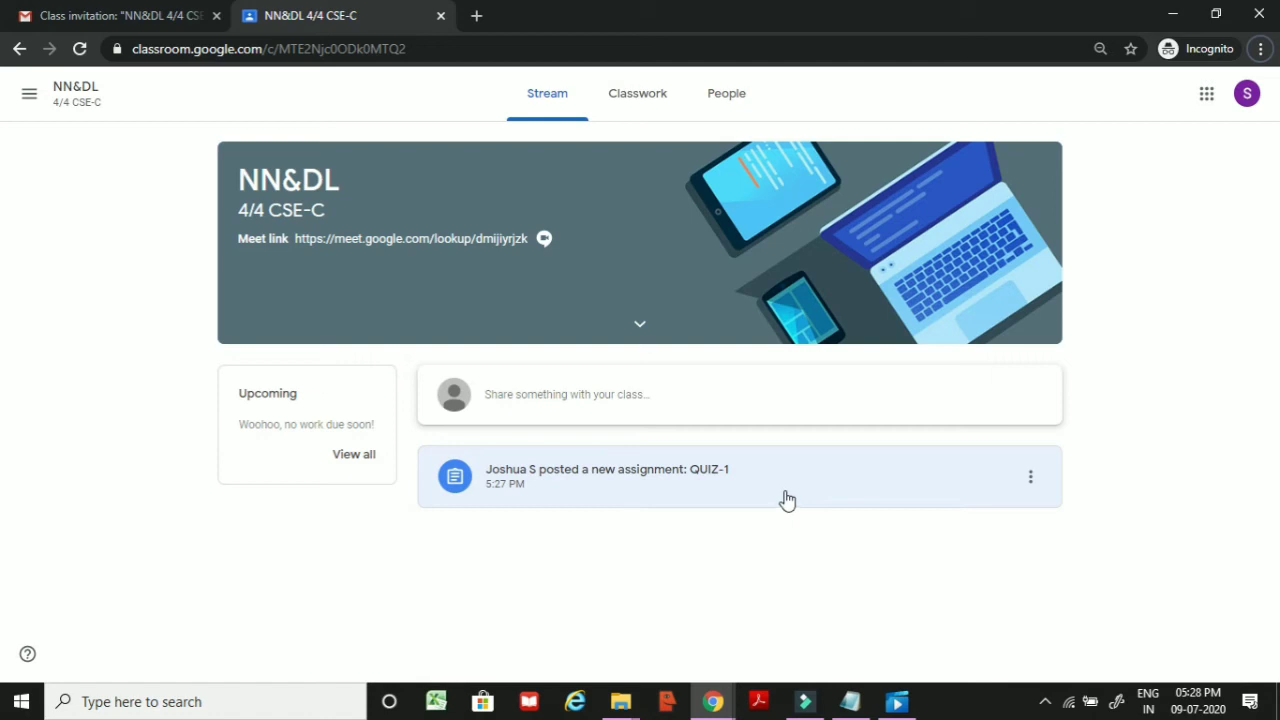
Step: As the student, open the QUIZ-1 post, dismiss the onboarding tips, and launch the attached QUIZ-1 form
click(697, 478)
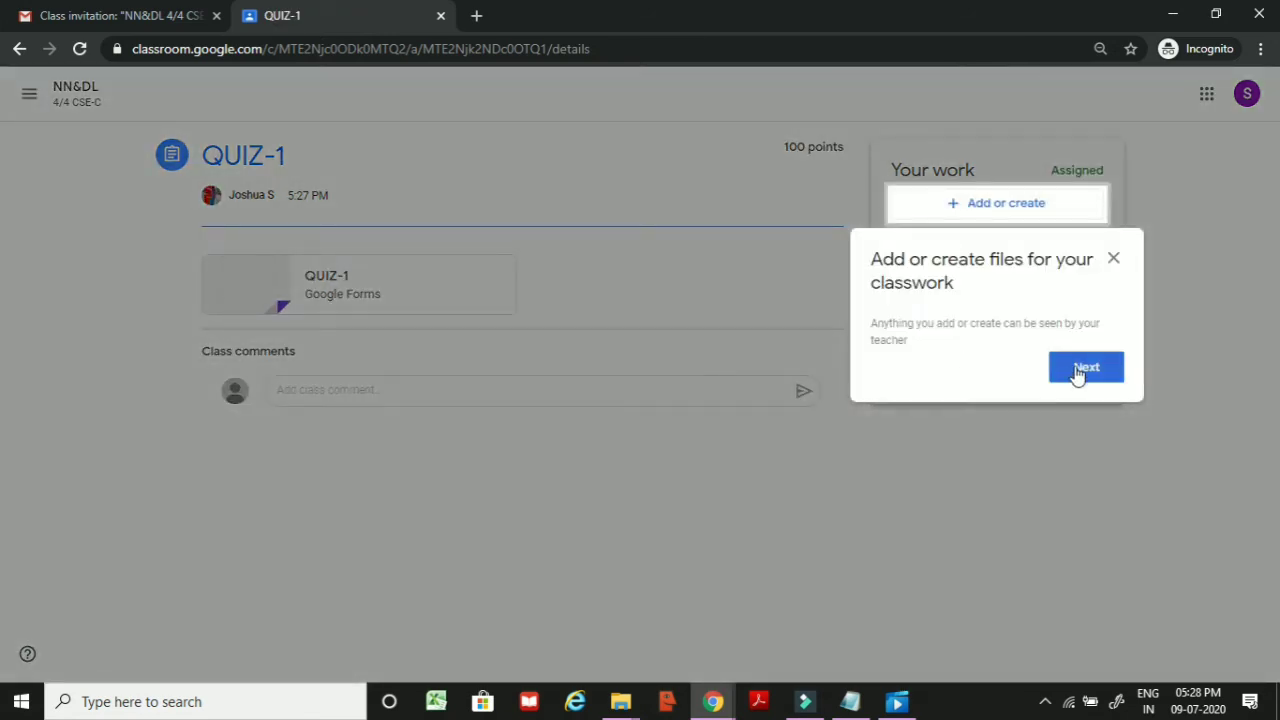
click(1077, 368)
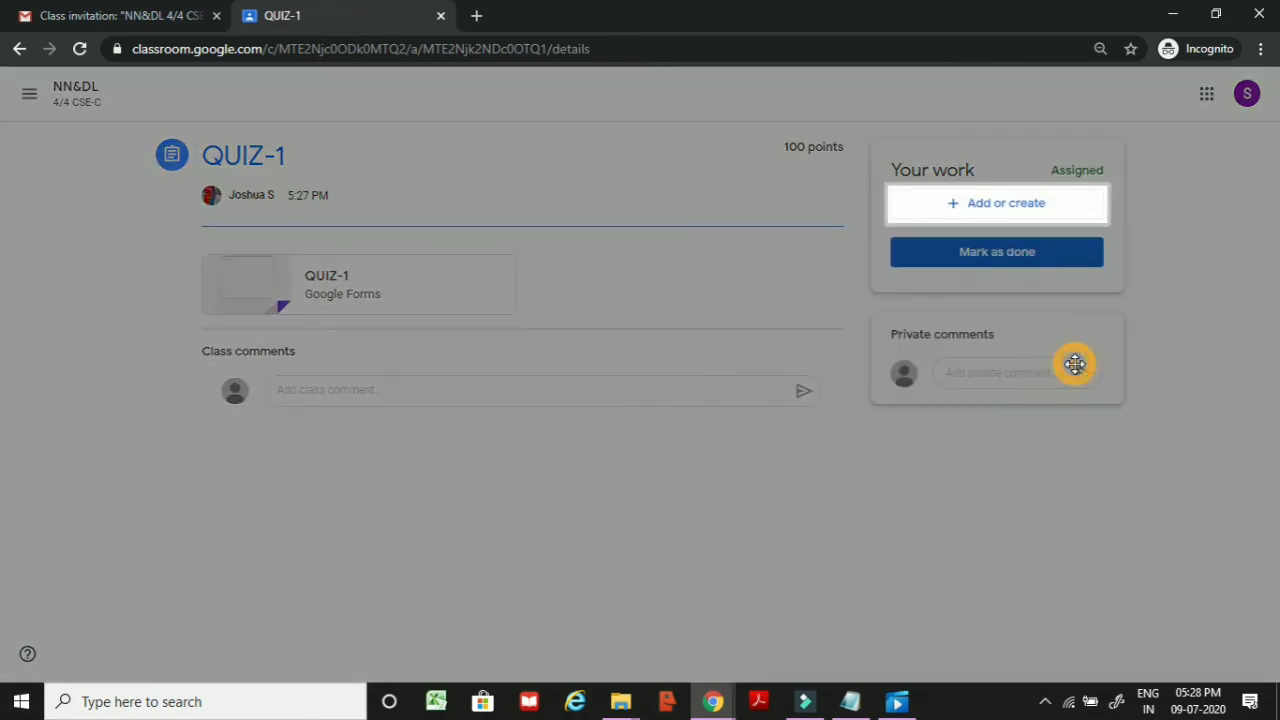
click(1087, 410)
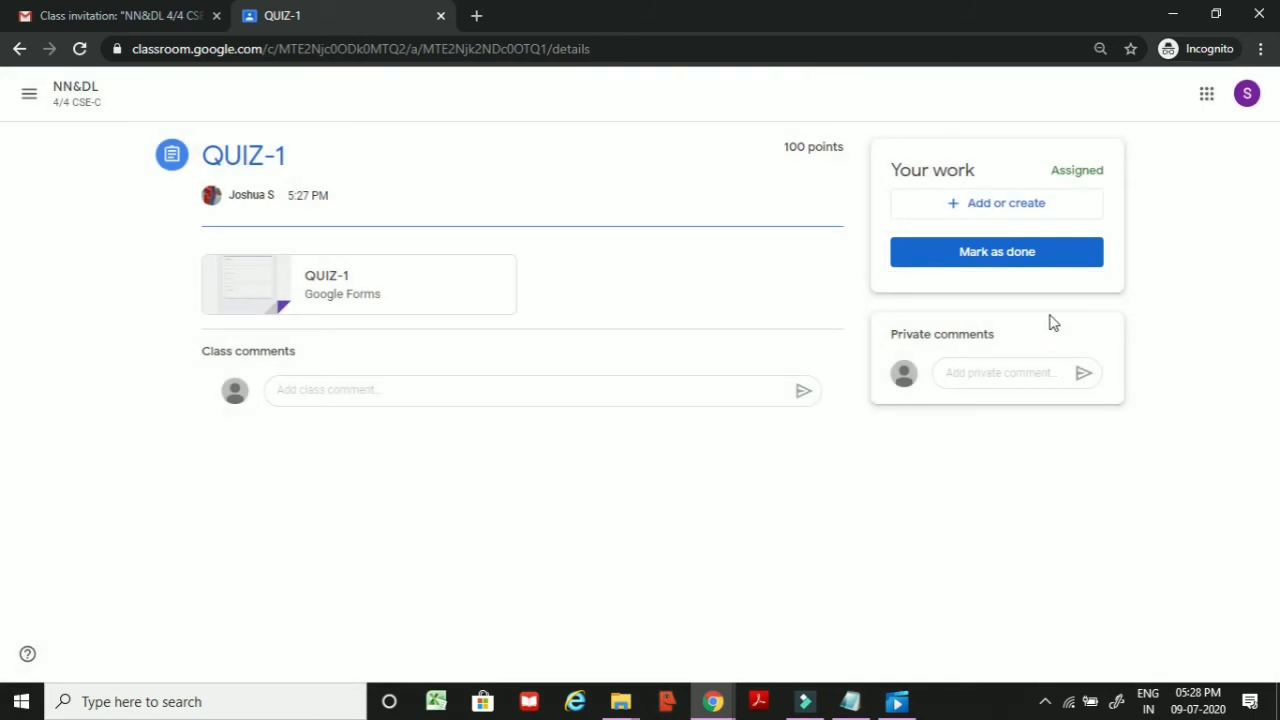
click(381, 280)
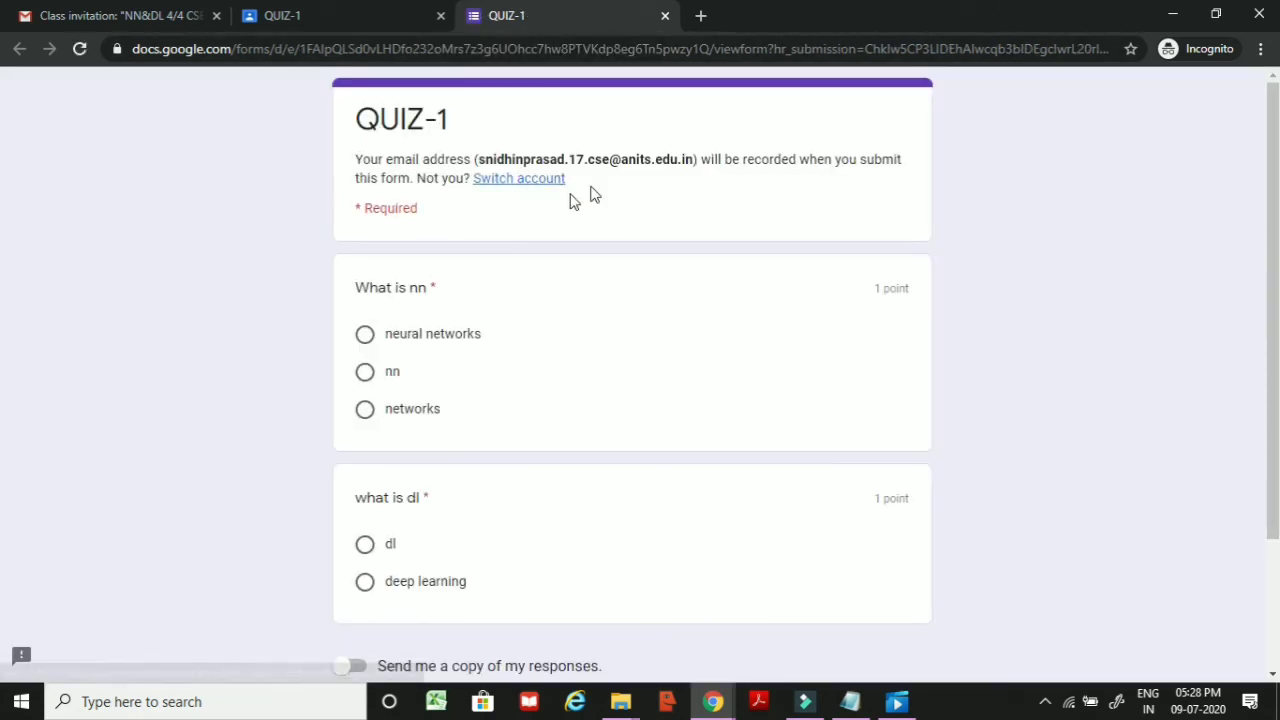
Step: Answer 'neural networks' for What is nn and 'dl' for what is dl, then submit
click(427, 343)
scroll(243, 414, down, 2)
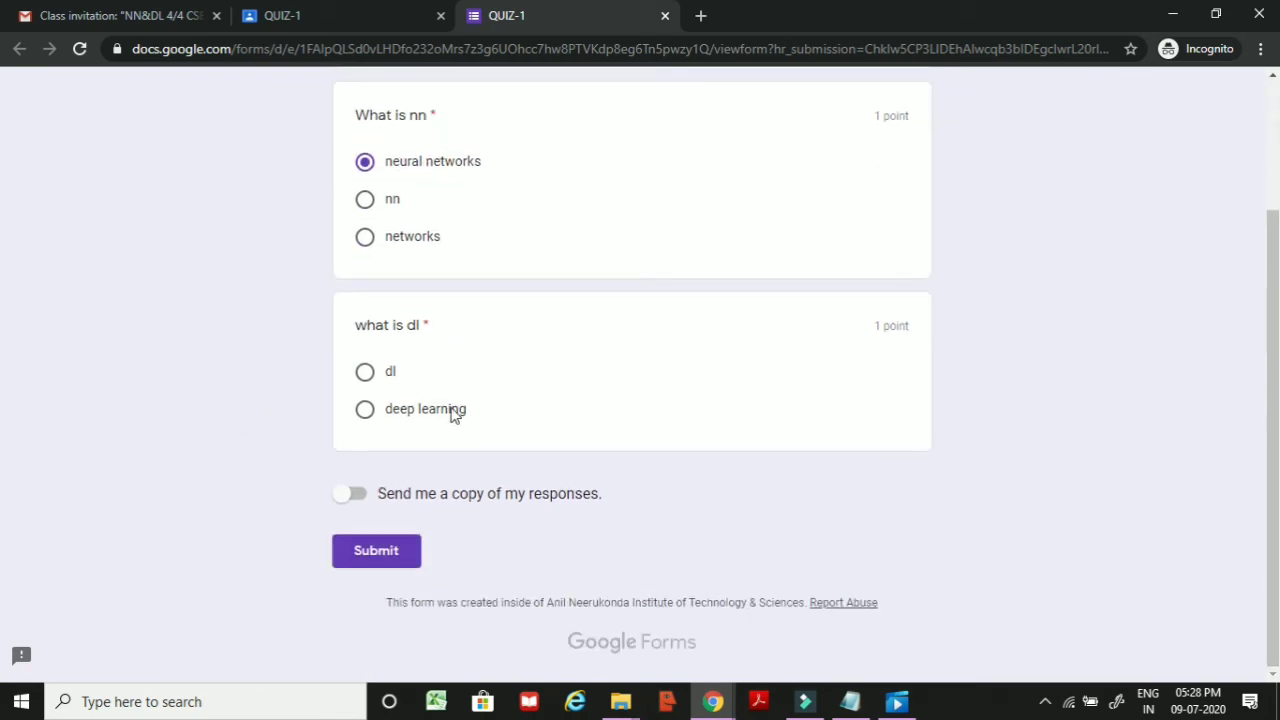
click(369, 382)
click(376, 550)
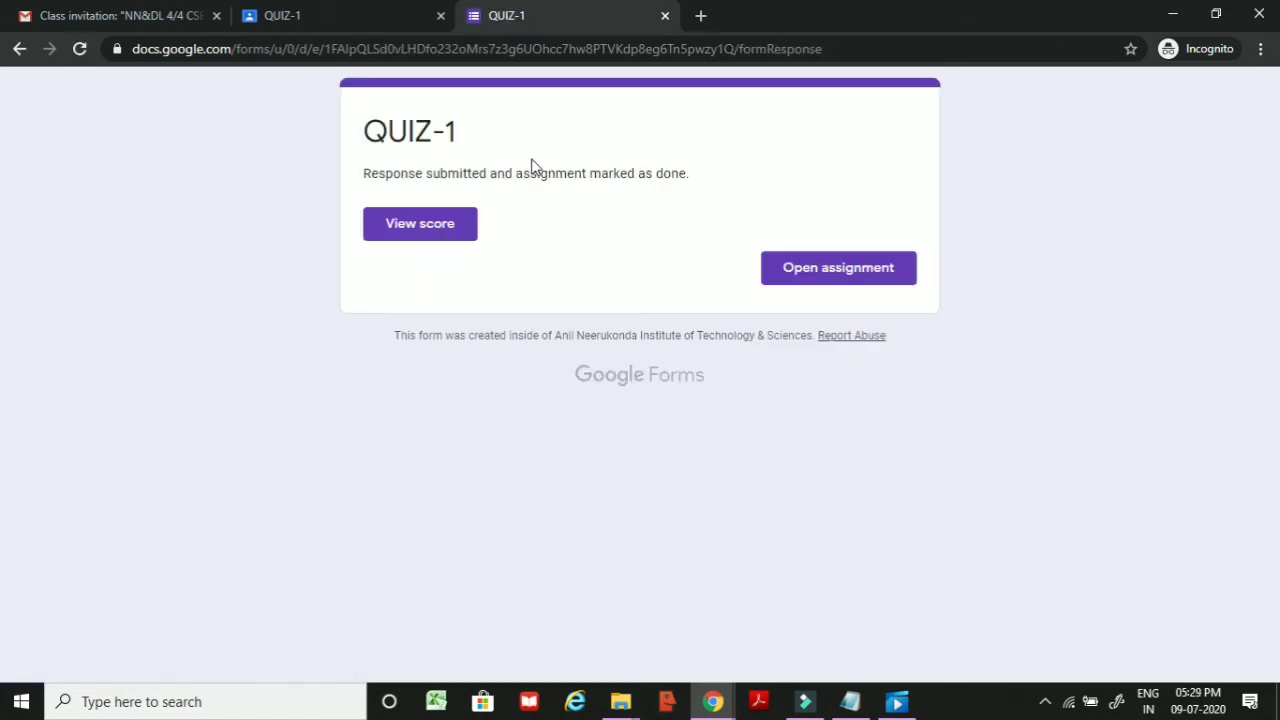
Step: Review the 1/2 score and its feedback, then return to the teacher's Classroom window
click(434, 231)
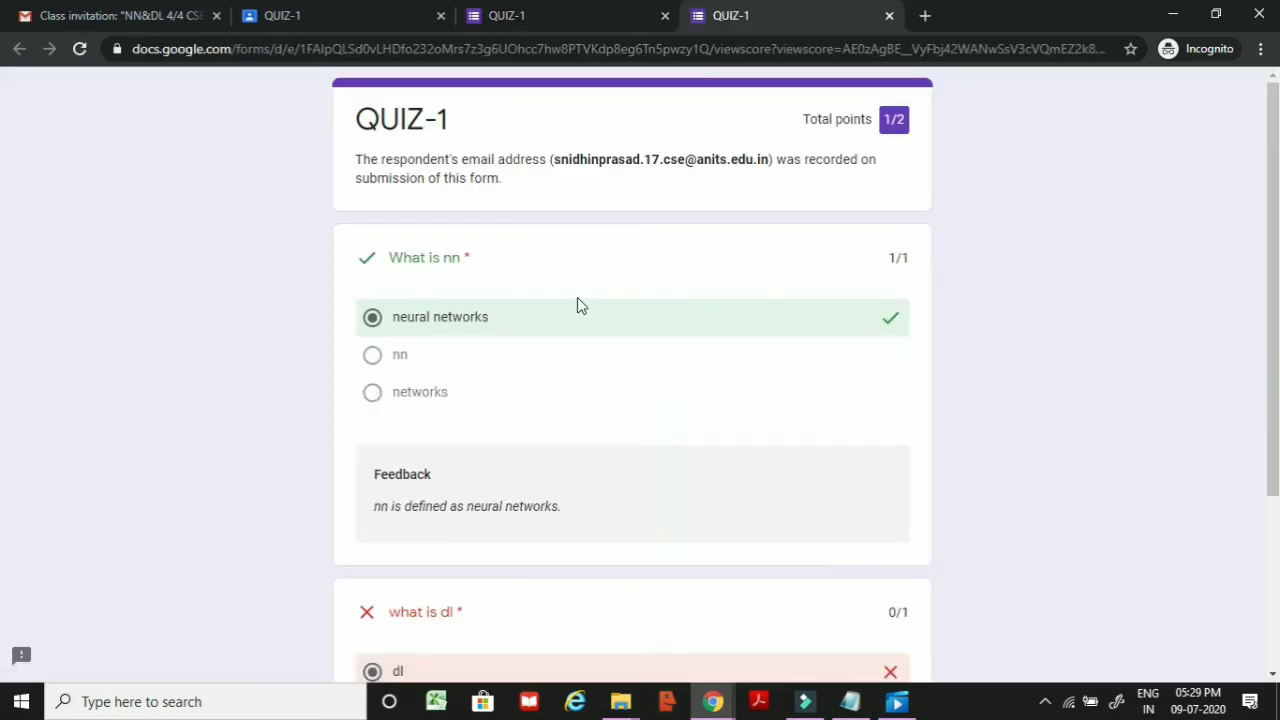
scroll(676, 346, down, 2)
scroll(674, 343, up, 1)
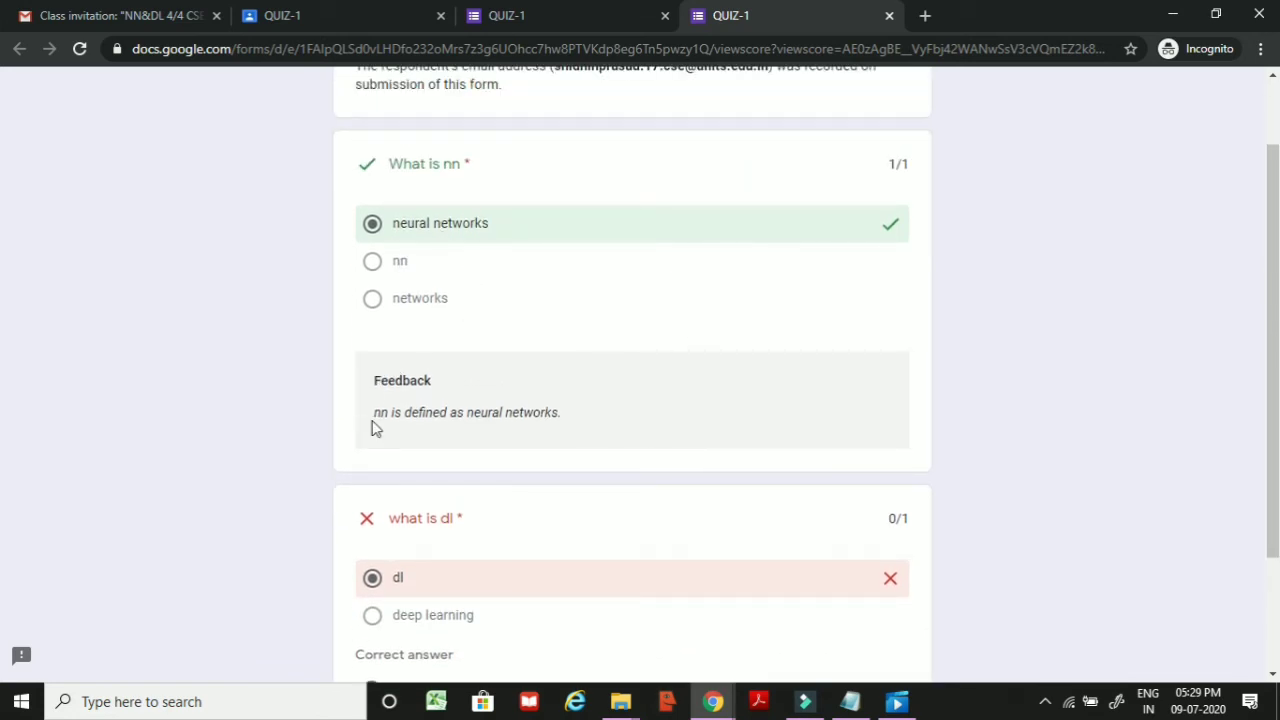
drag(373, 414, 608, 403)
click(612, 404)
scroll(612, 404, down, 2)
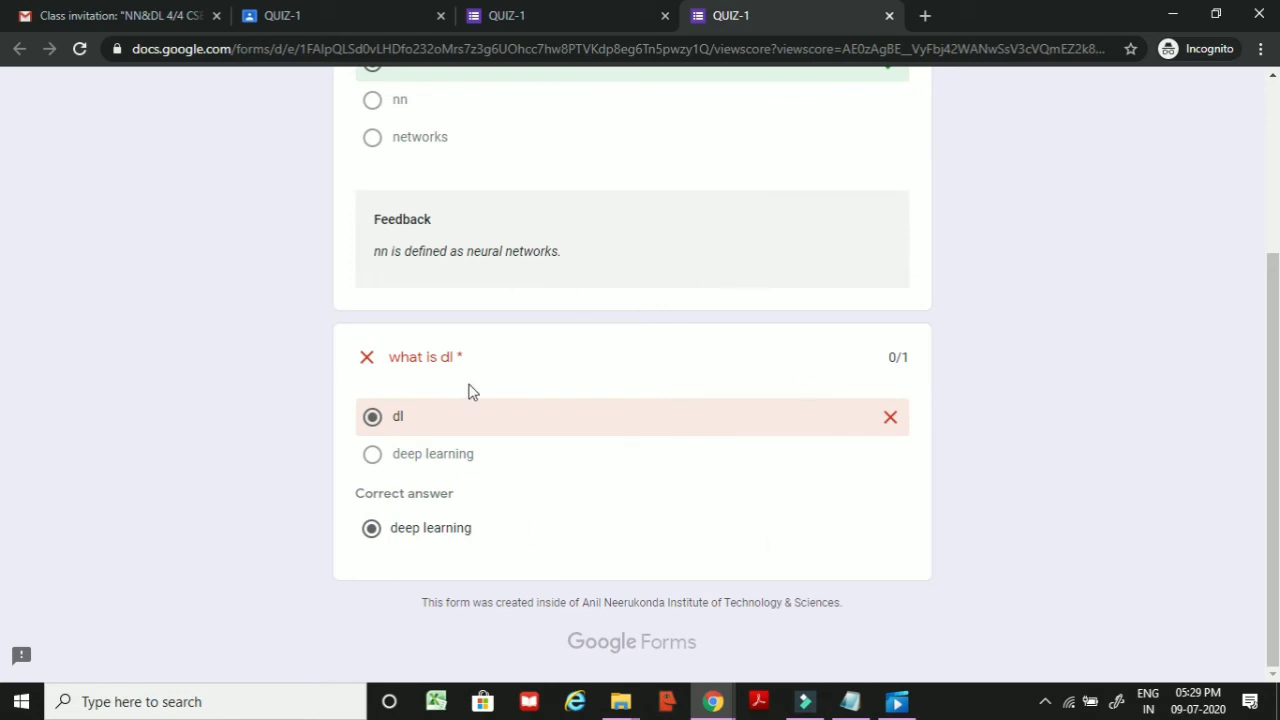
scroll(629, 406, up, 3)
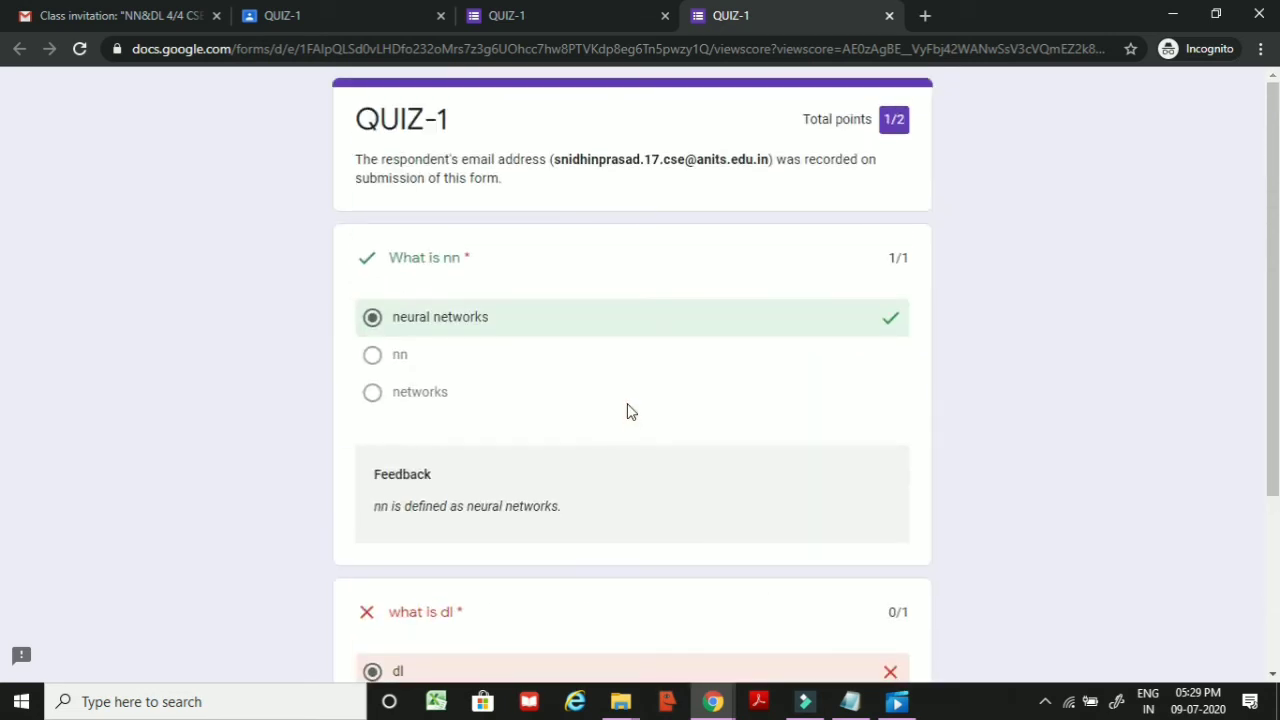
key(alt+Tab)
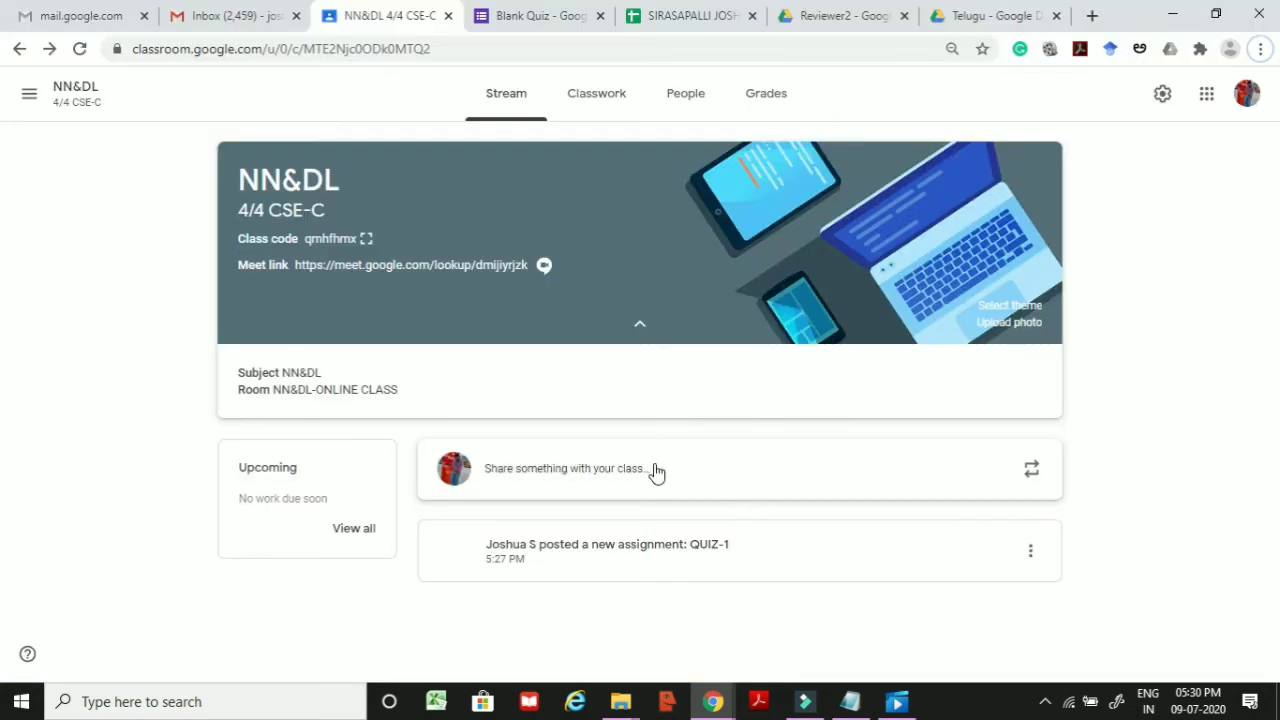
Step: Import the QUIZ-1 form grades into Student work, giving the student a draft grade of 1/2
click(614, 569)
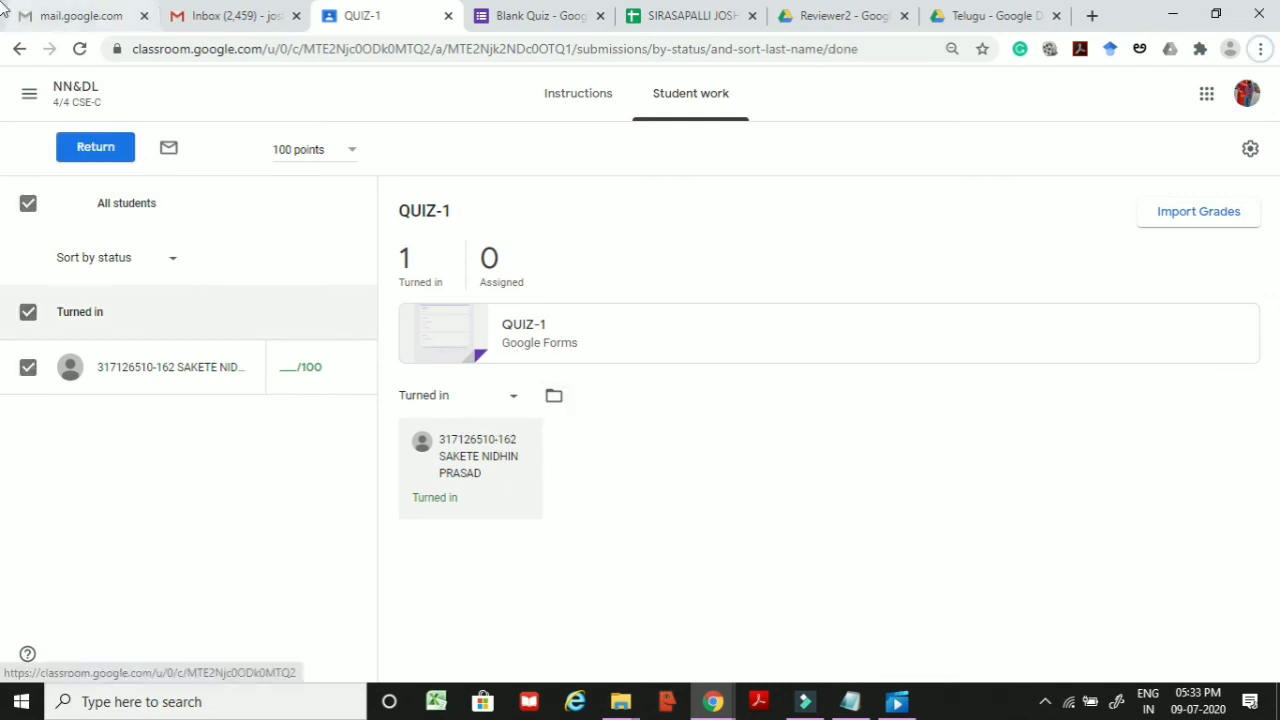
click(1216, 215)
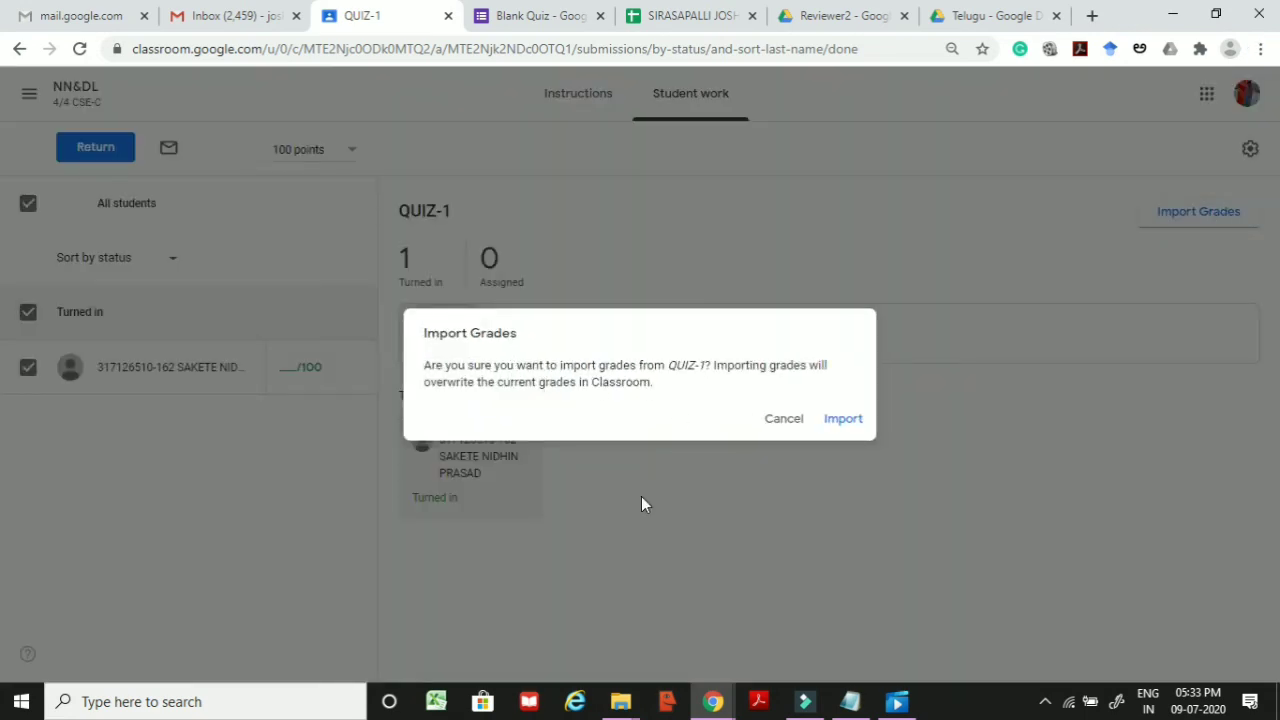
click(836, 420)
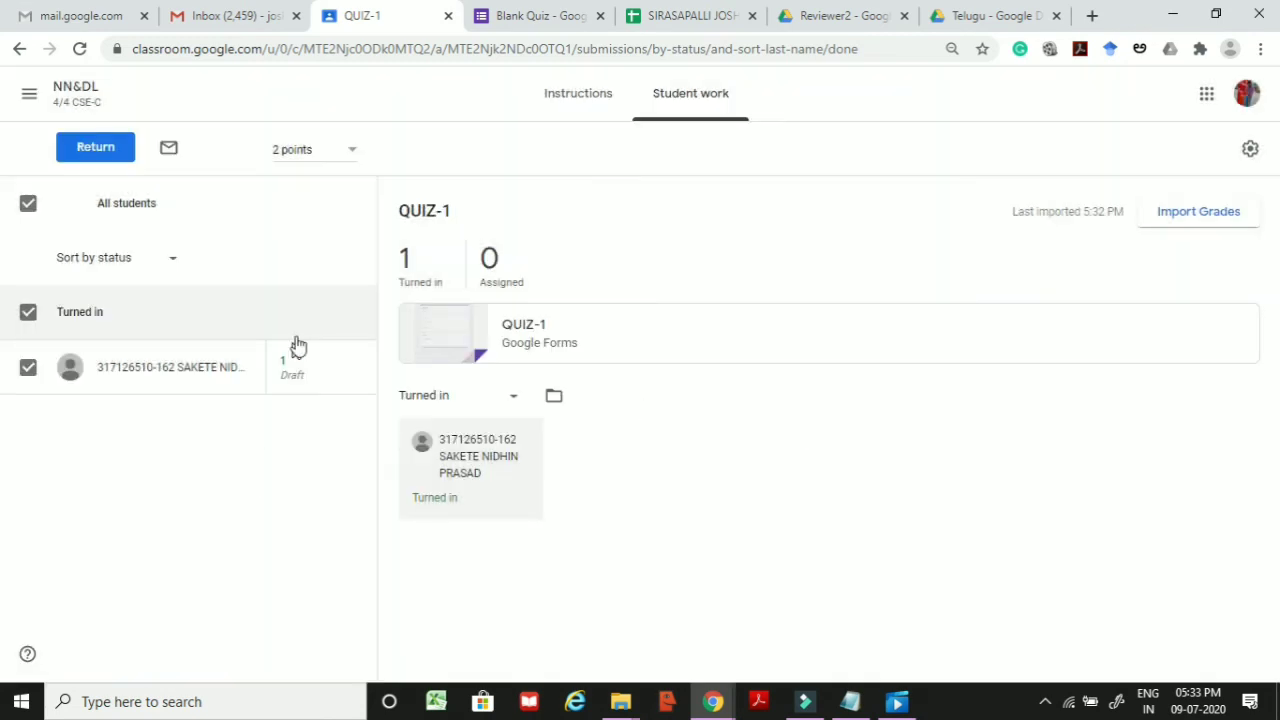
Step: Select the student who turned in QUIZ-1 and return their work graded 1 out of 2
click(30, 204)
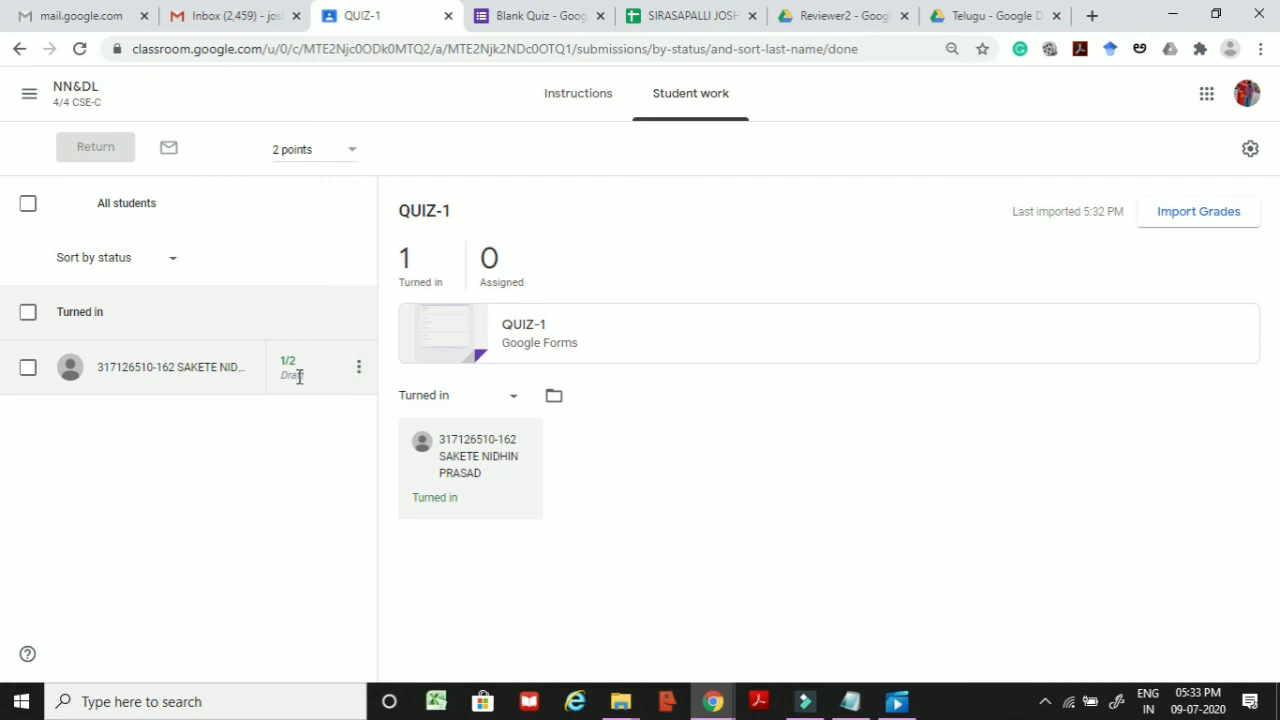
click(994, 570)
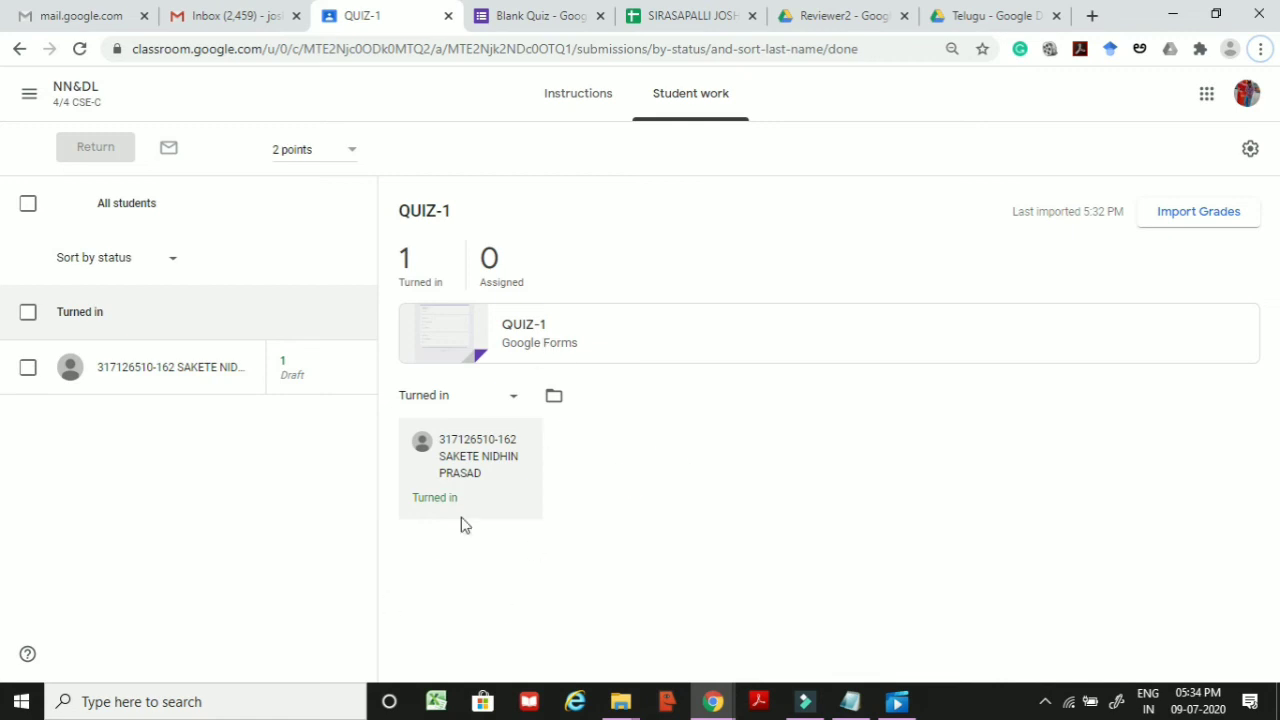
click(31, 207)
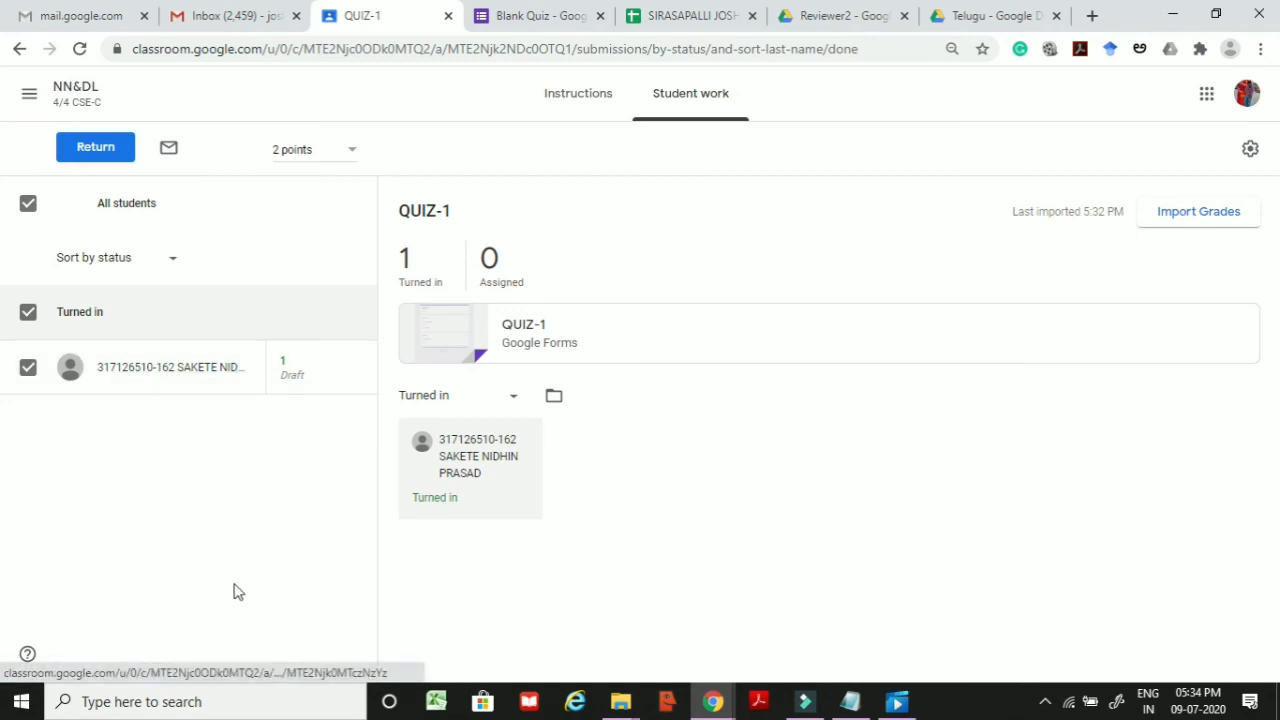
click(106, 152)
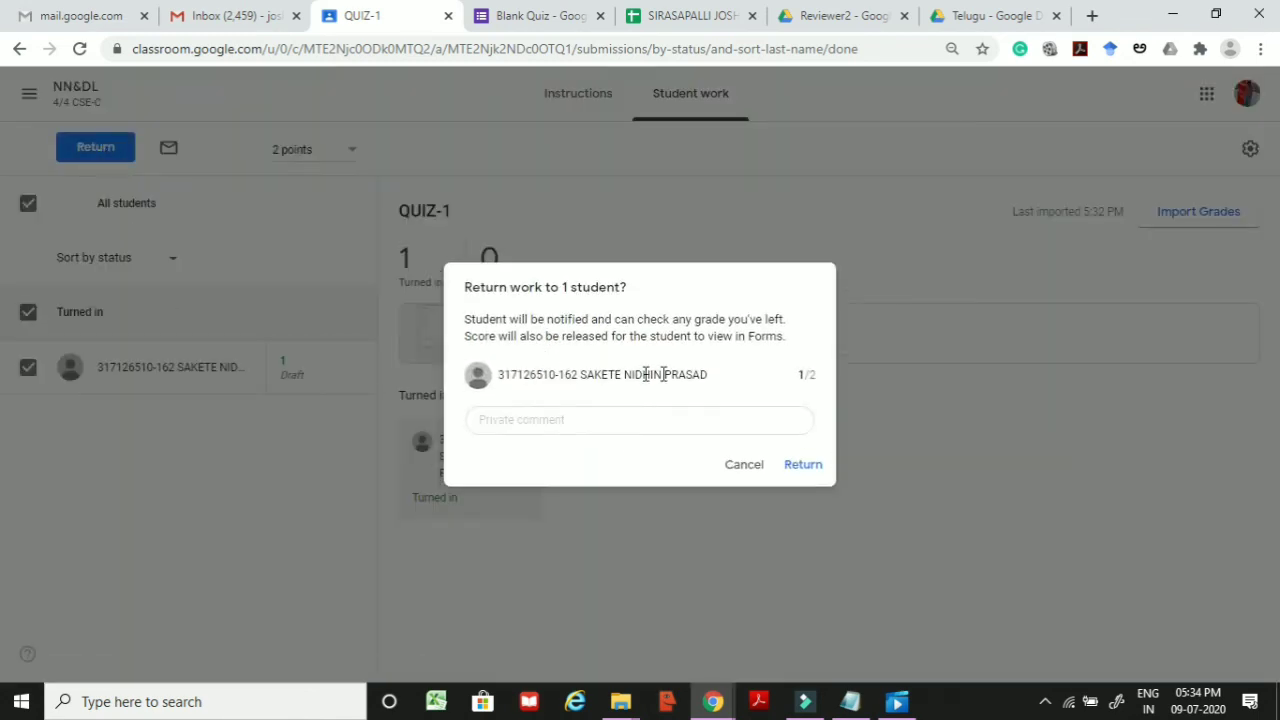
click(648, 420)
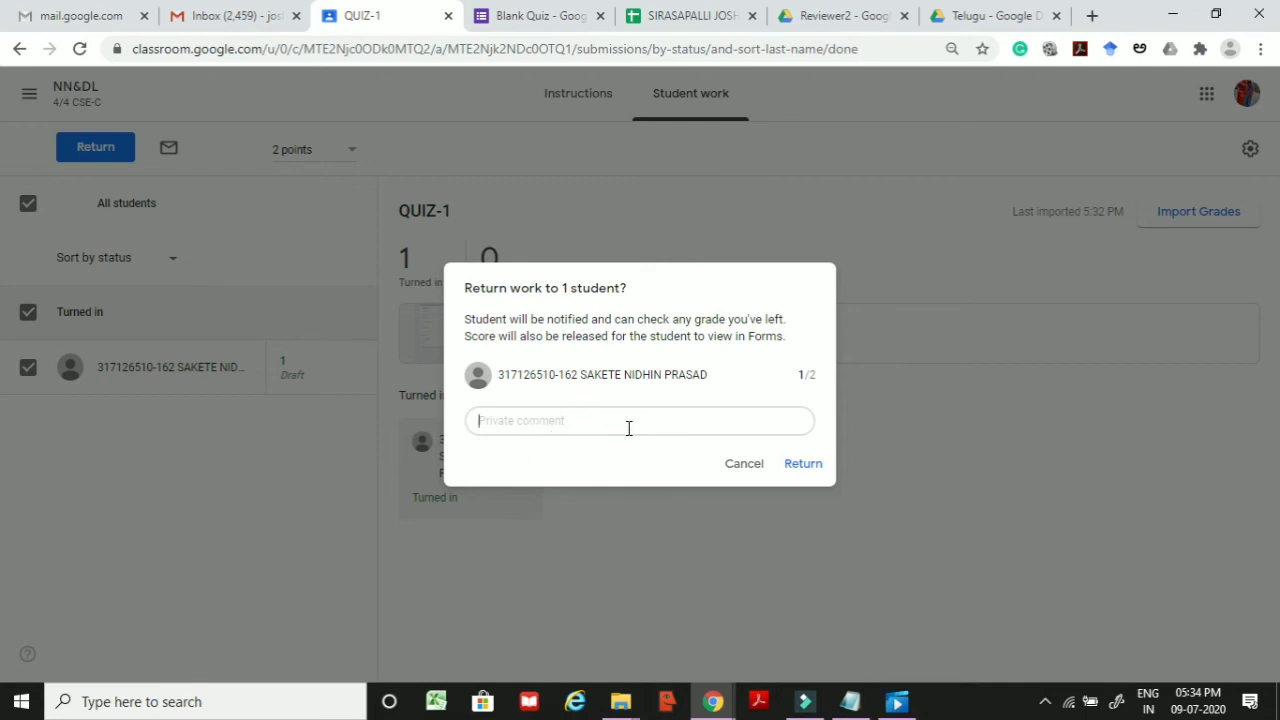
click(797, 466)
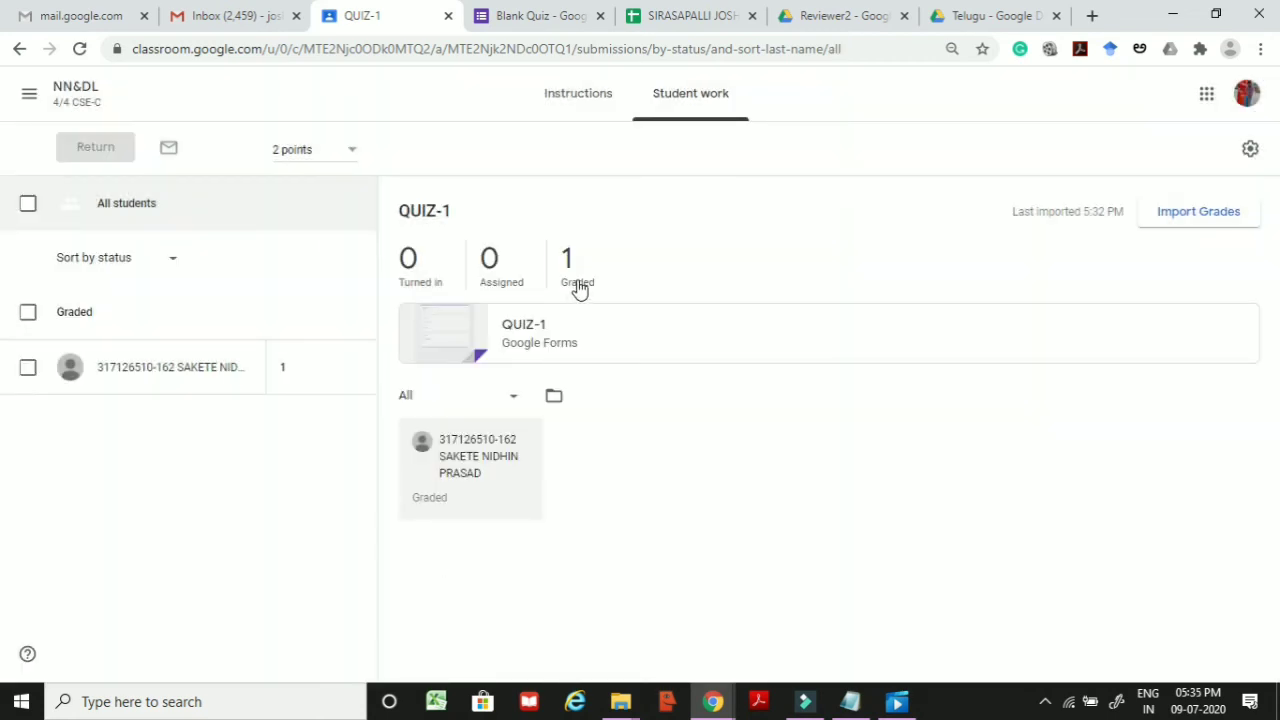
Step: Filter to graded work, confirm the Grades tab shows QUIZ-1 scored 1/2, then go back to the stream
click(579, 287)
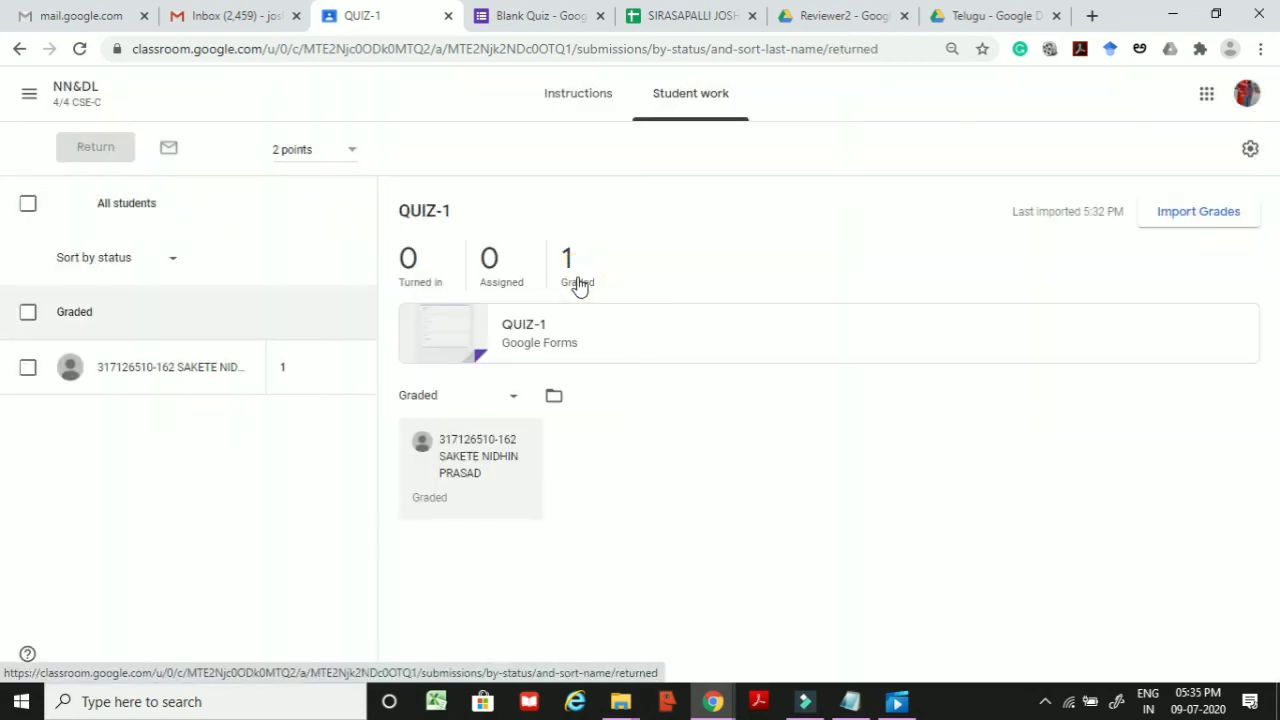
click(580, 284)
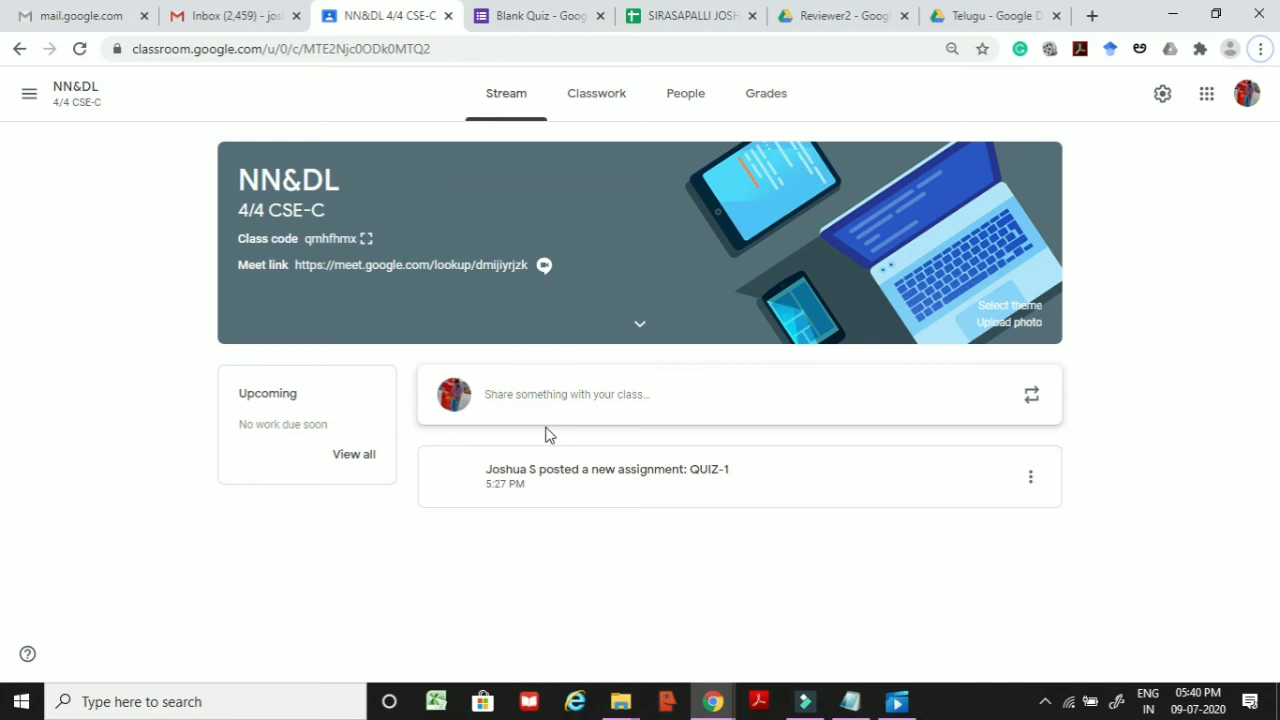
click(772, 103)
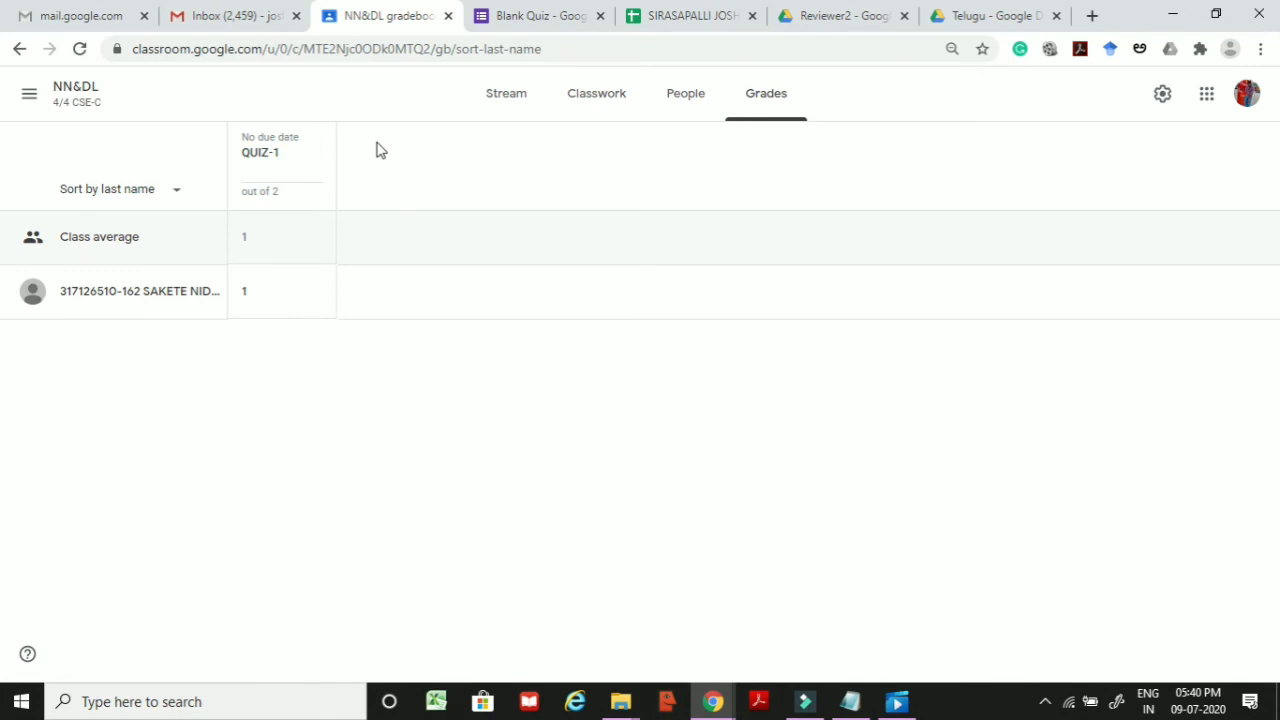
triple_click(477, 200)
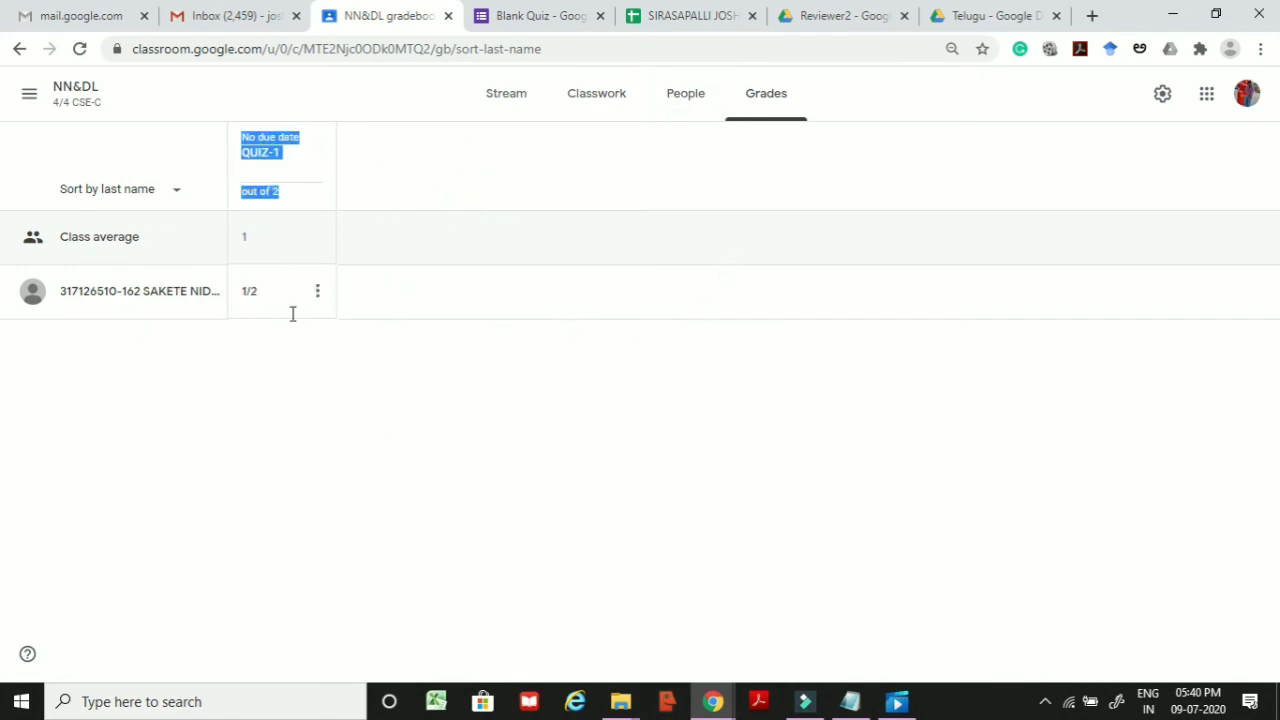
click(210, 465)
key(alt+Left)
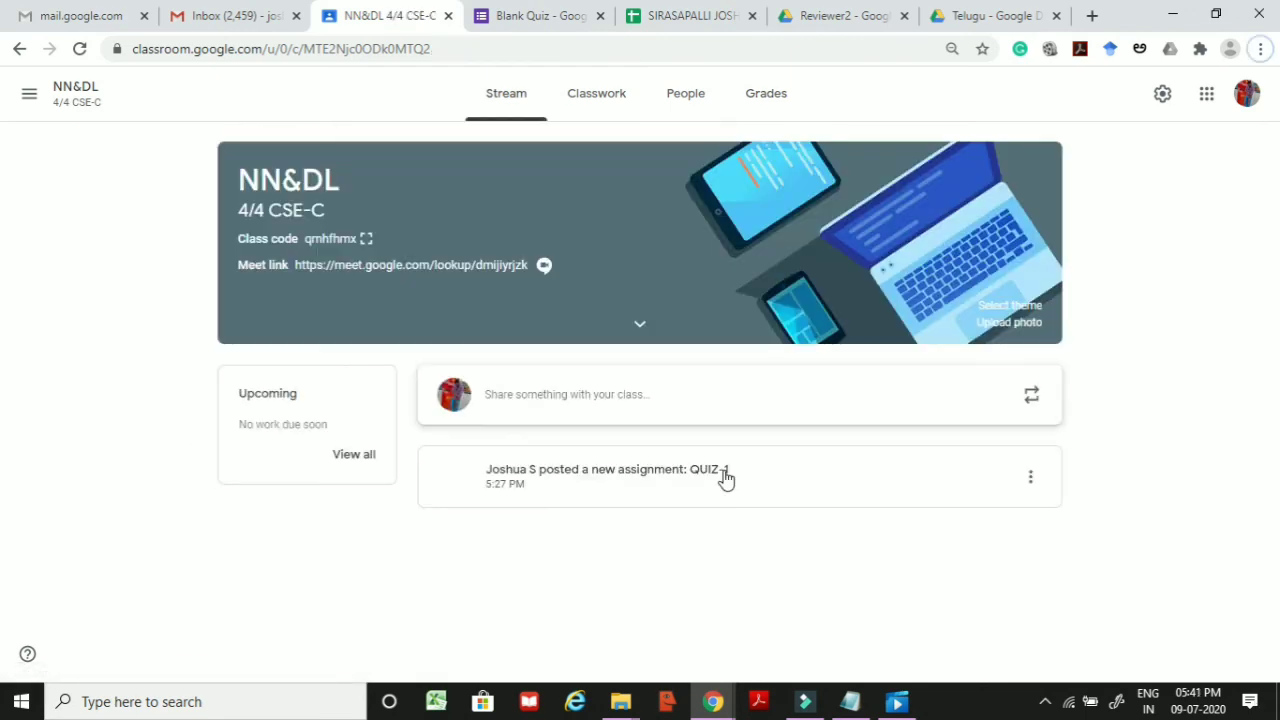
Step: Open the Blank Quiz's Responses summary and scroll through the QUIZ-1 results
click(541, 17)
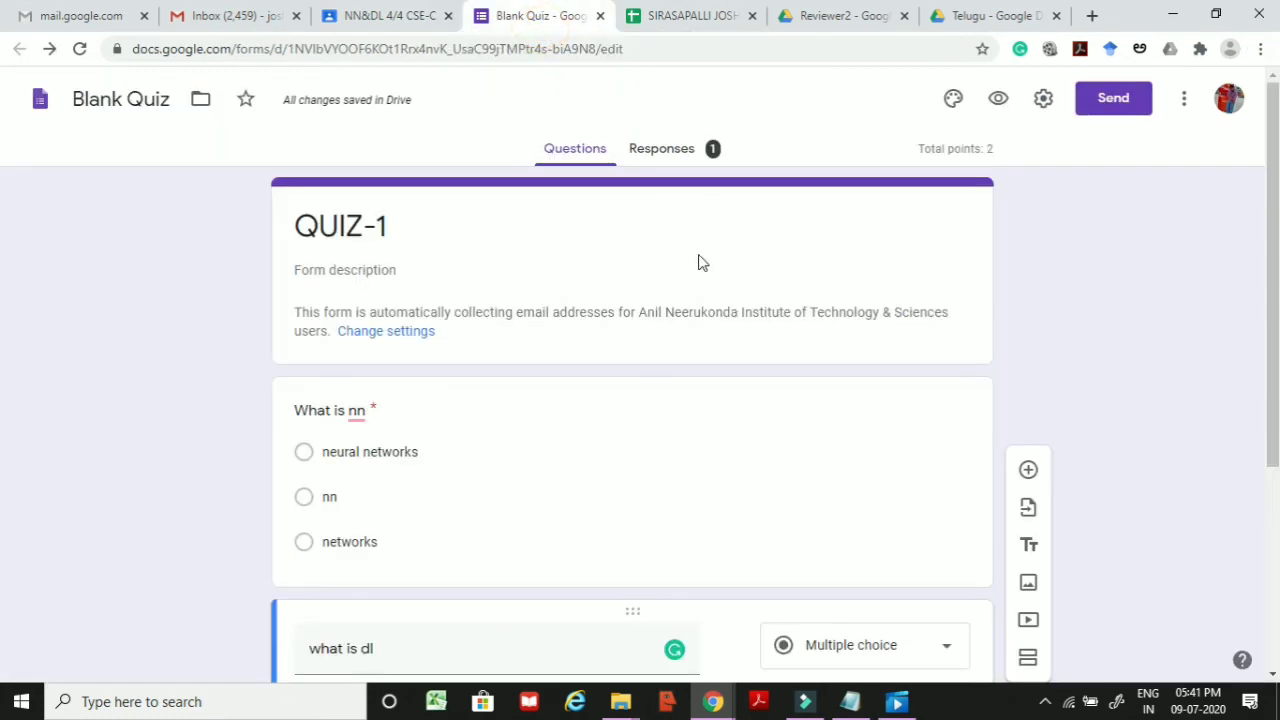
click(667, 162)
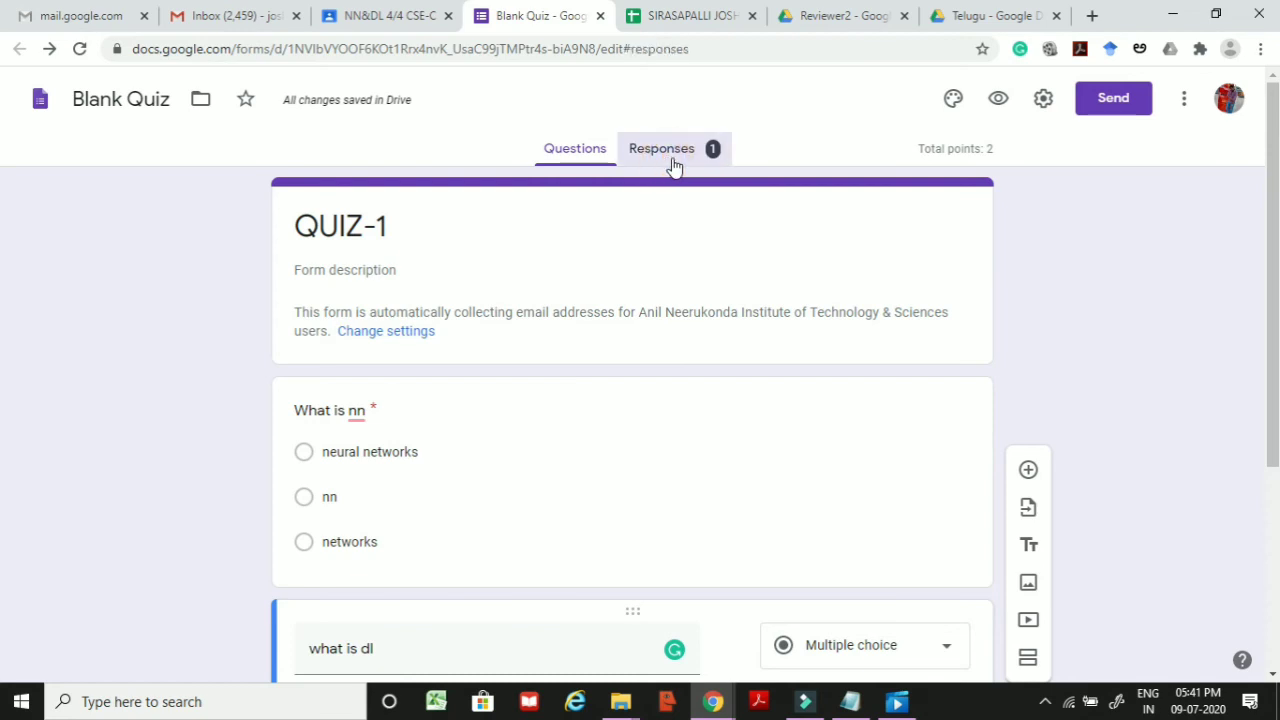
scroll(640, 418, down, 3)
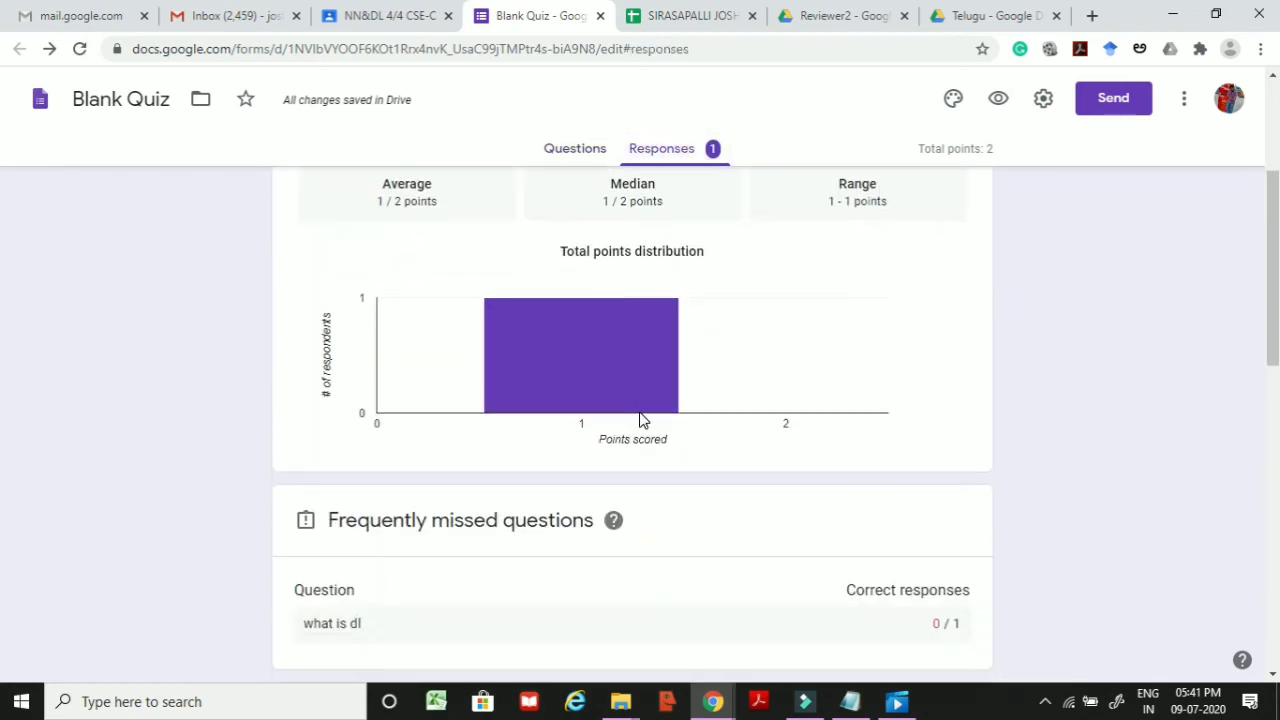
scroll(640, 418, up, 1)
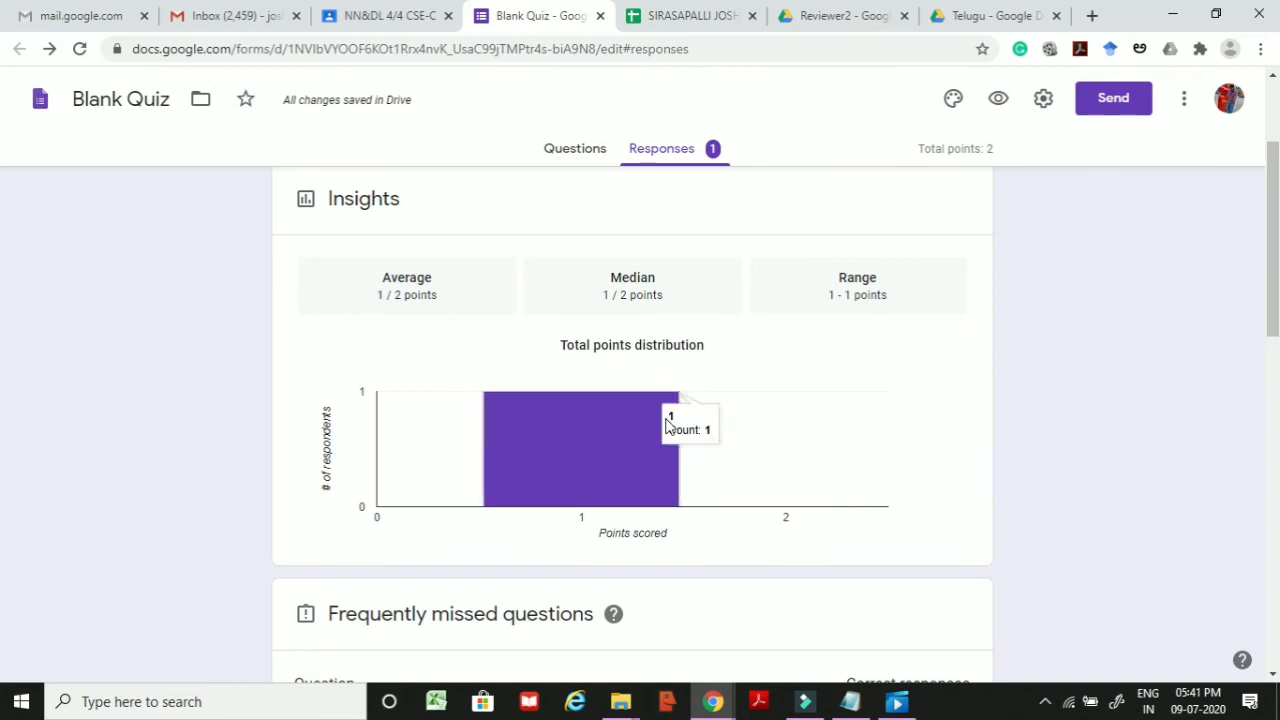
scroll(711, 368, down, 5)
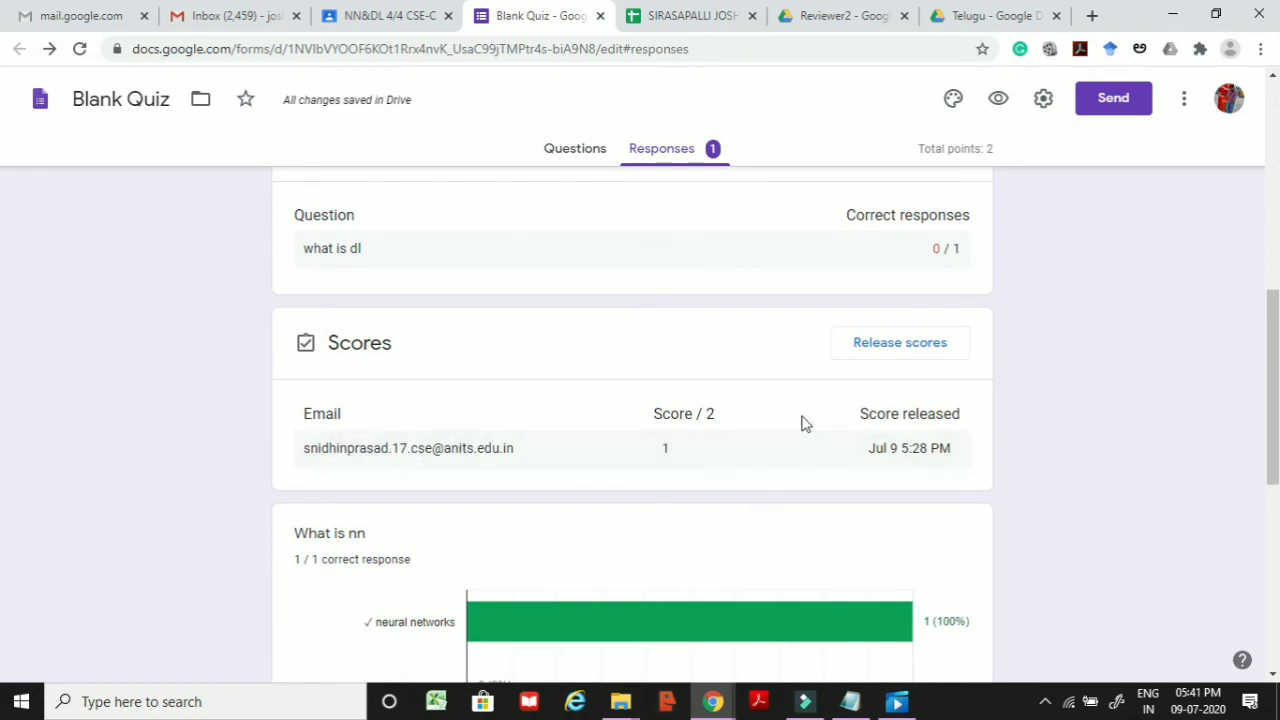
scroll(810, 405, down, 1)
scroll(790, 407, down, 2)
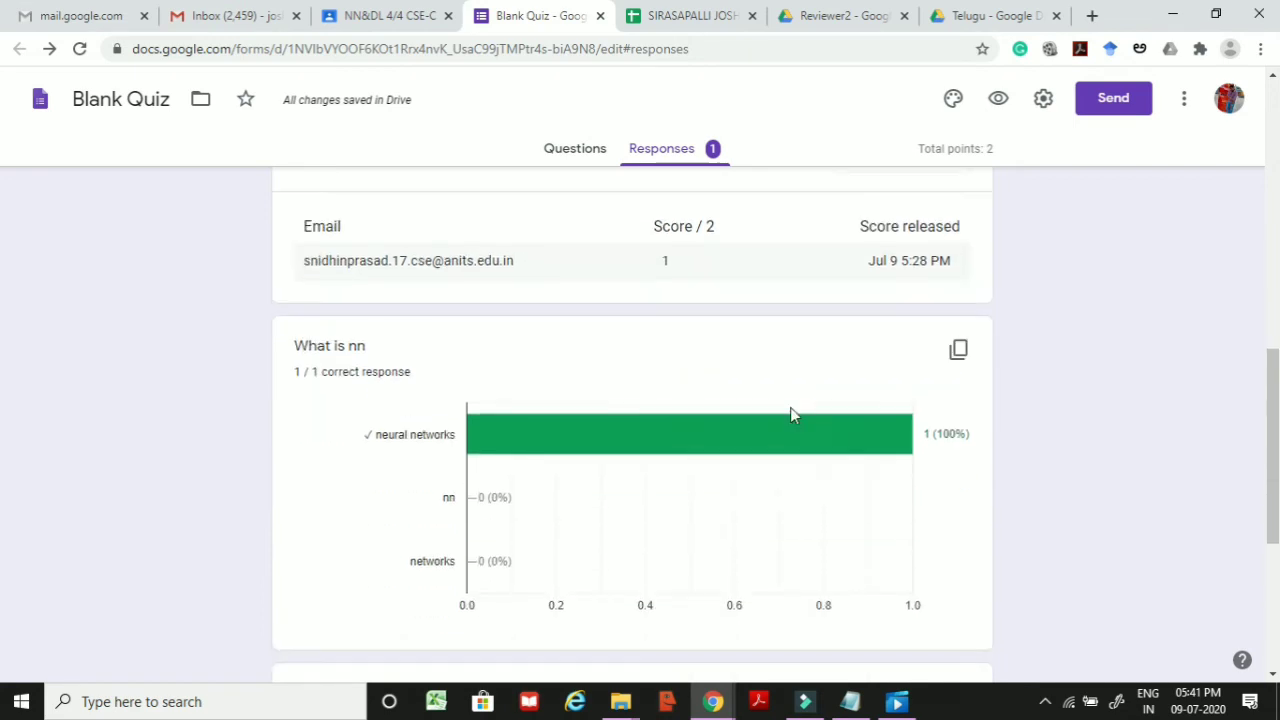
Step: Switch off Accepting responses so the quiz takes no further submissions
mouse_move(617, 457)
scroll(800, 370, up, 4)
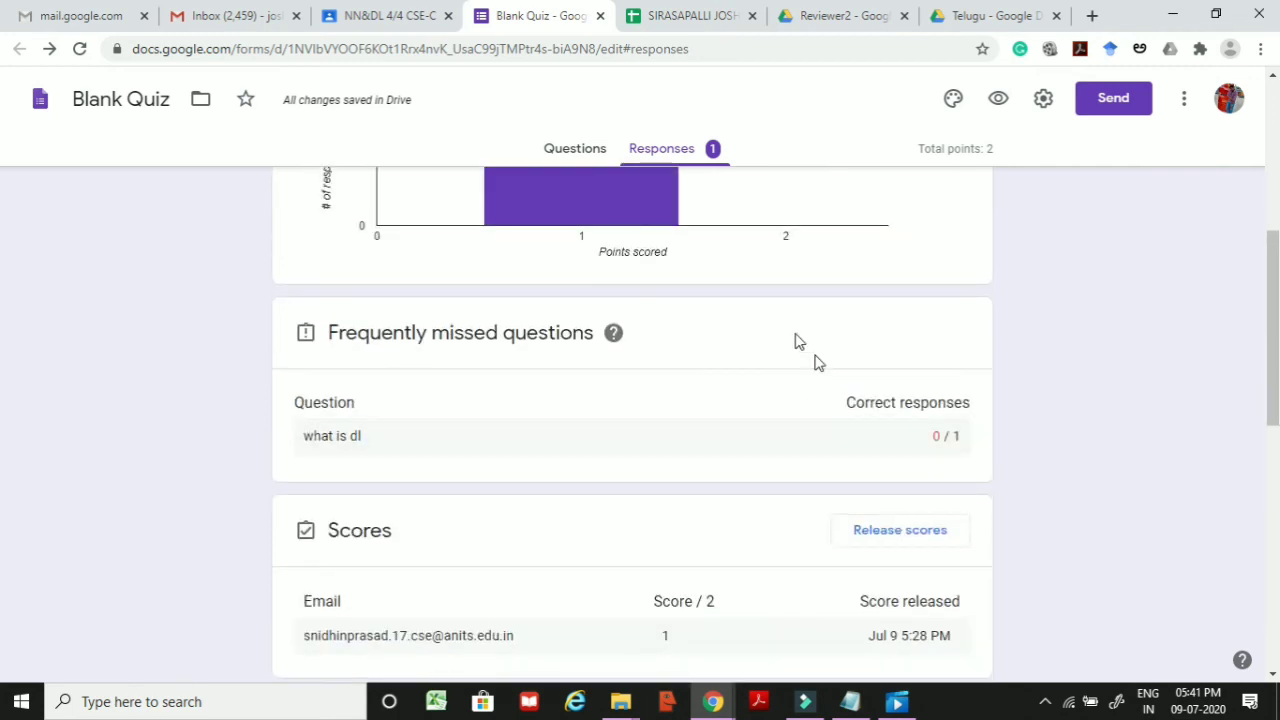
scroll(792, 437, up, 2)
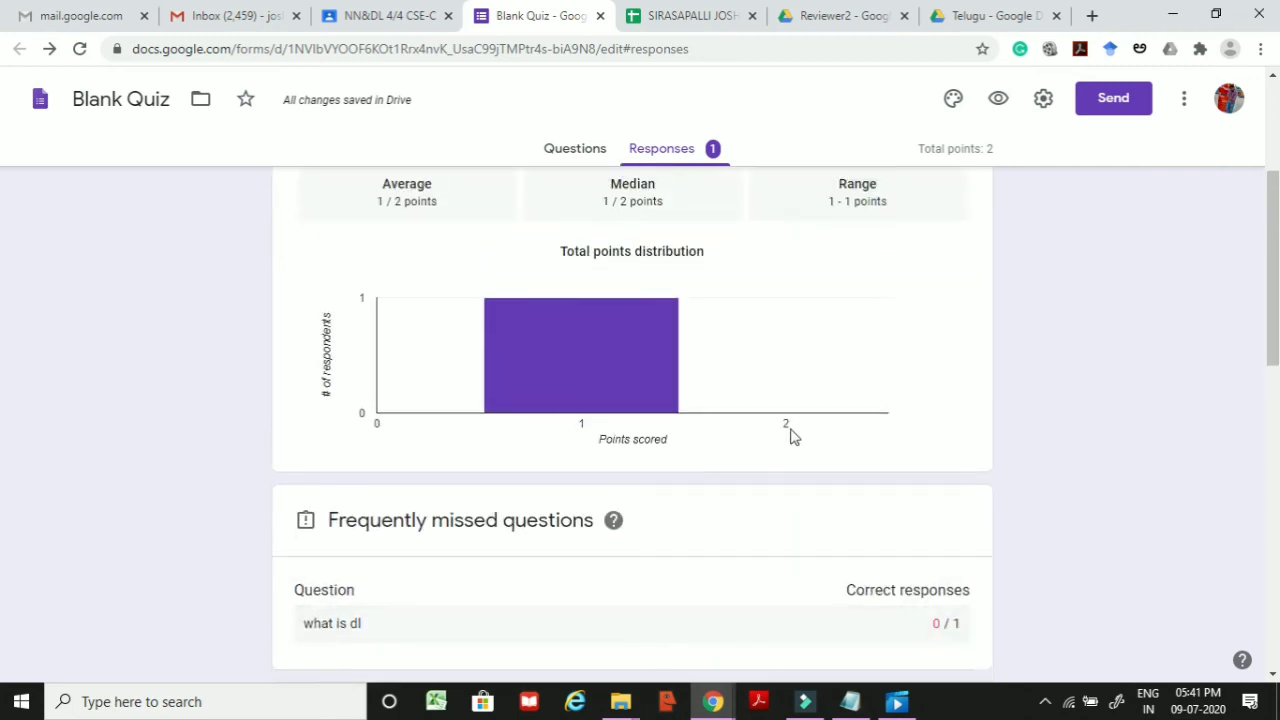
scroll(790, 436, up, 3)
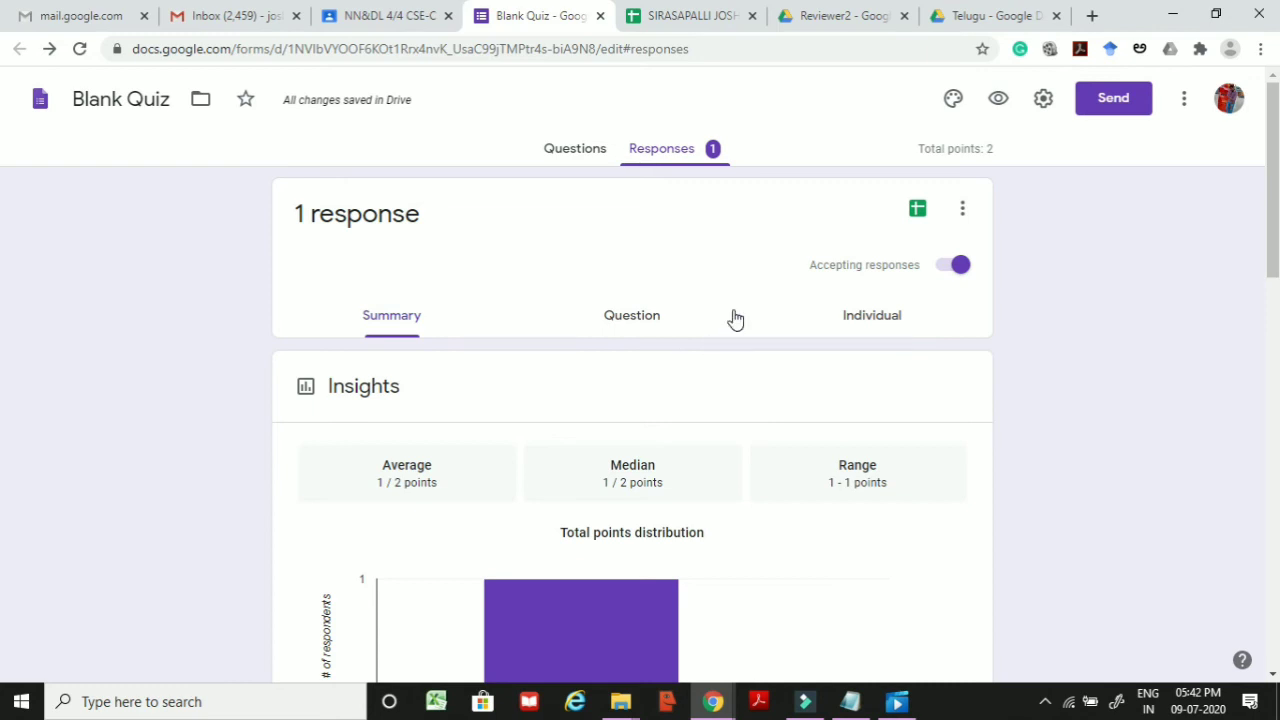
click(942, 272)
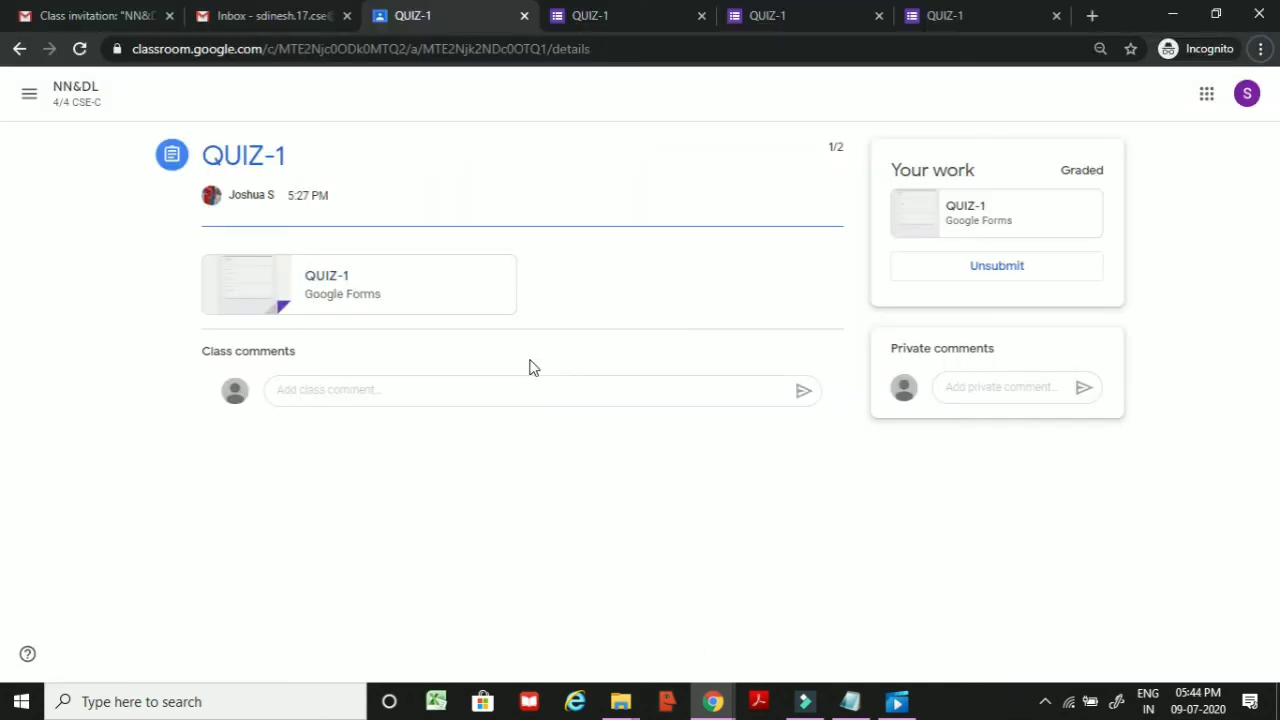
Step: In the student's window, open the graded QUIZ-1 Google Forms attachment
click(349, 280)
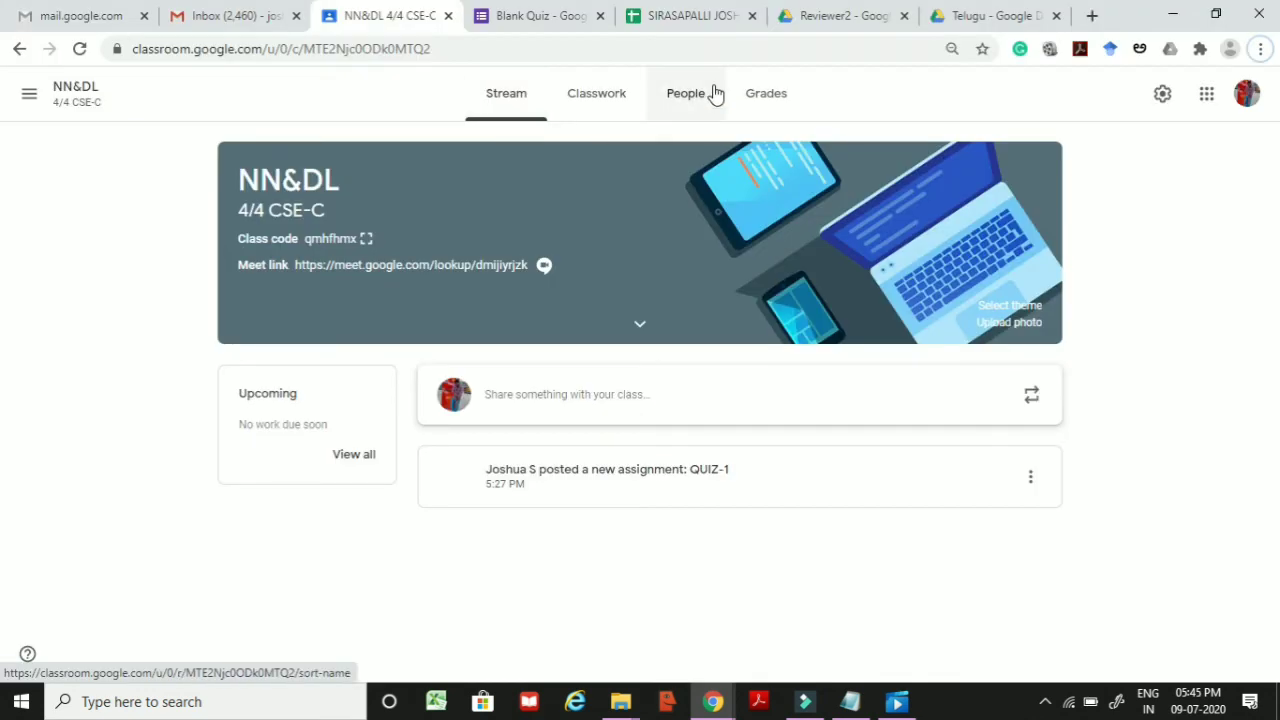
Step: Check the People list (one student, one invitee), cancel the invite dialog, then switch to the student's Gmail
click(693, 115)
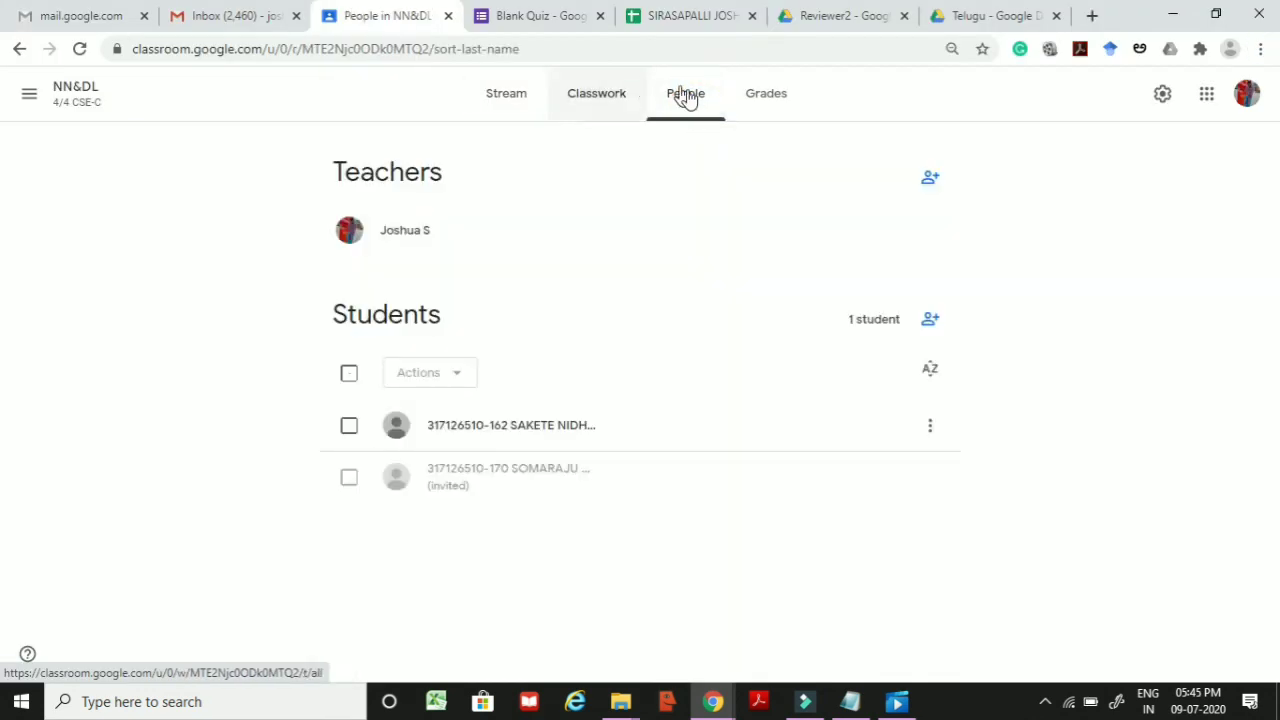
click(930, 319)
click(745, 558)
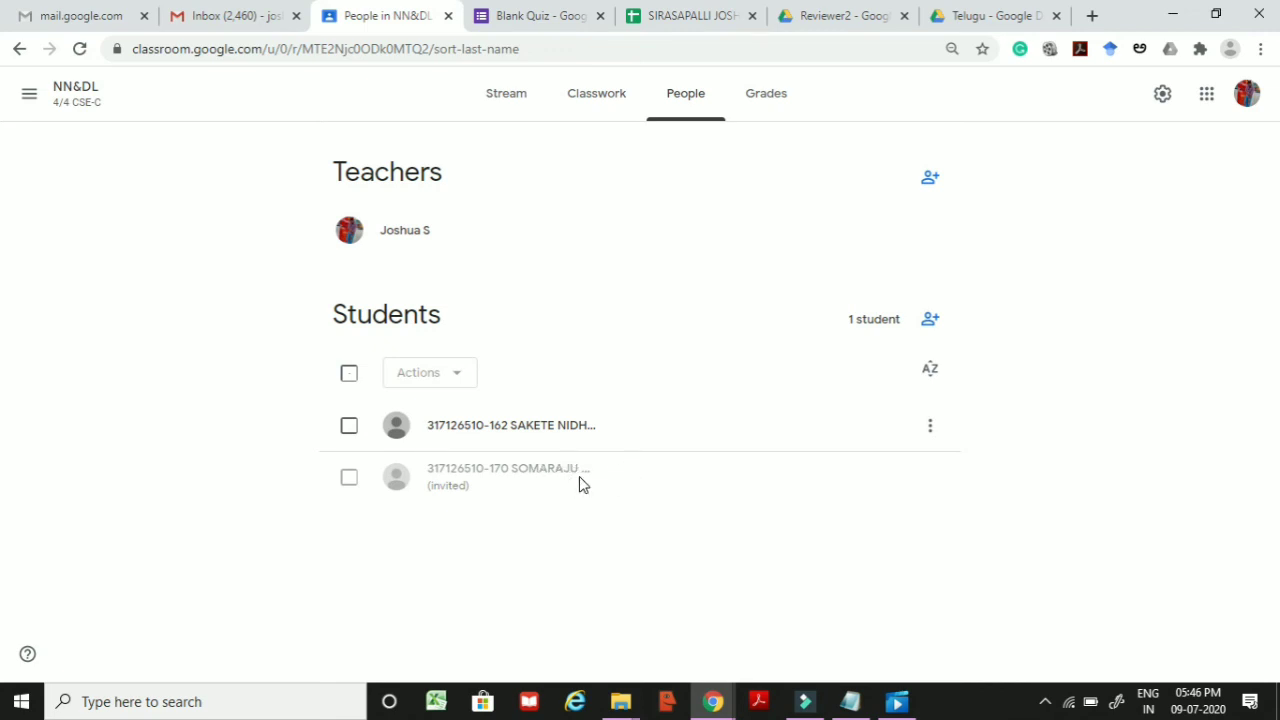
key(alt+Tab)
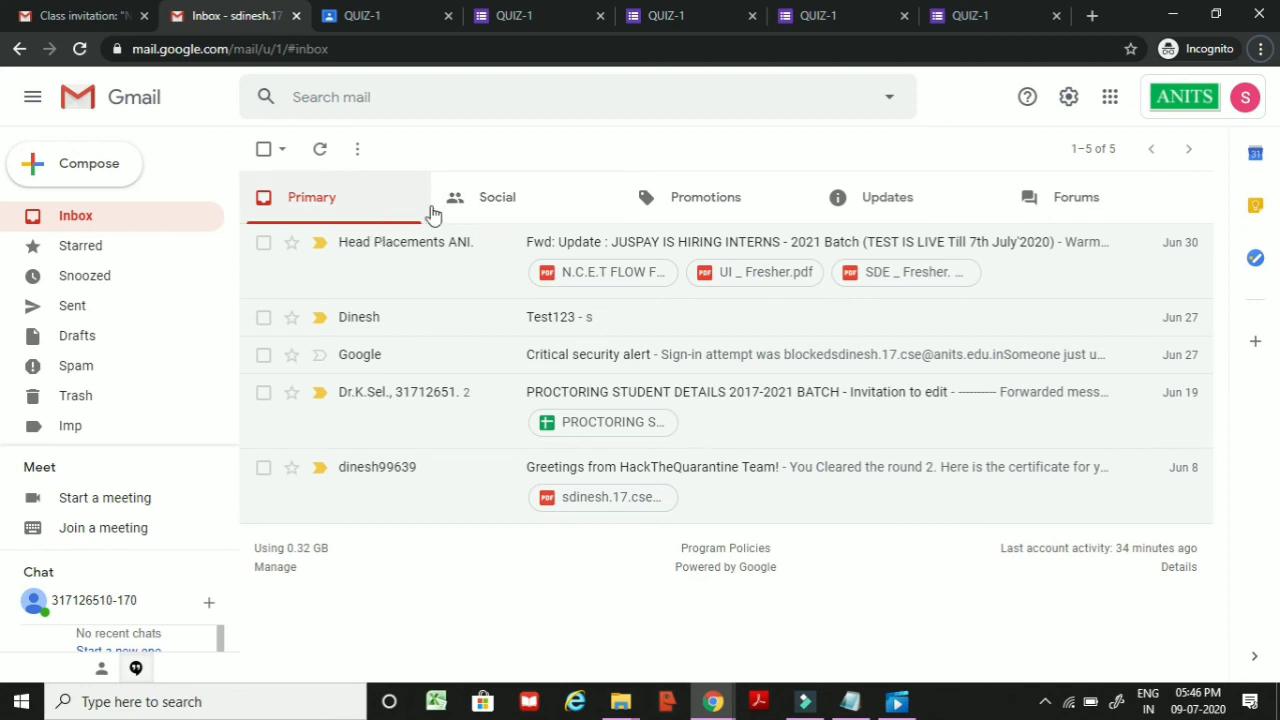
Step: Open the NN&DL class invitation email under Updates and follow its JOIN link
click(850, 202)
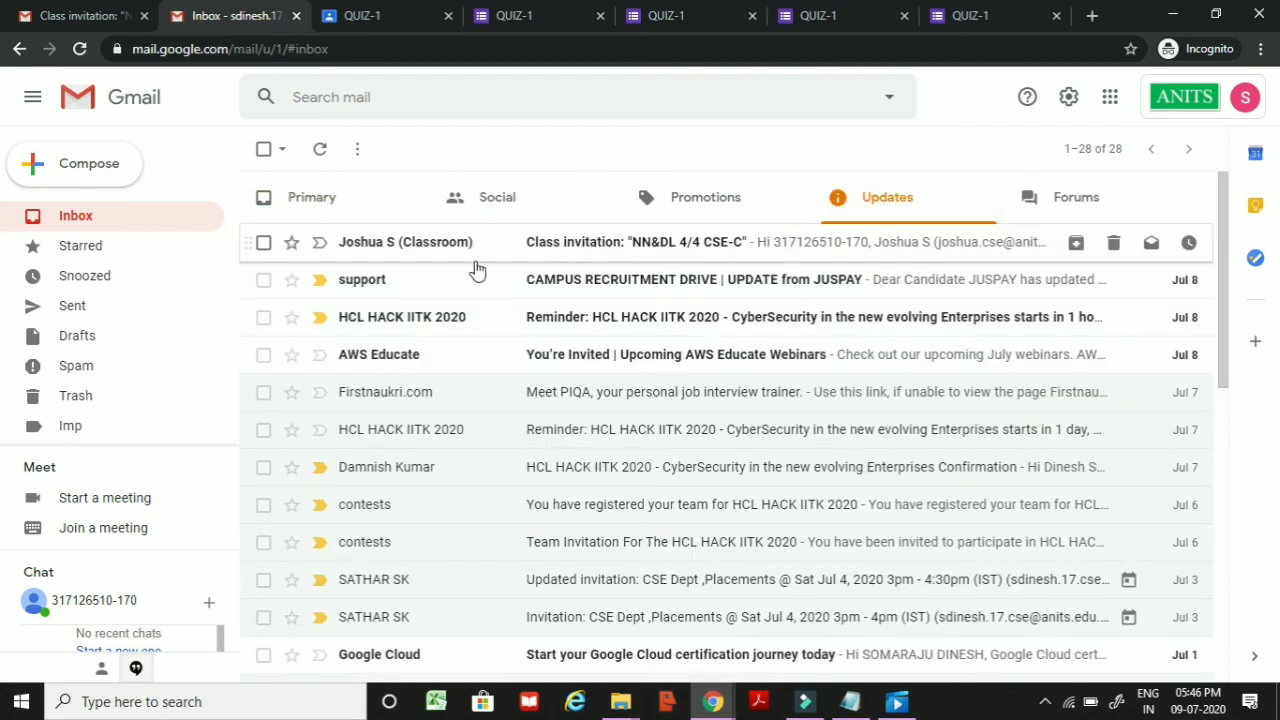
click(610, 249)
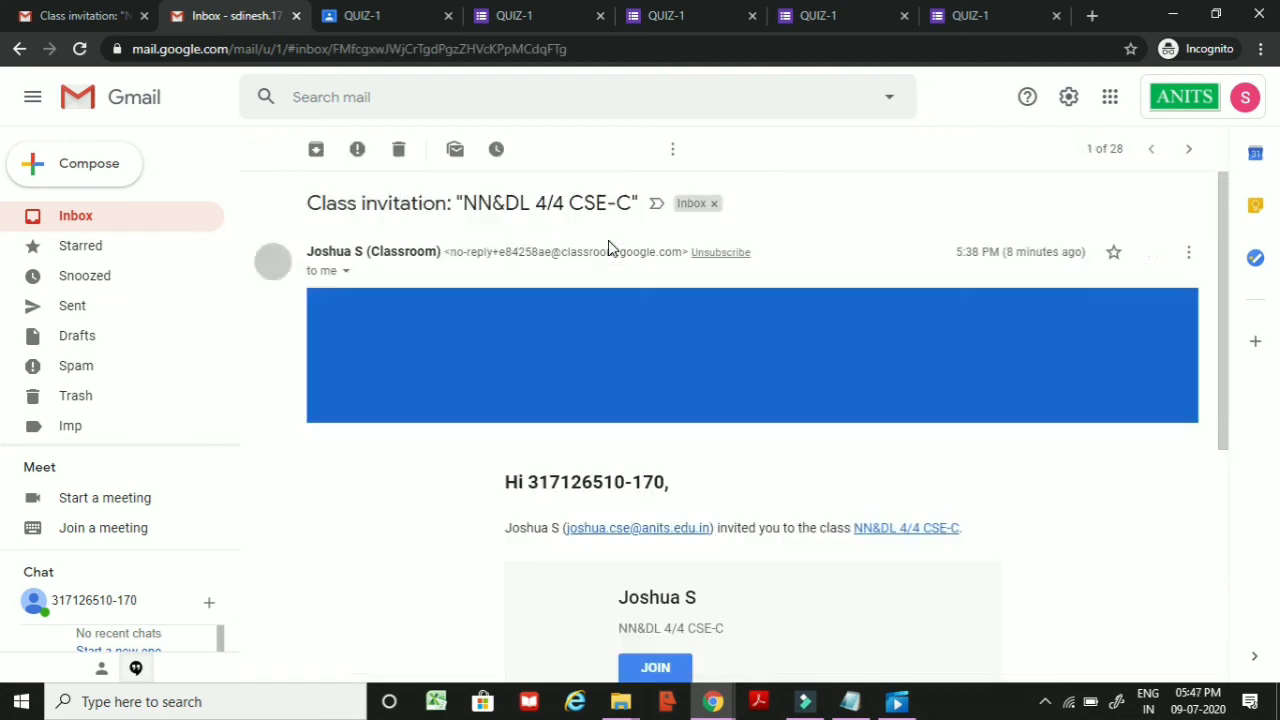
scroll(630, 466, down, 1)
scroll(640, 480, down, 1)
click(650, 490)
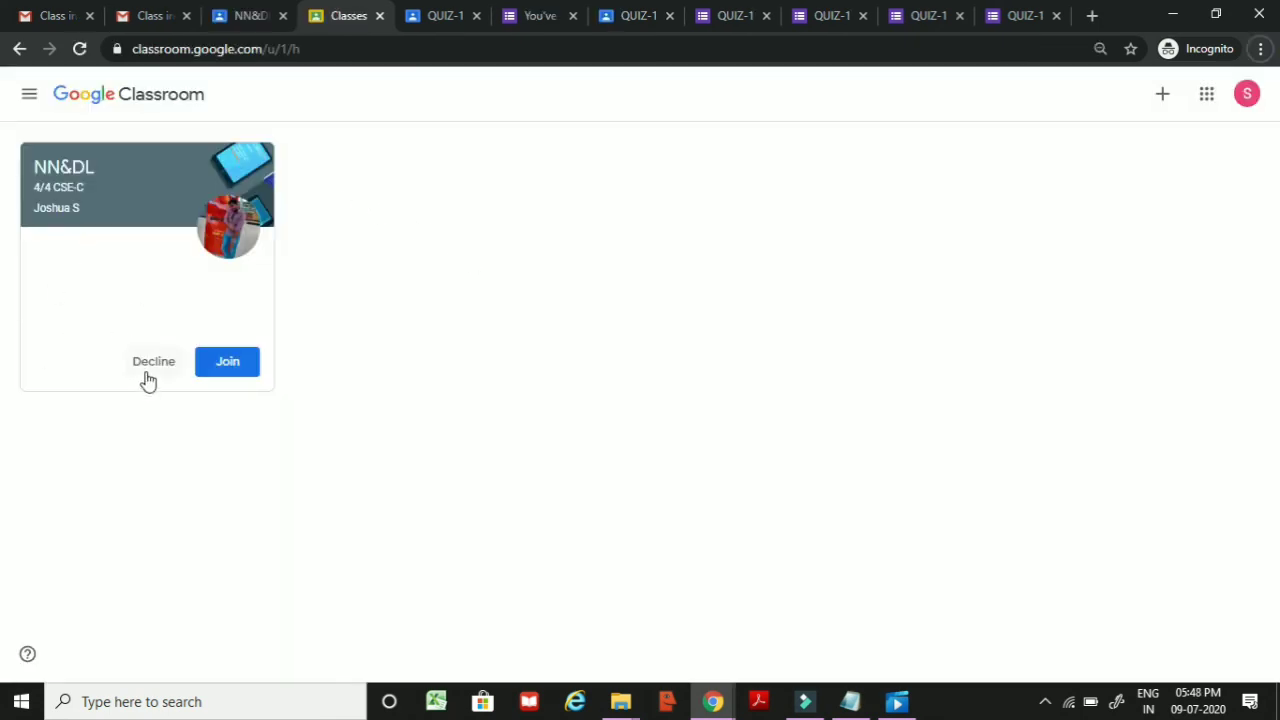
Step: Join NN&DL 4/4 CSE-C as the student and open the QUIZ-1 assignment's attached form
click(228, 366)
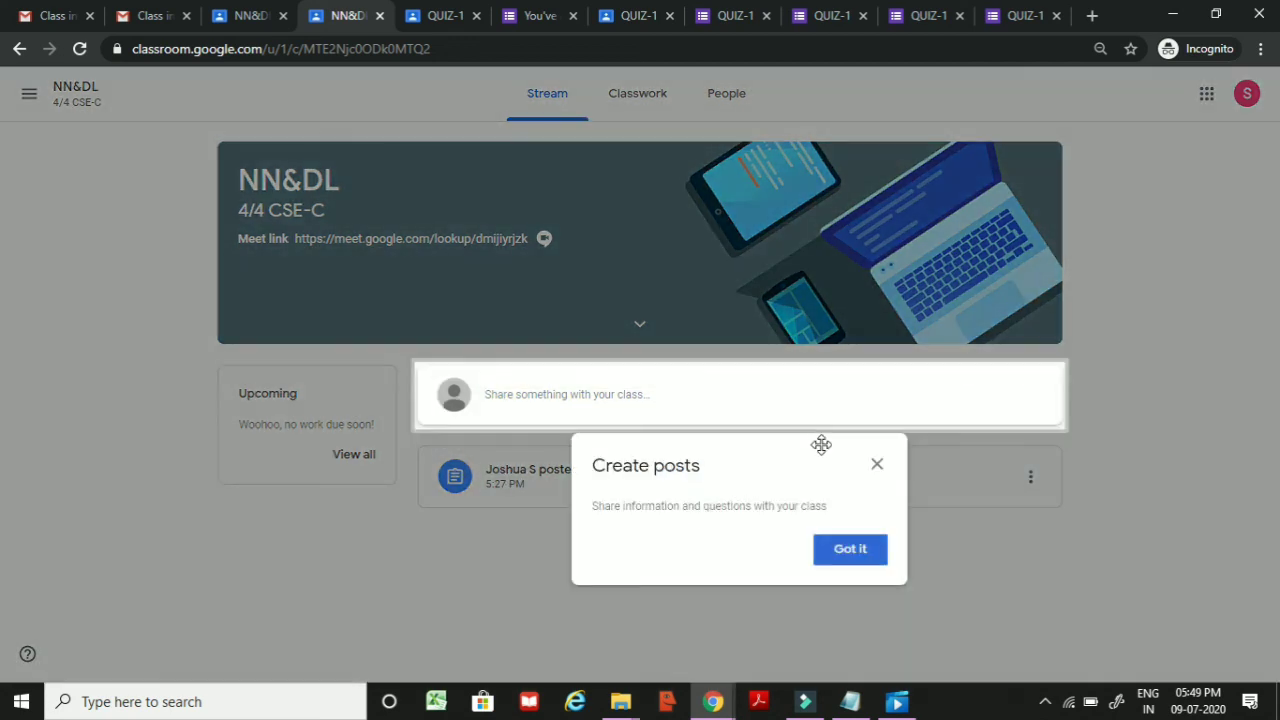
click(879, 465)
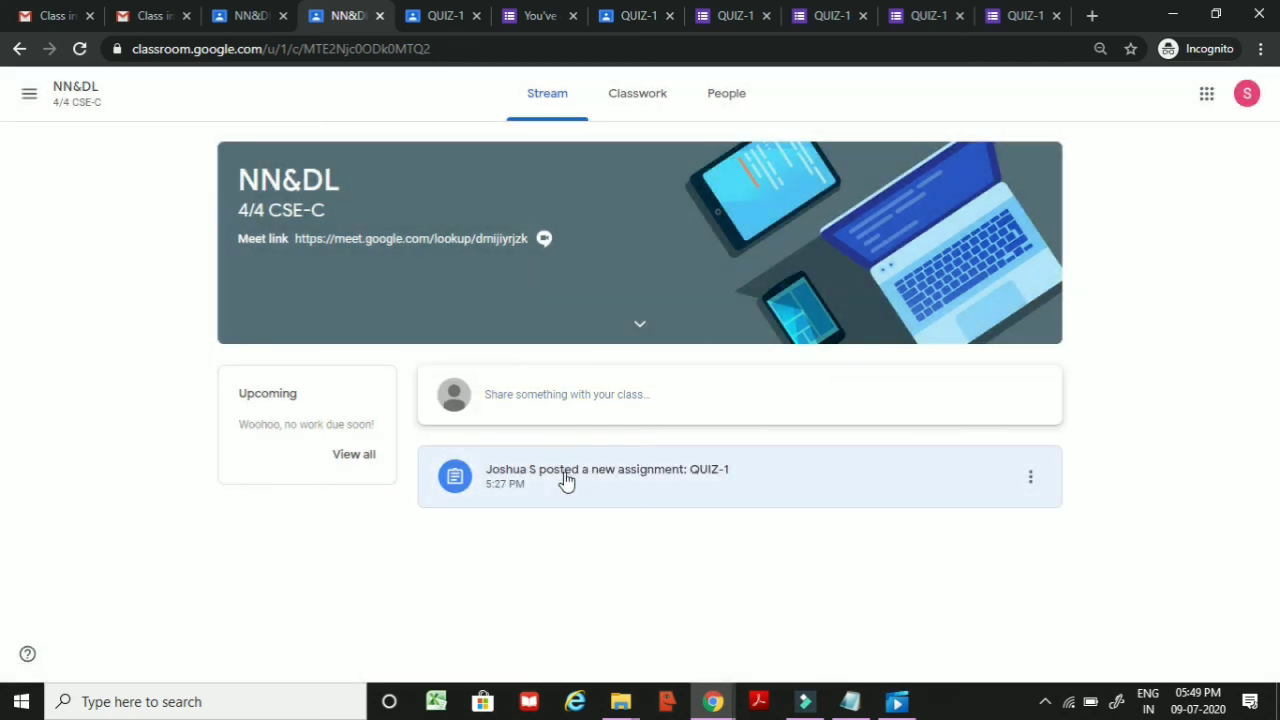
click(563, 479)
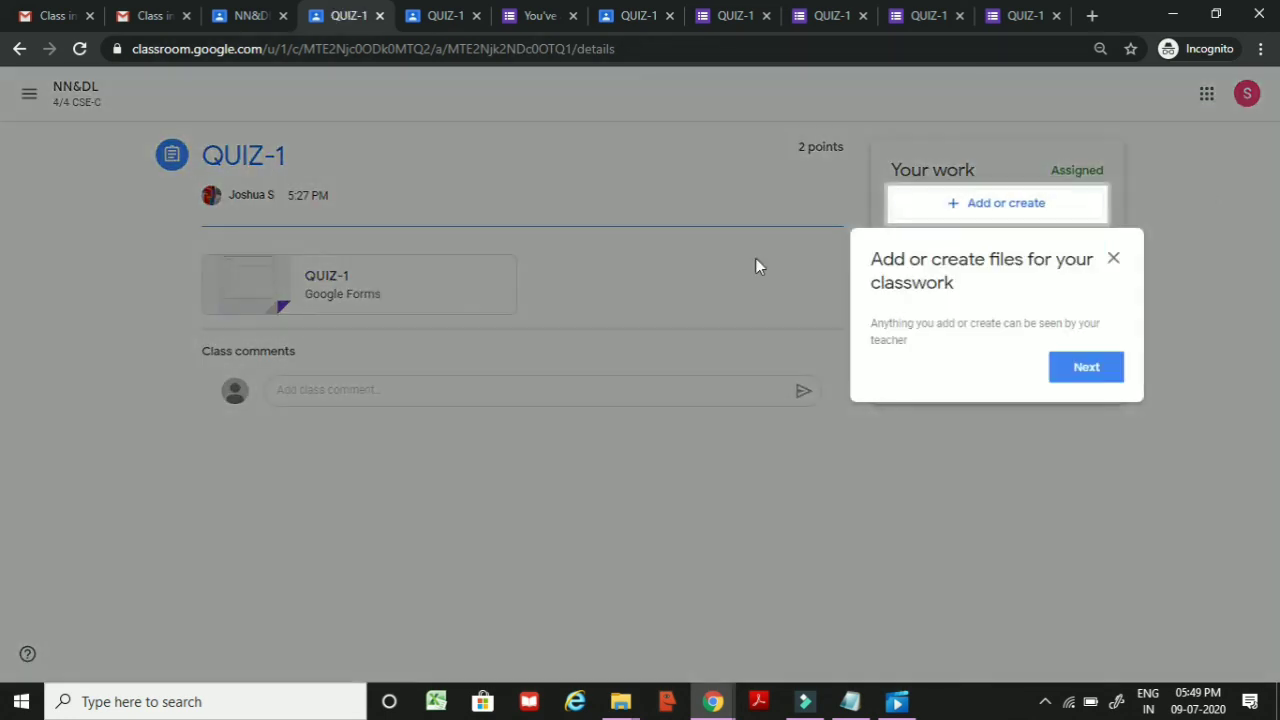
click(1112, 259)
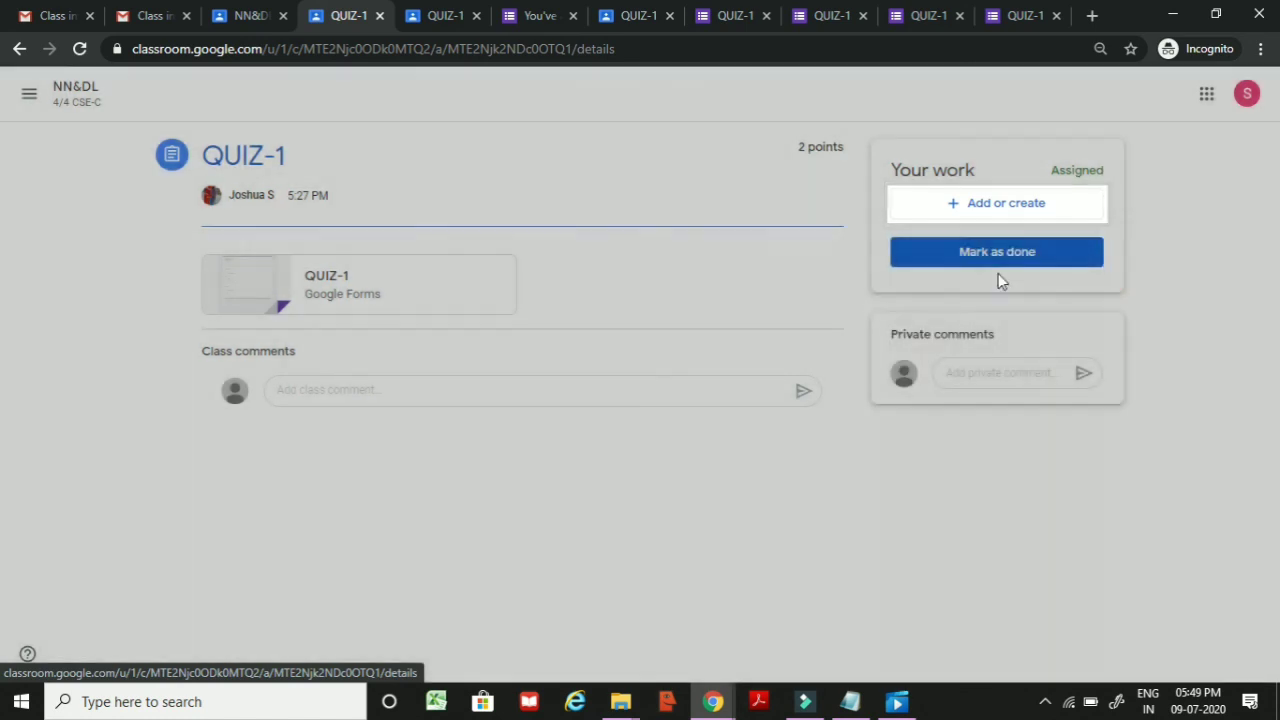
click(415, 299)
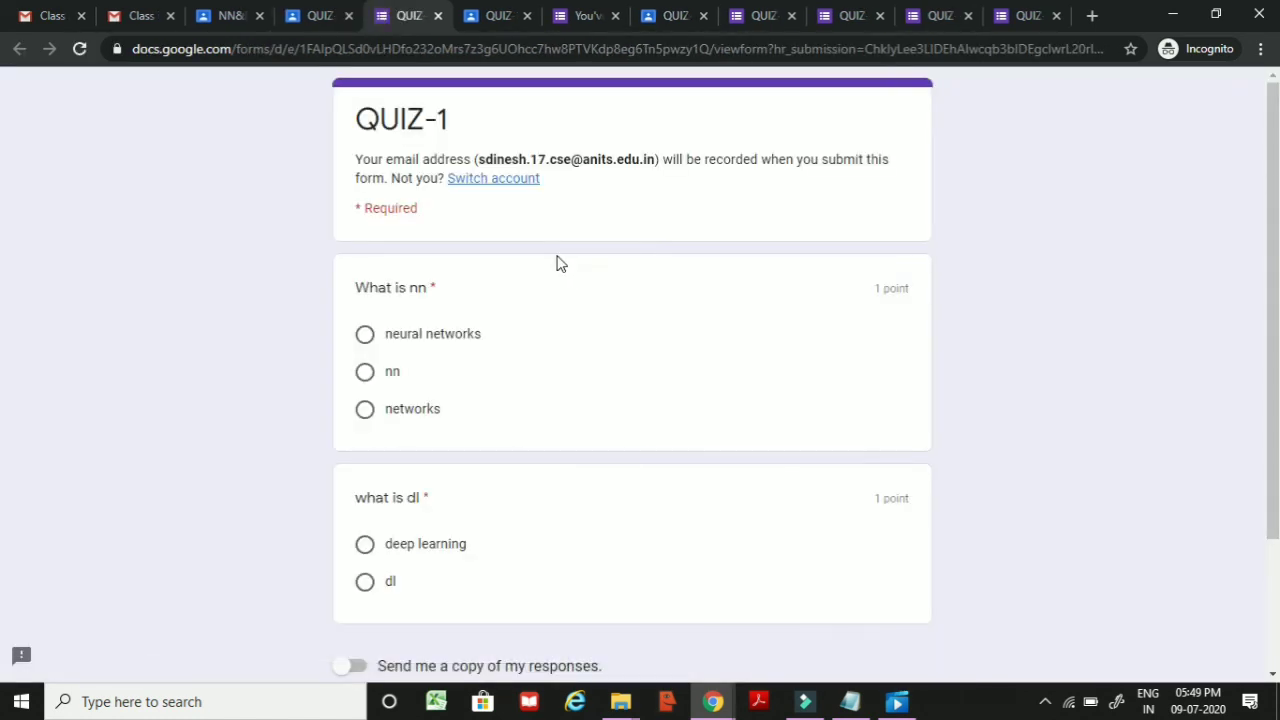
Step: Answer QUIZ-1 with 'networks' and 'dl' and submit the form
click(388, 409)
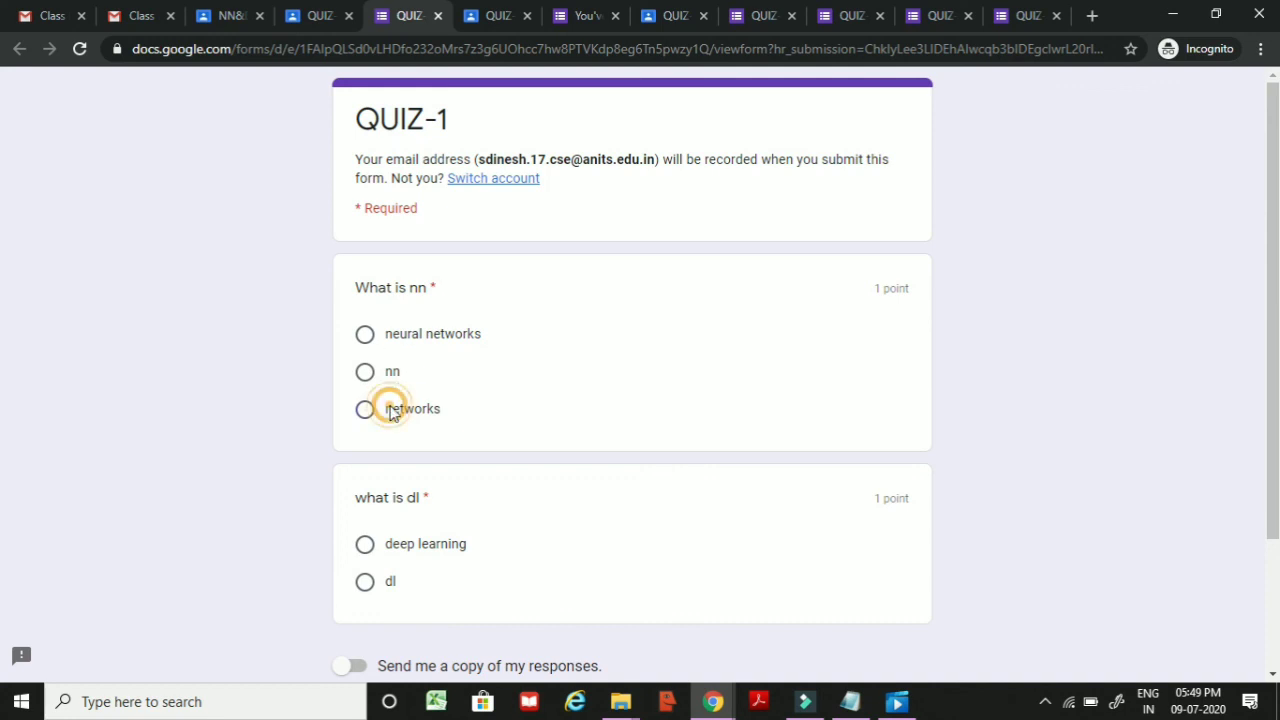
click(392, 581)
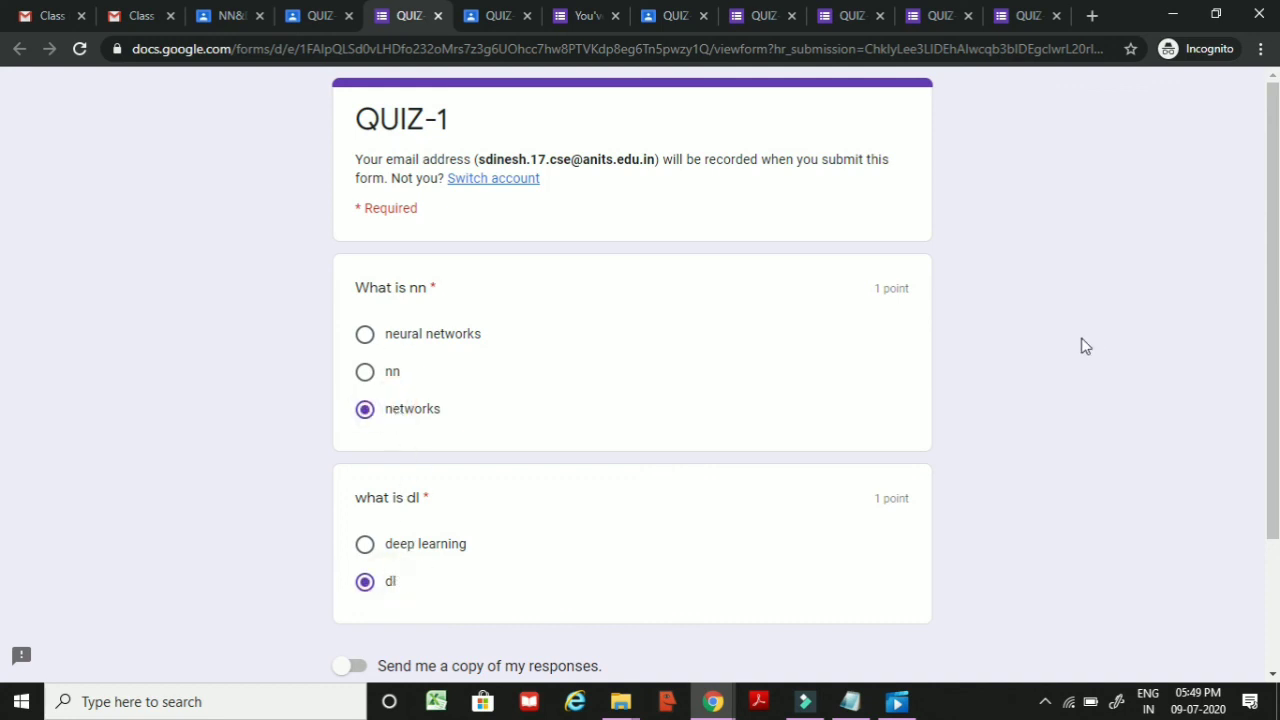
scroll(1048, 378, down, 3)
click(400, 551)
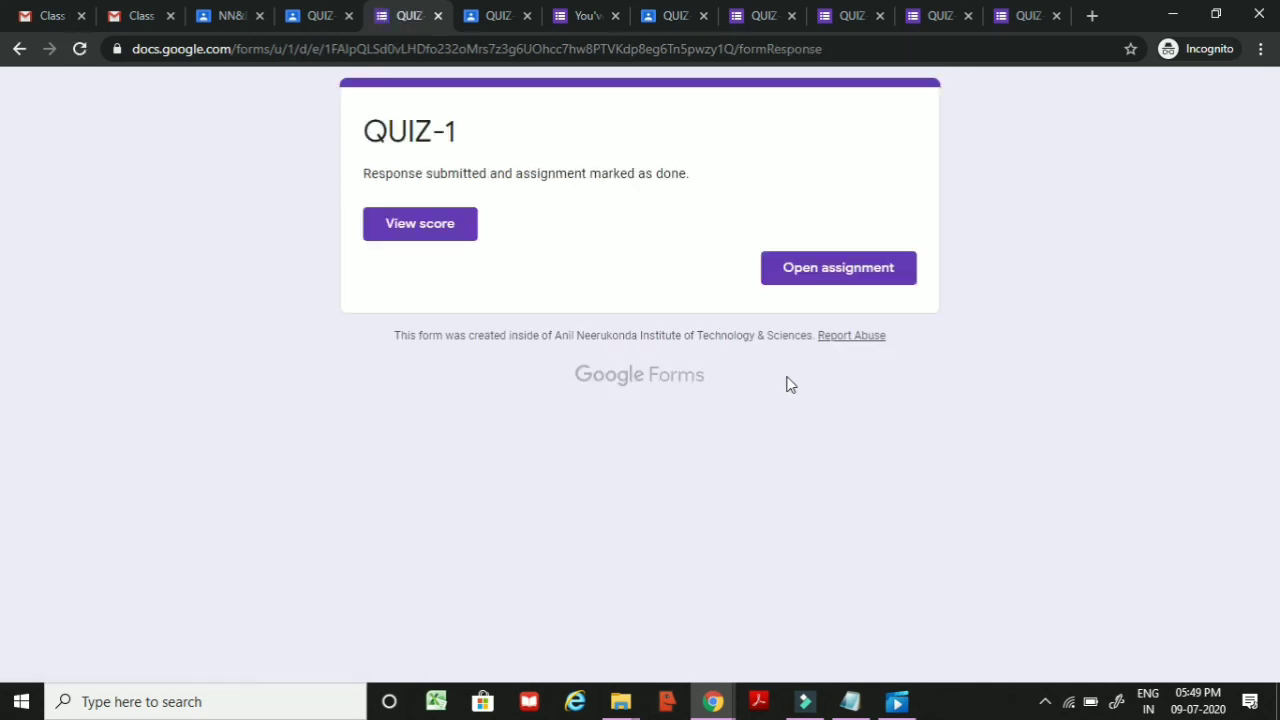
Step: View the submitted quiz's 0/2 score report and its feedback
click(423, 236)
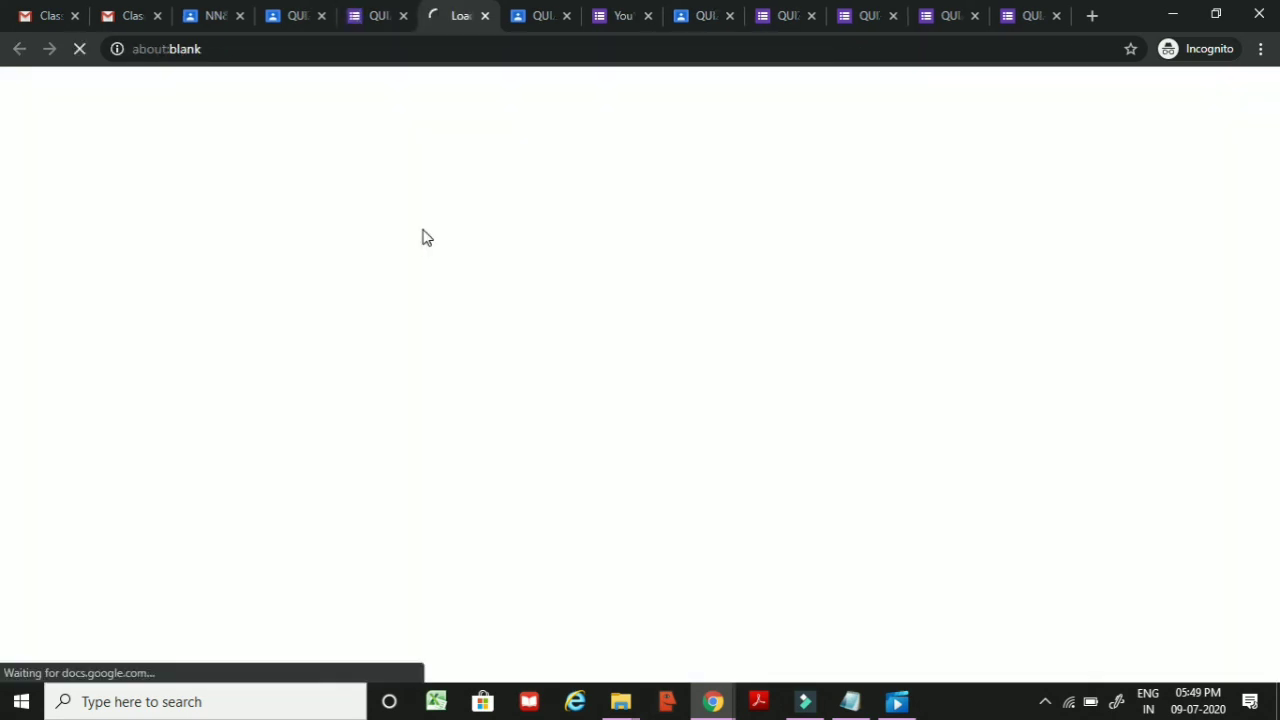
scroll(562, 380, down, 2)
scroll(571, 380, up, 2)
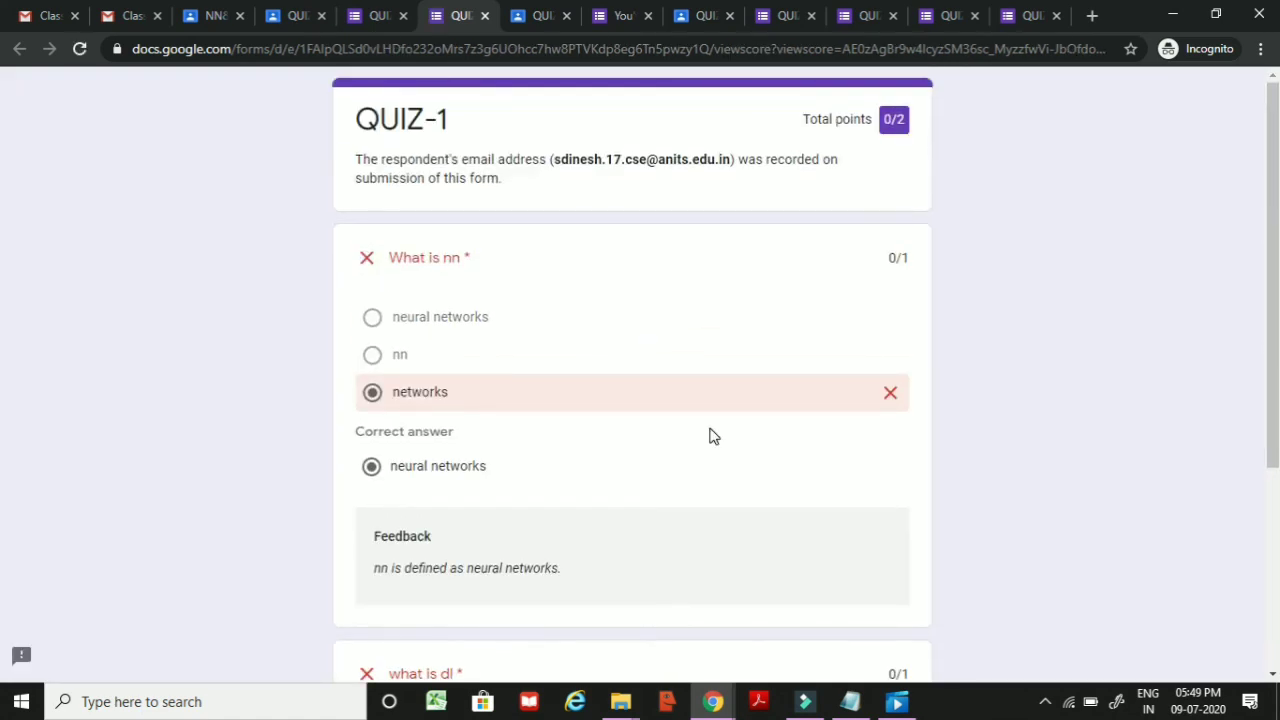
scroll(530, 420, down, 3)
scroll(550, 436, up, 3)
Step: In the teacher's form, review both responses' scores (1 and 0 out of 2), then return to the class tab
key(alt+Tab)
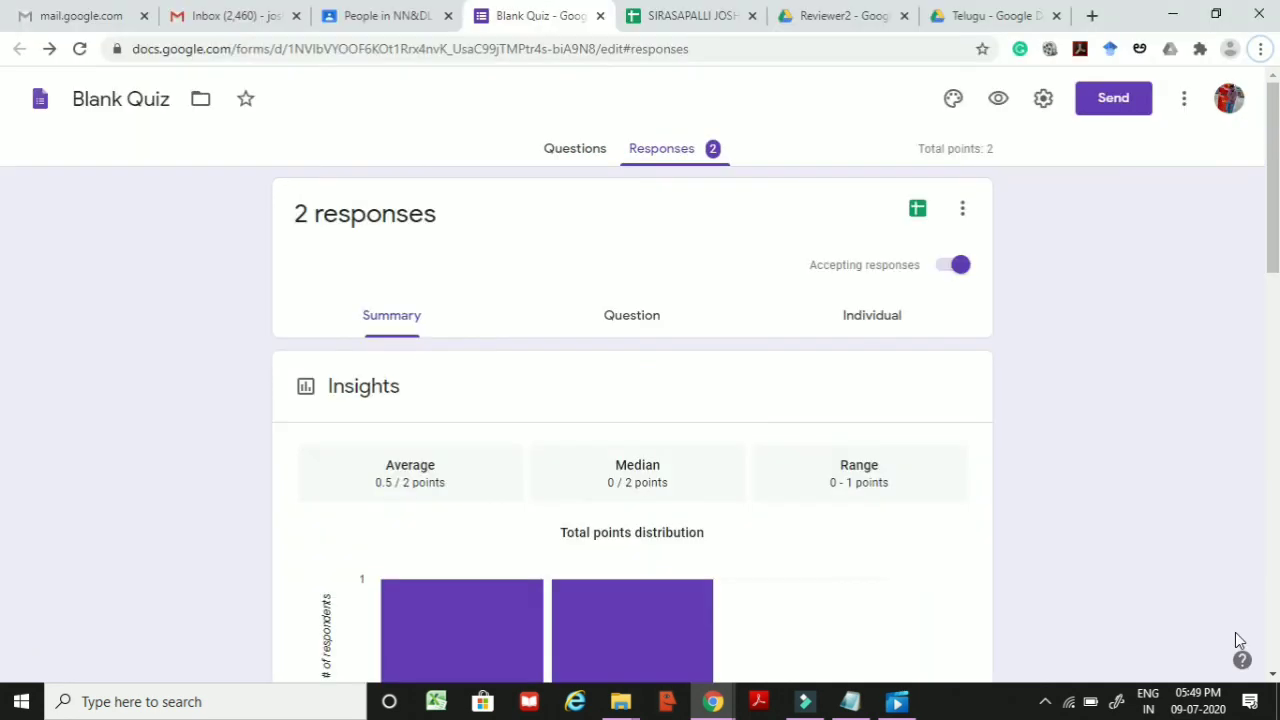
click(692, 150)
click(568, 152)
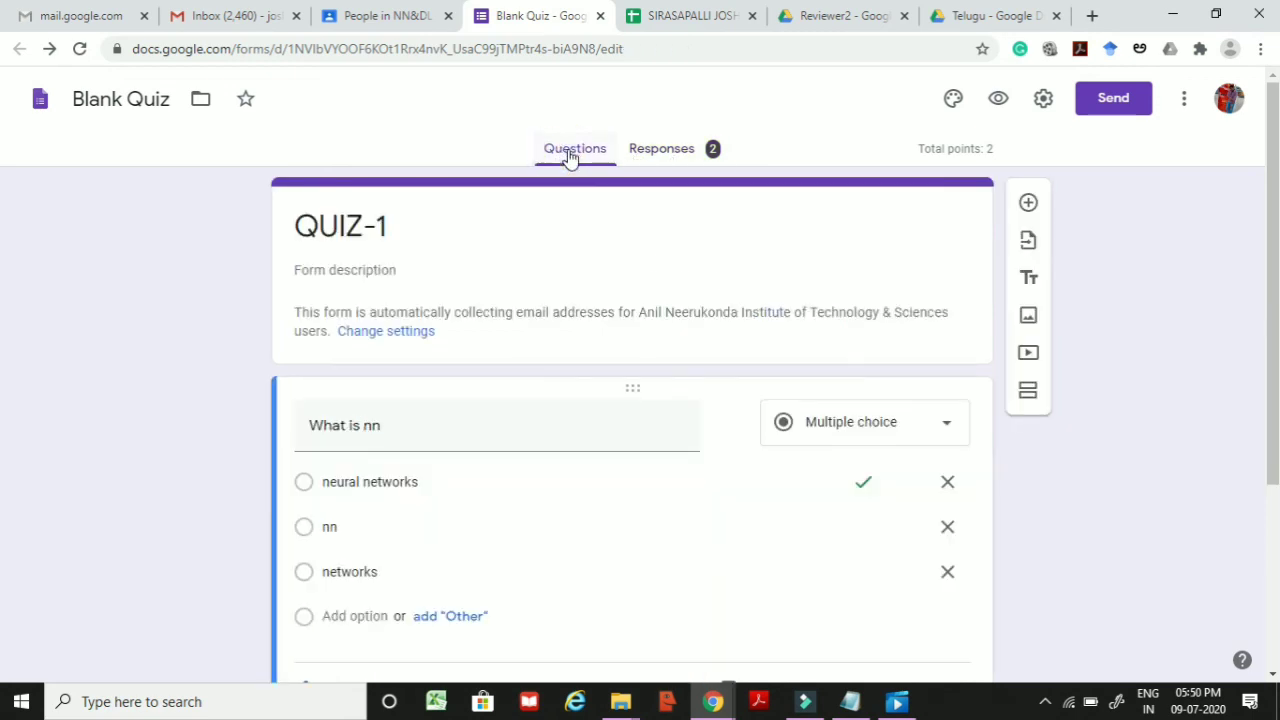
click(648, 150)
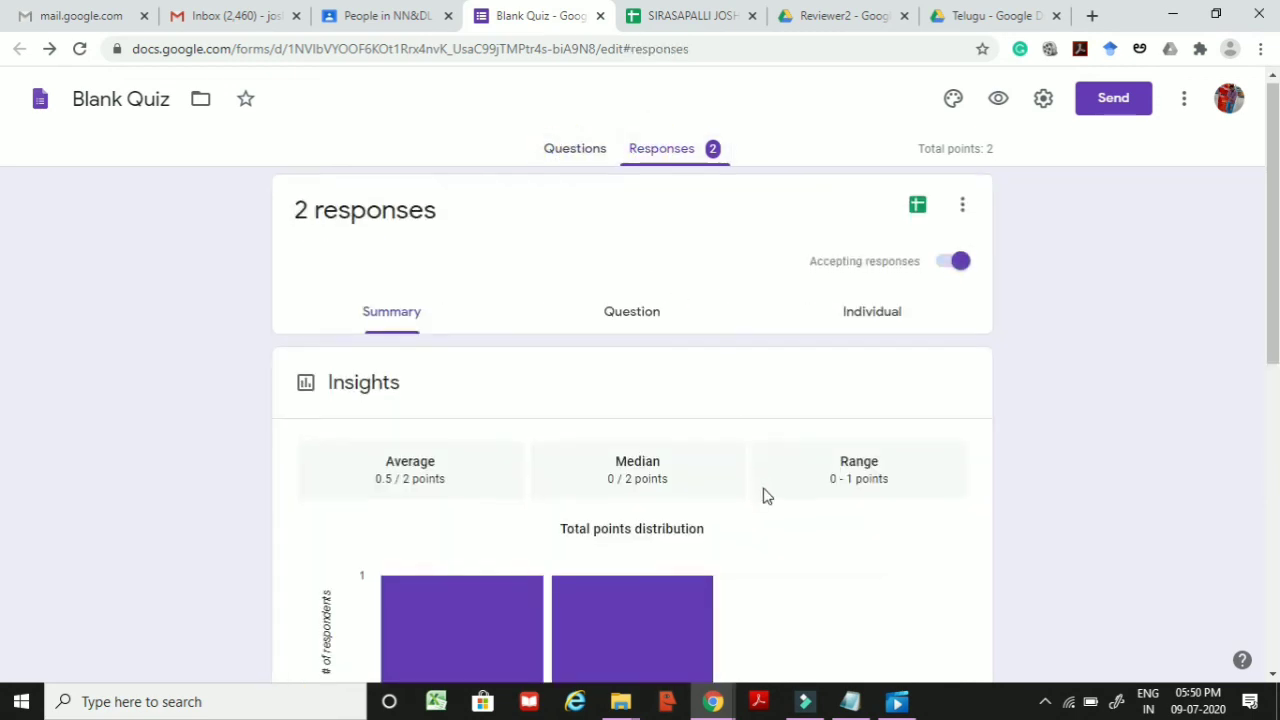
scroll(640, 546, down, 5)
scroll(630, 550, down, 1)
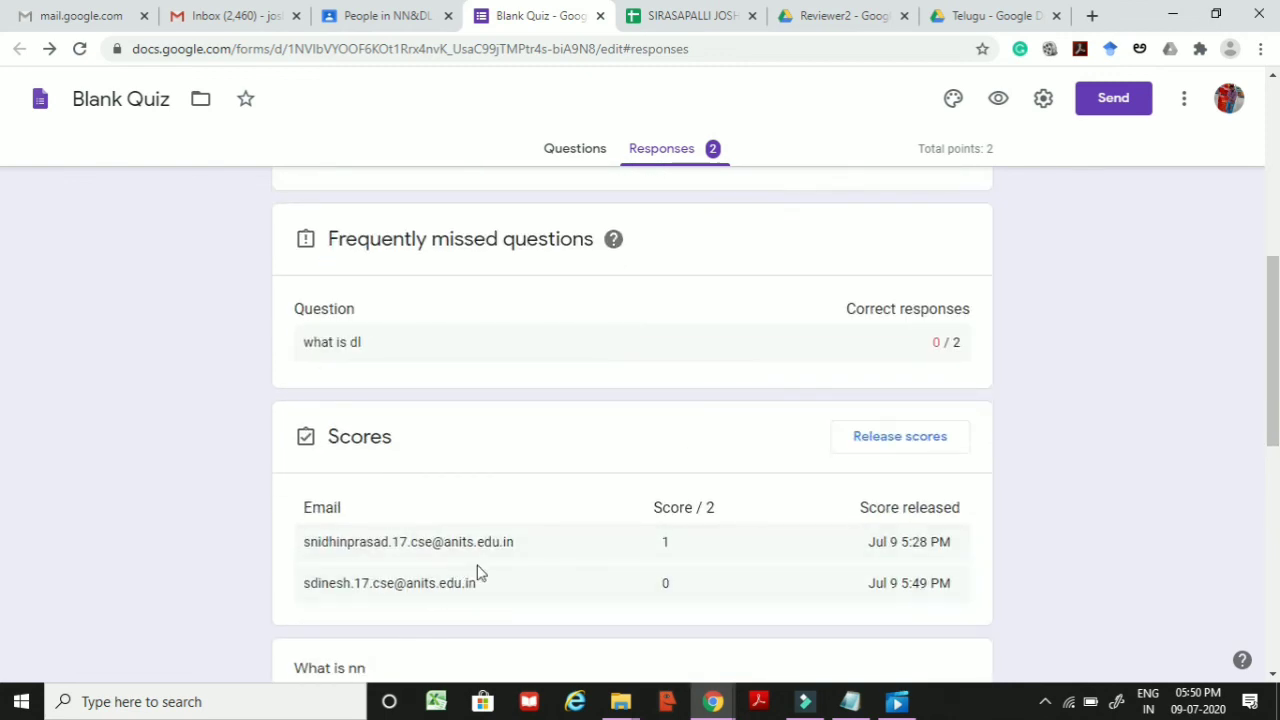
scroll(478, 520, down, 2)
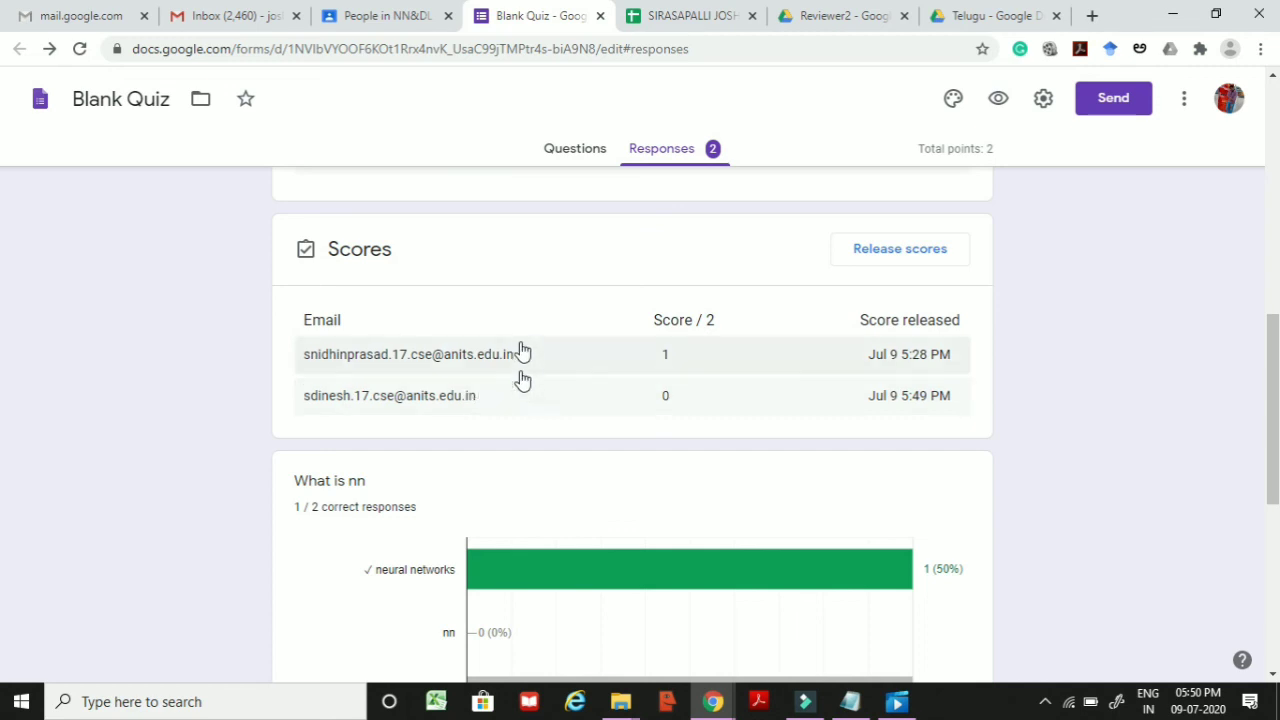
scroll(614, 420, up, 4)
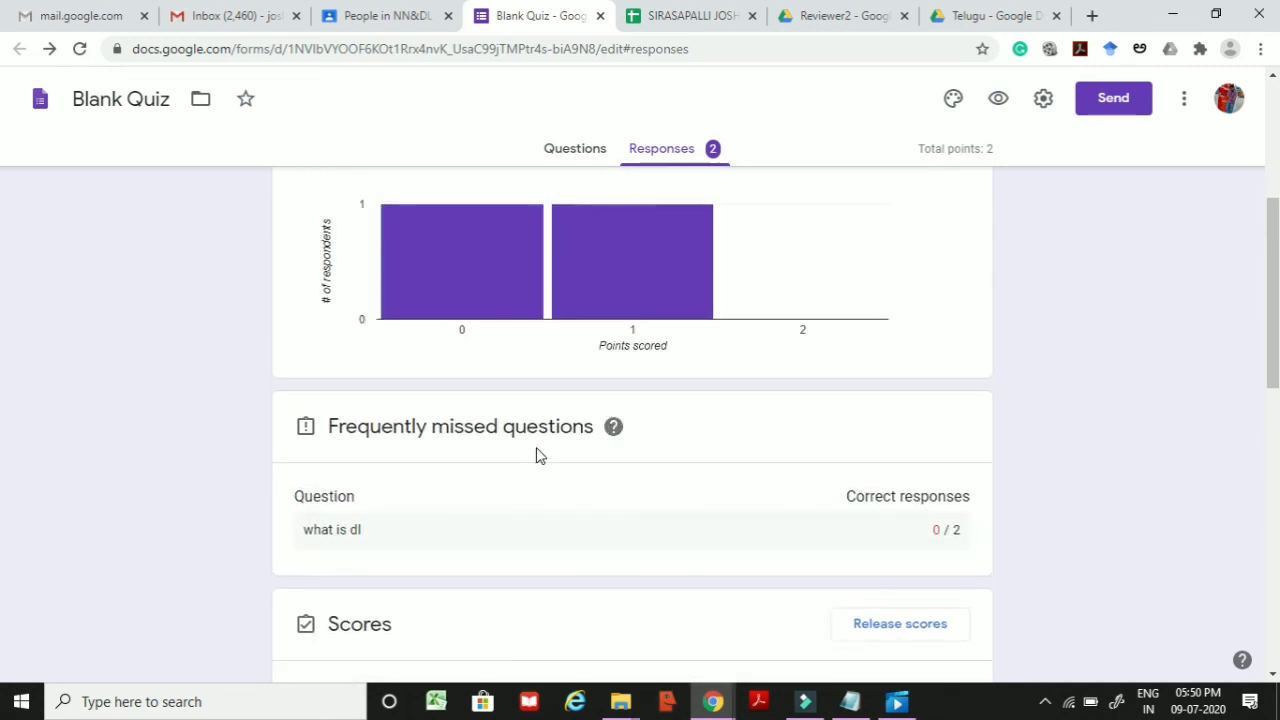
key(ctrl+Page_Up)
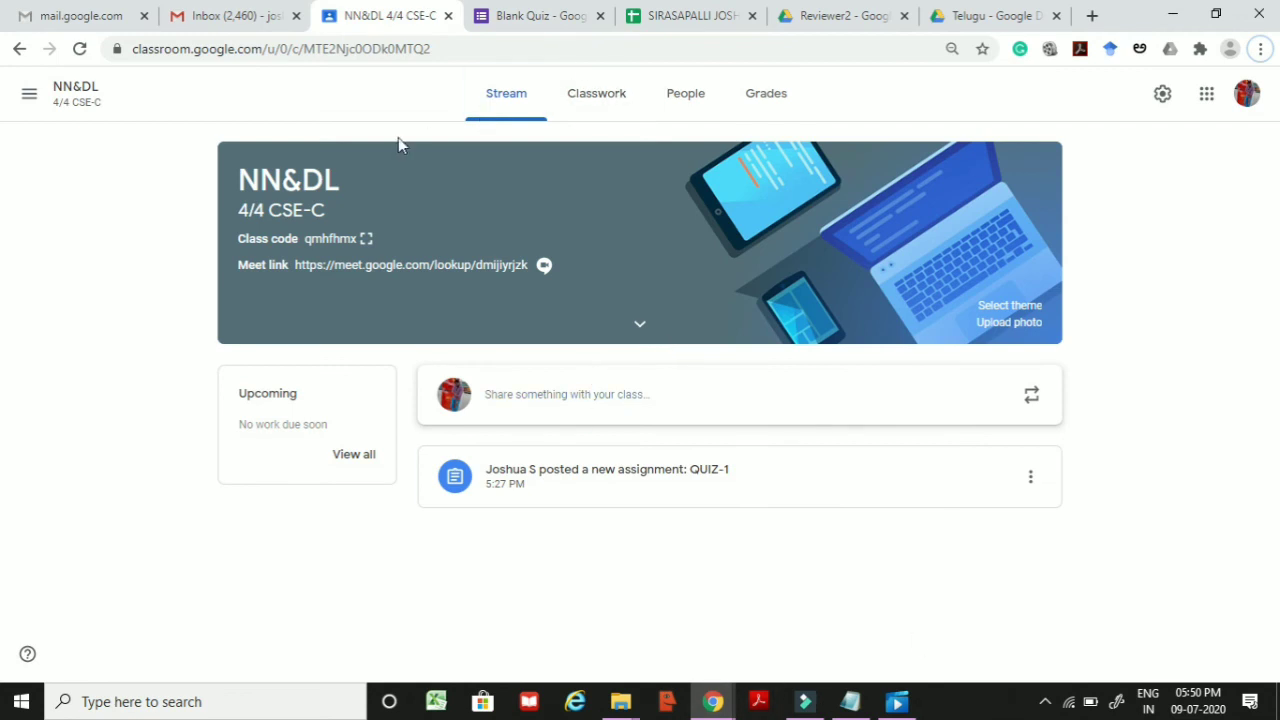
click(766, 106)
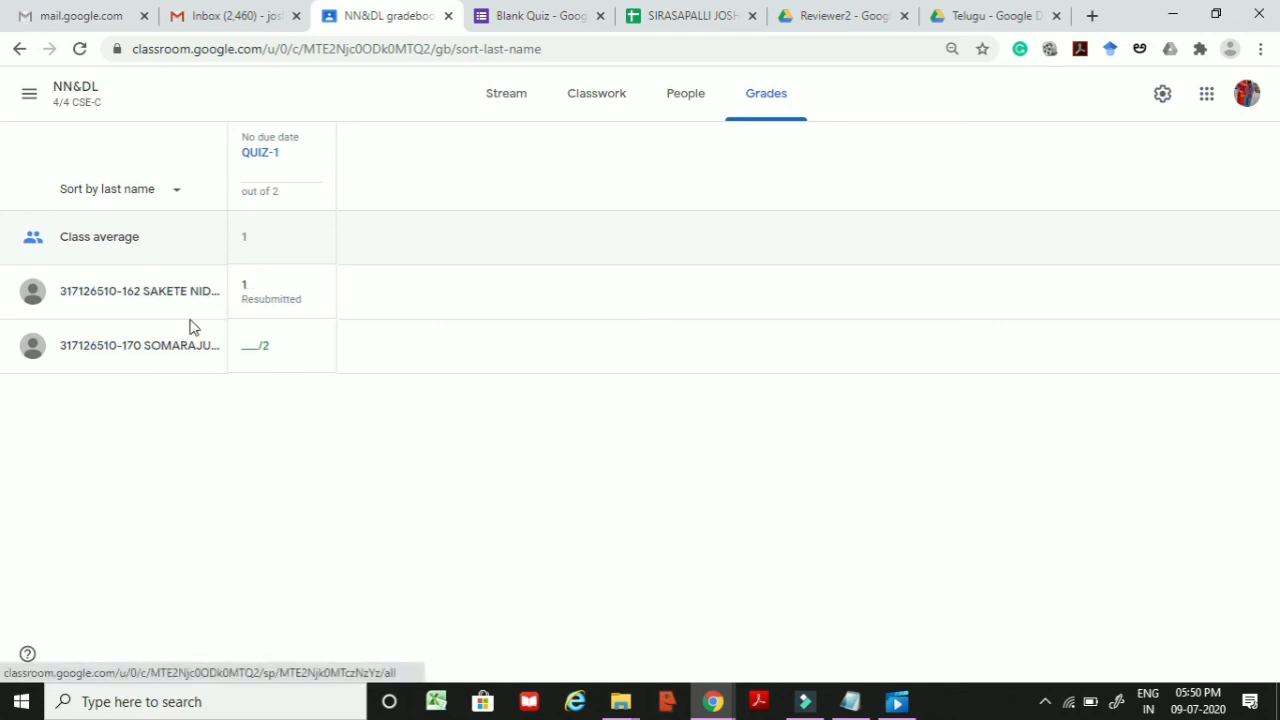
click(247, 304)
click(258, 302)
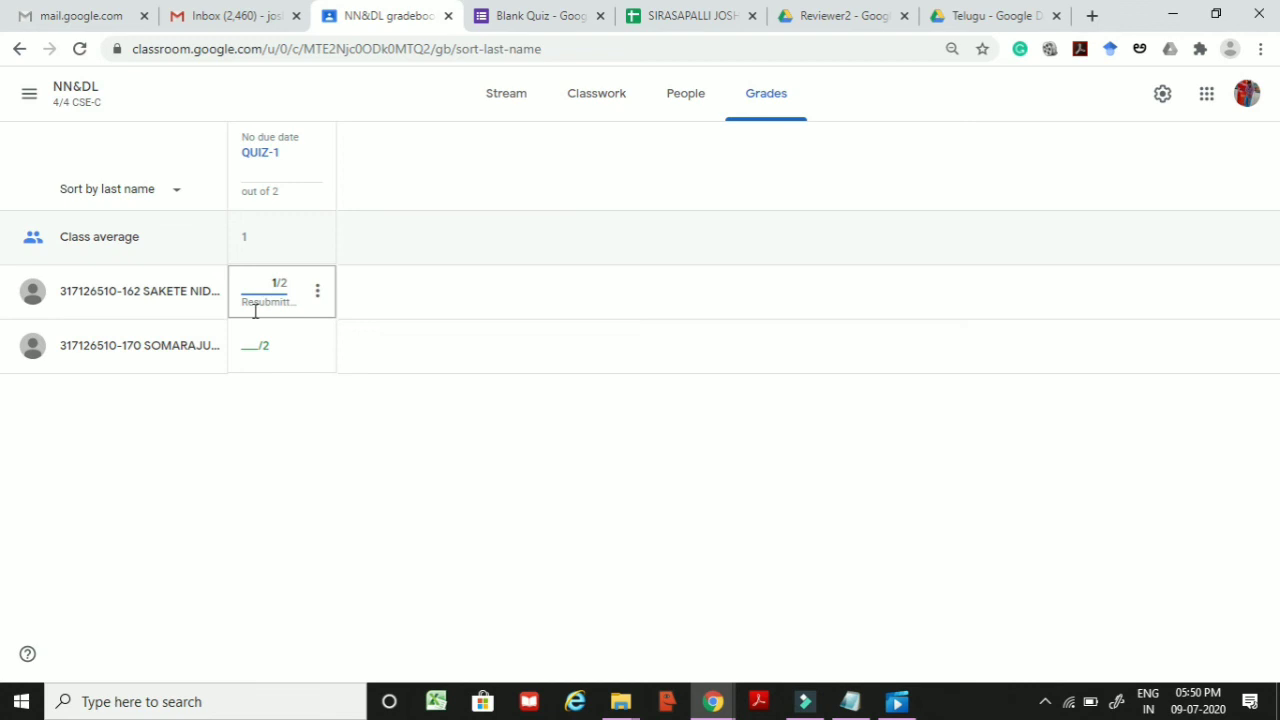
click(294, 491)
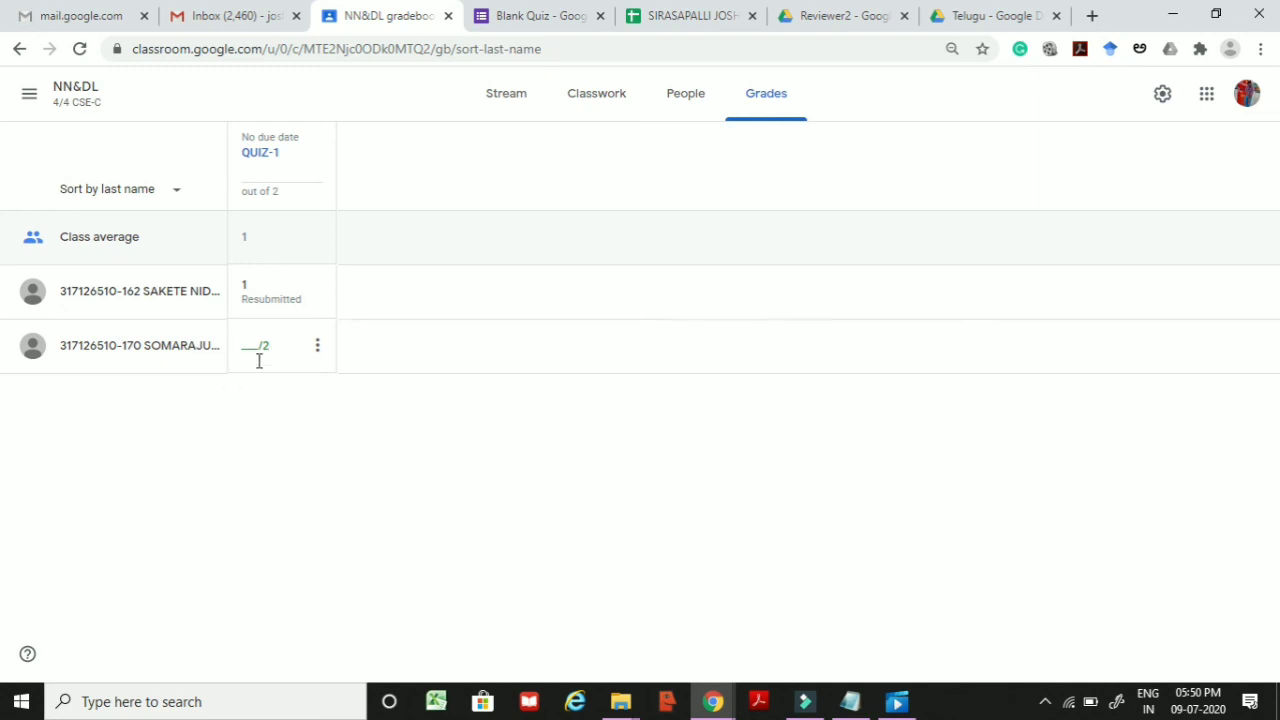
key(alt+Left)
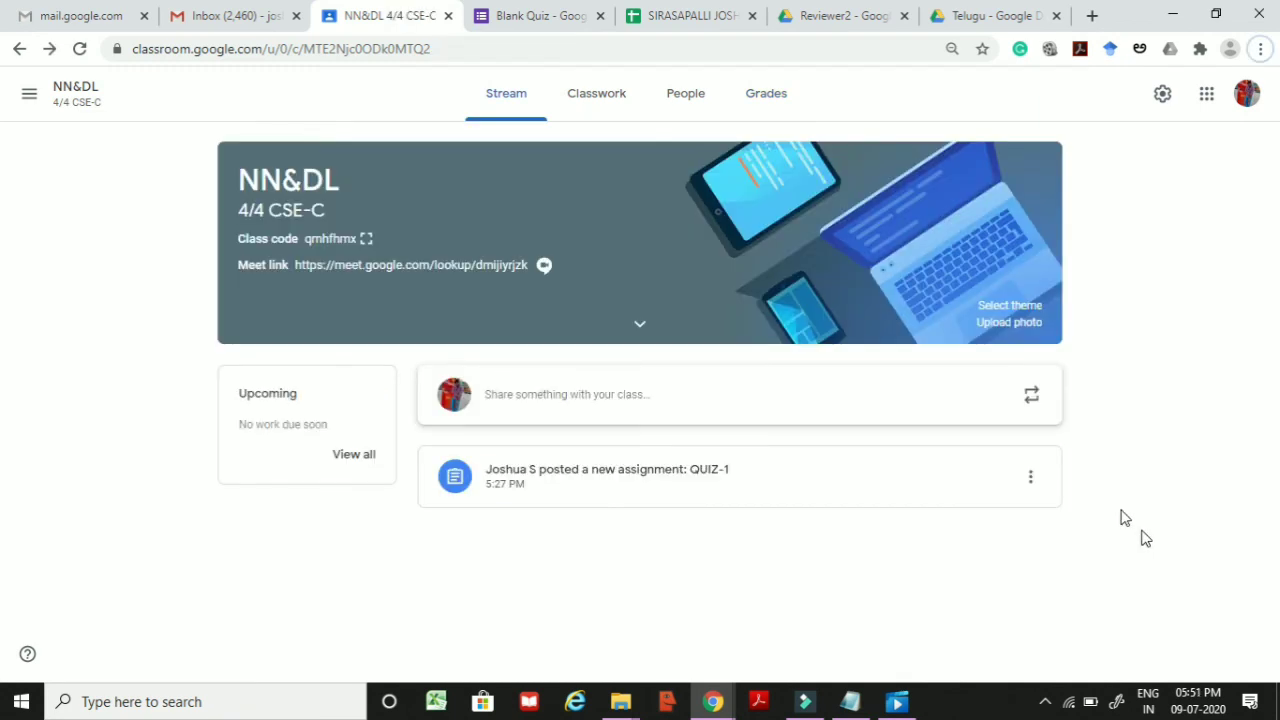
Step: Import the QUIZ-1 grades from the form and check them in the gradebook
click(516, 482)
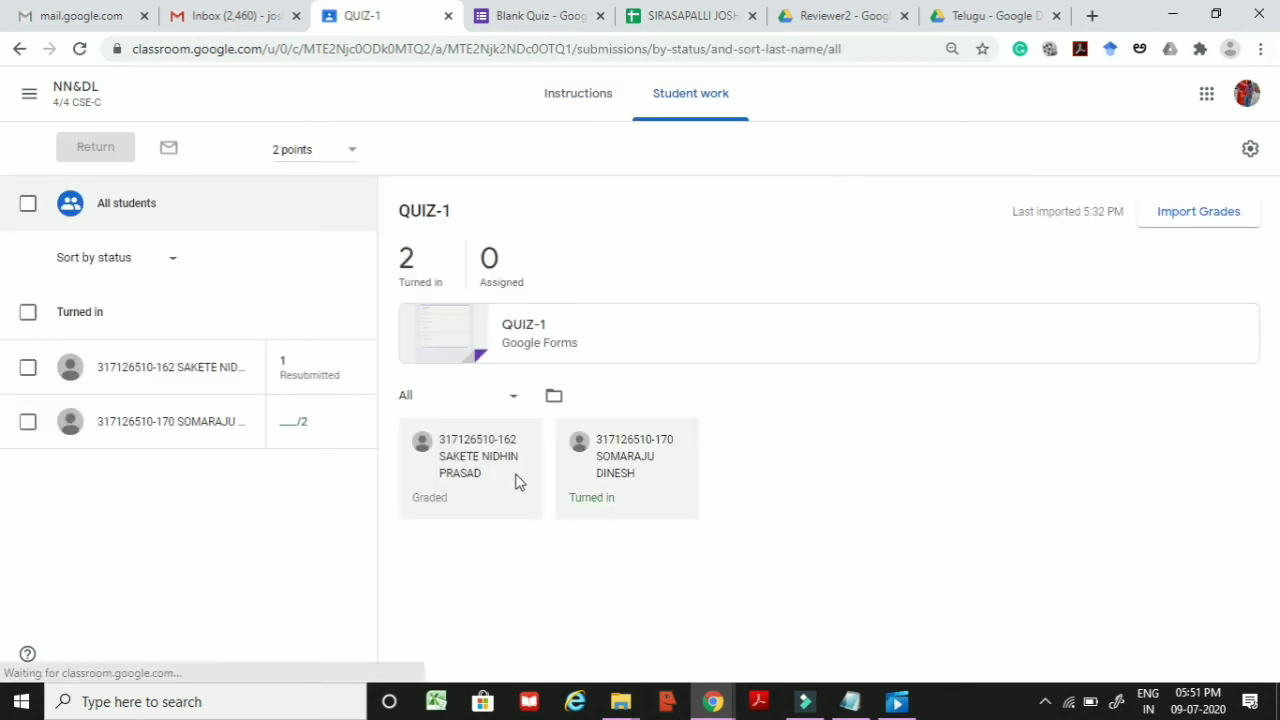
click(1201, 211)
click(832, 420)
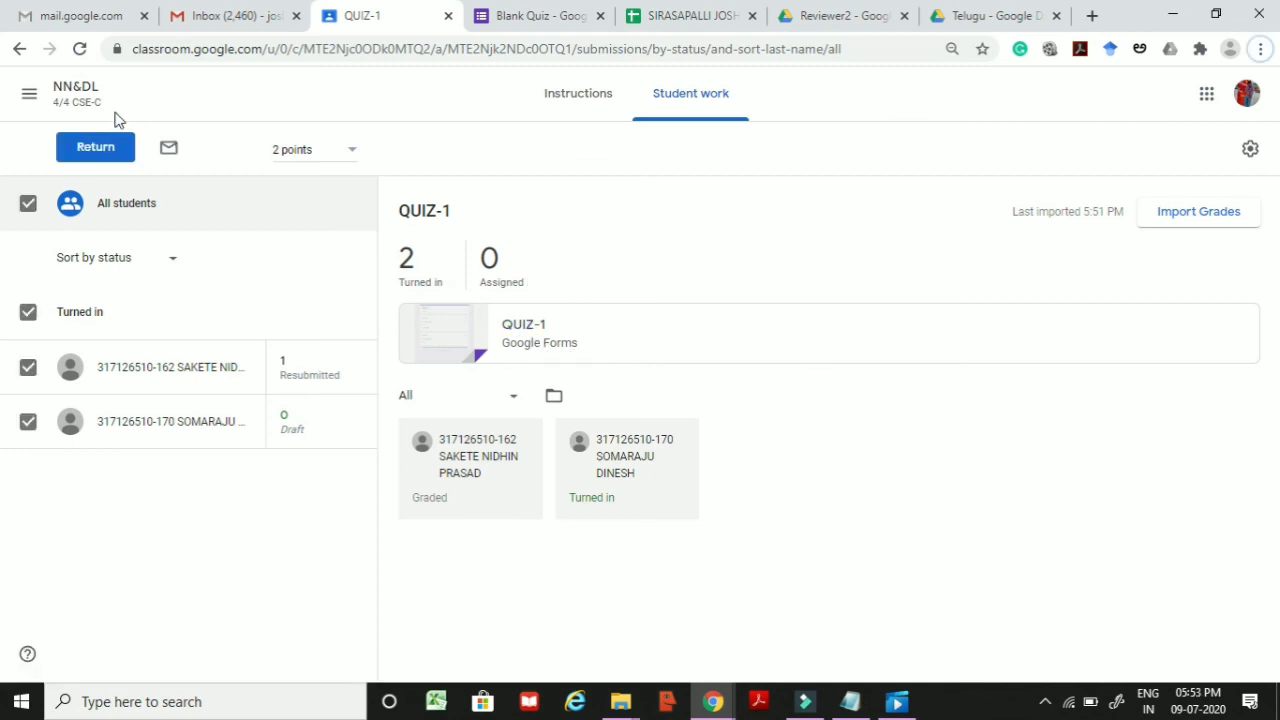
click(89, 104)
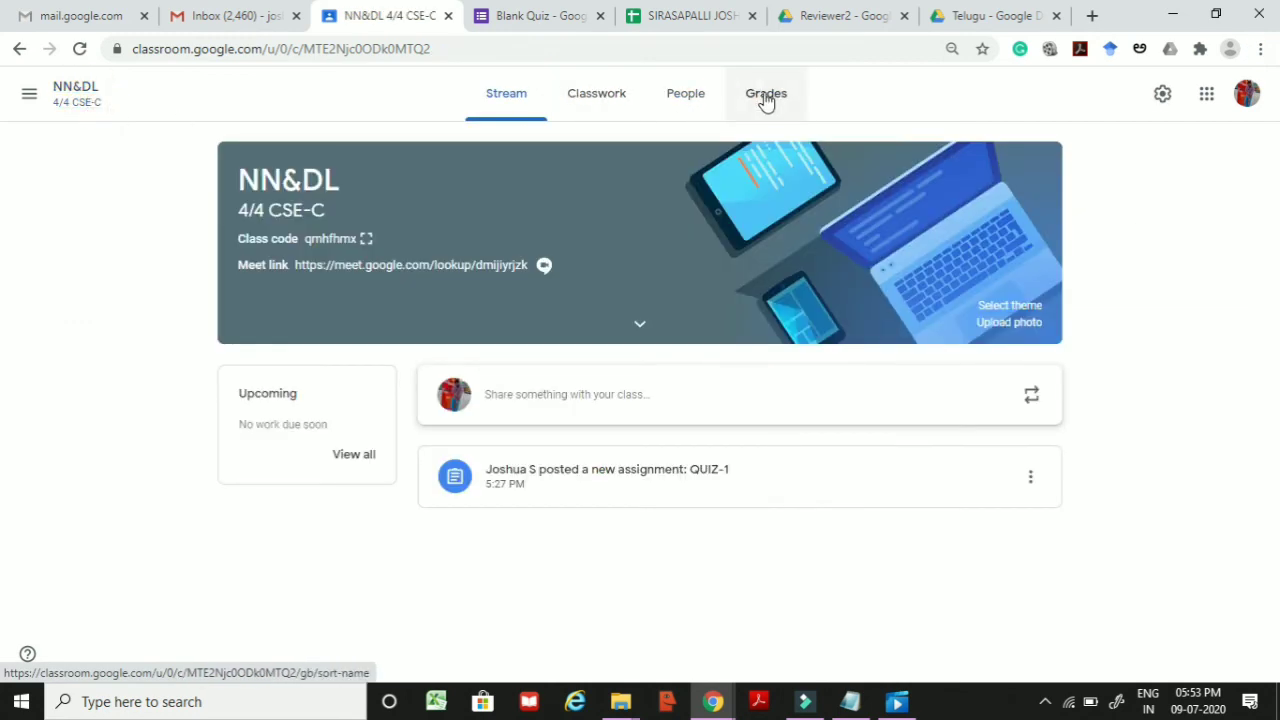
click(766, 97)
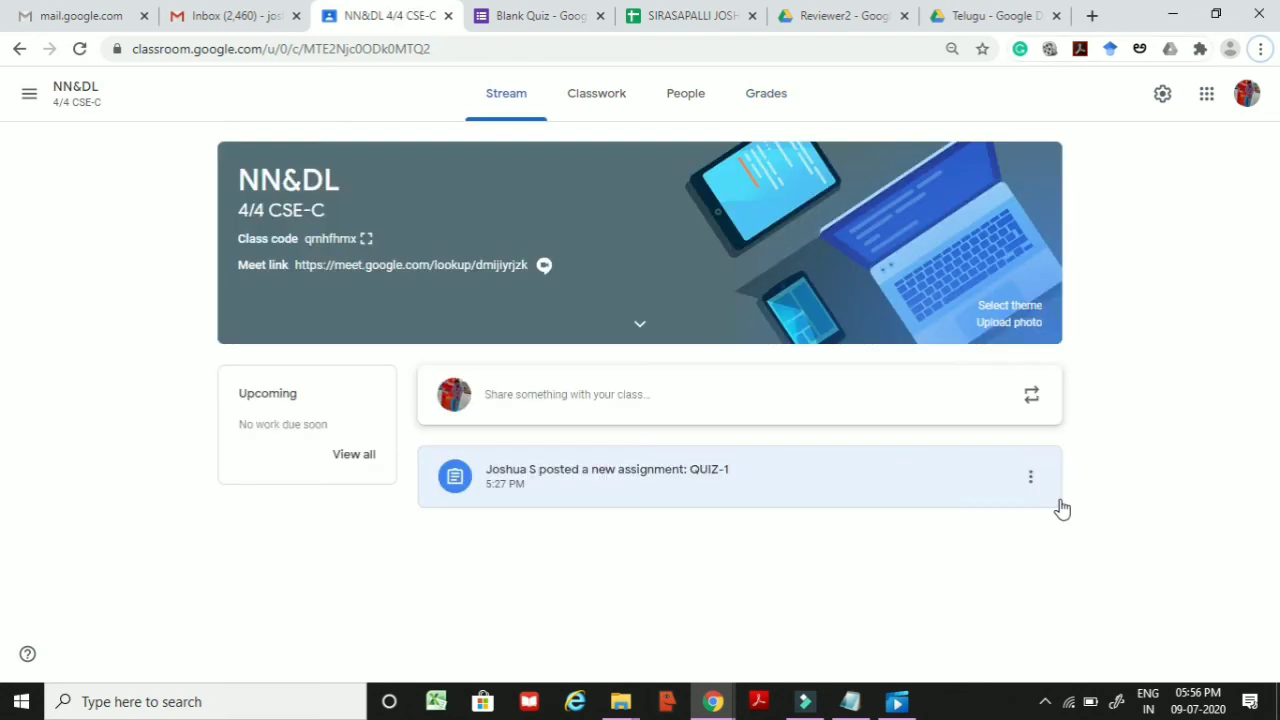
Step: Download the QUIZ-1 grades as CSV and open QUIZ1 (1).csv
click(771, 478)
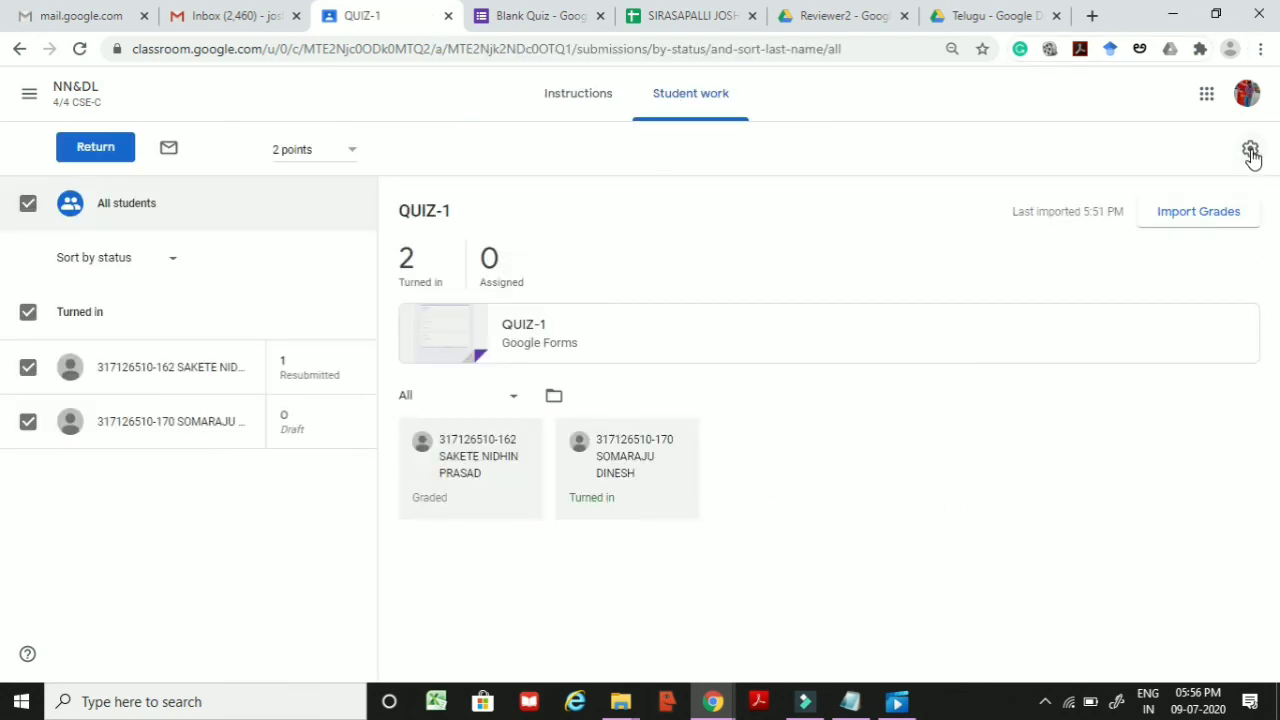
click(1251, 152)
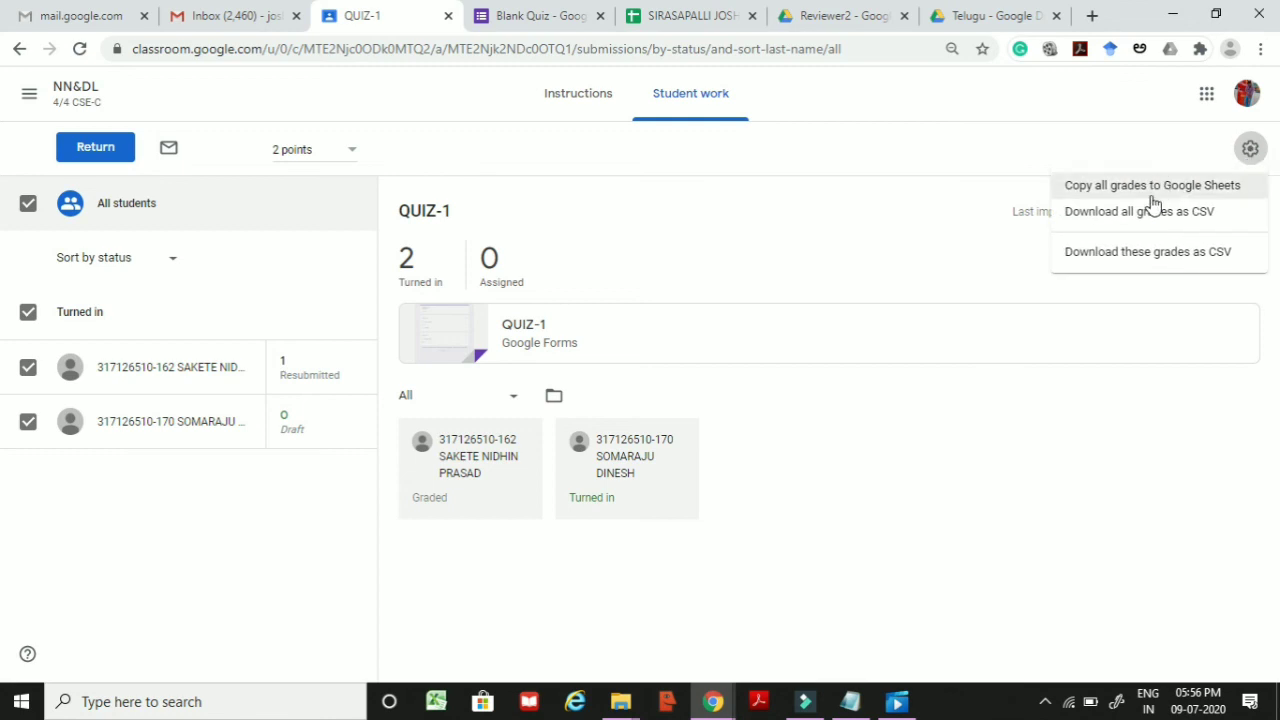
click(1140, 258)
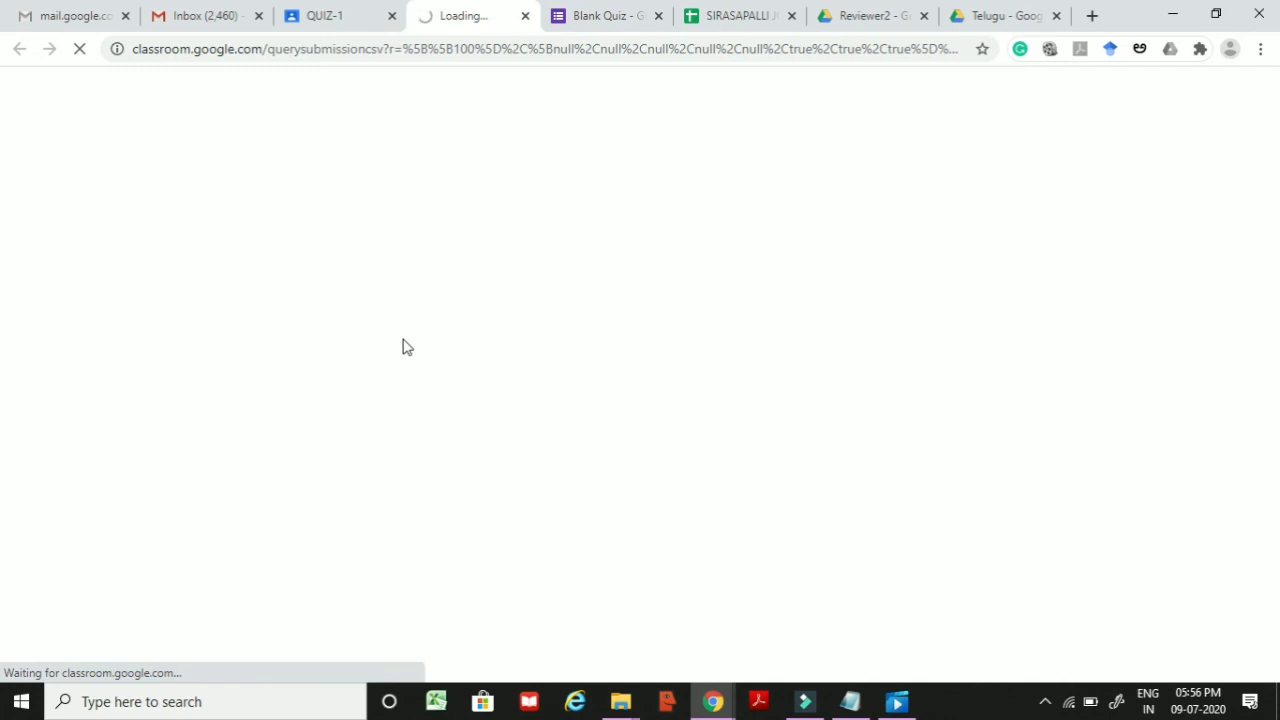
click(151, 668)
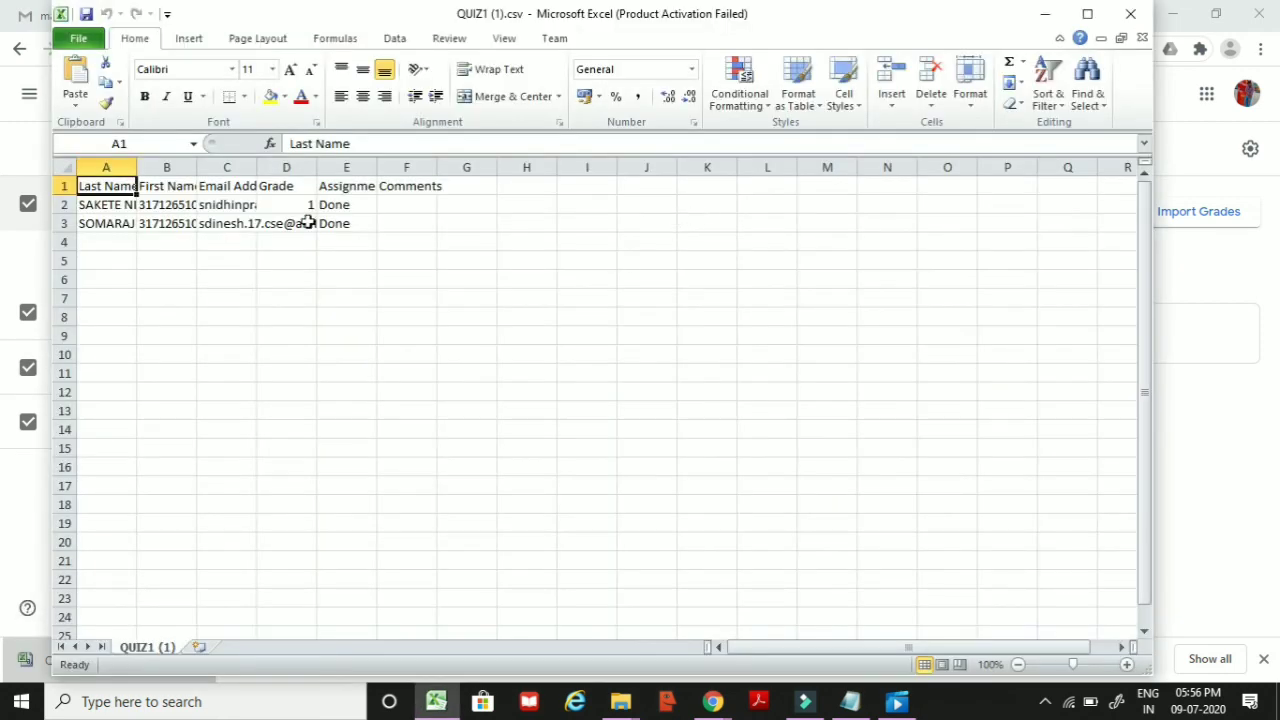
Step: Dismiss the Office activation prompt and AutoFit the Grade (D) and Email Address (C) columns
click(824, 148)
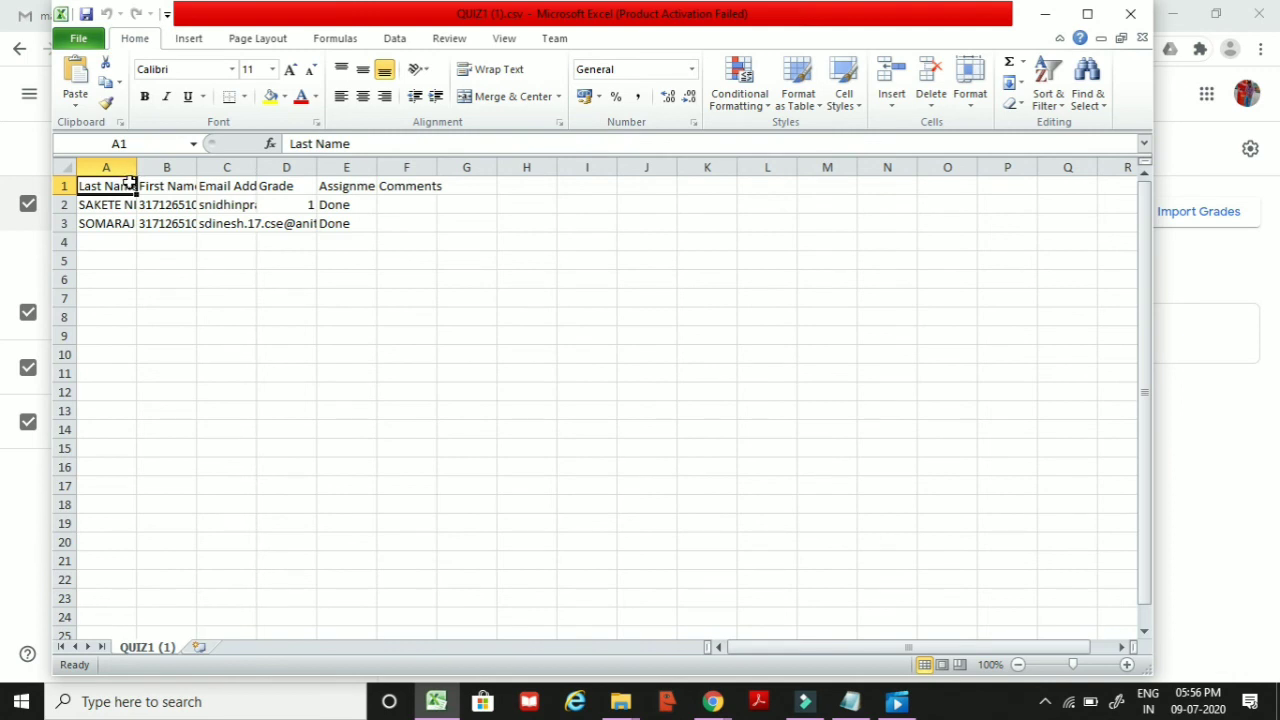
double_click(314, 162)
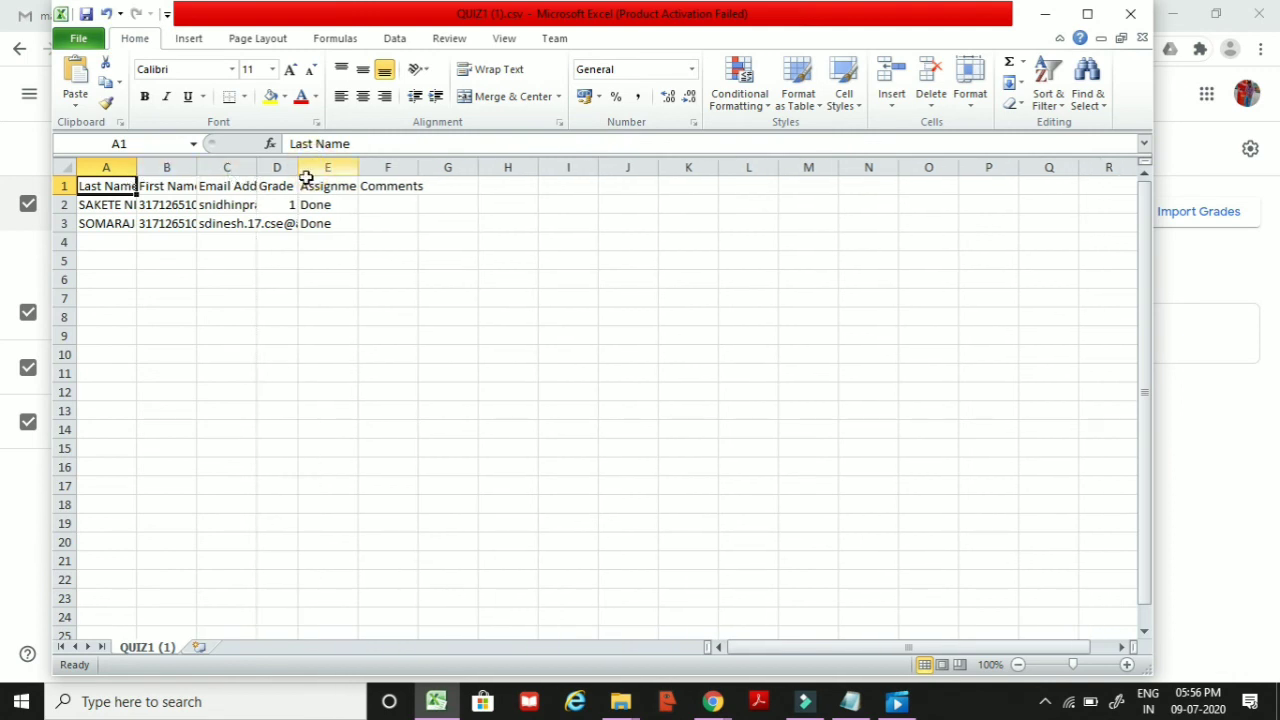
click(279, 204)
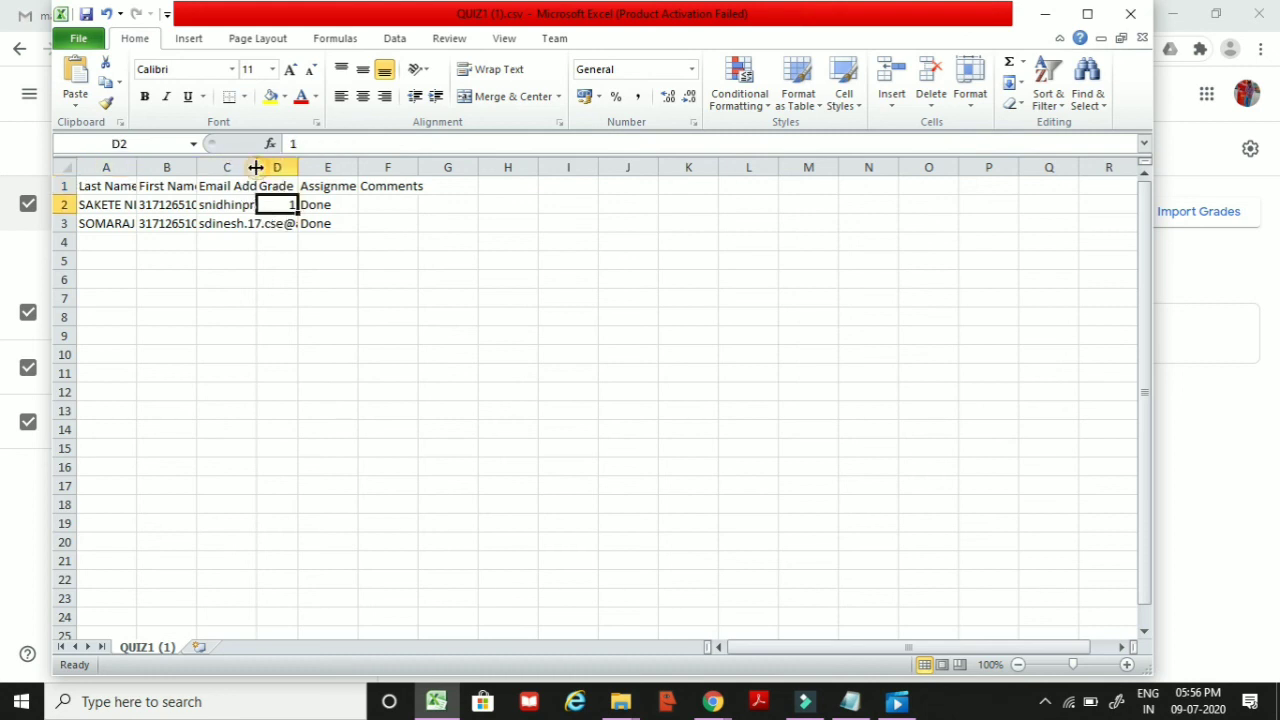
double_click(258, 167)
click(443, 223)
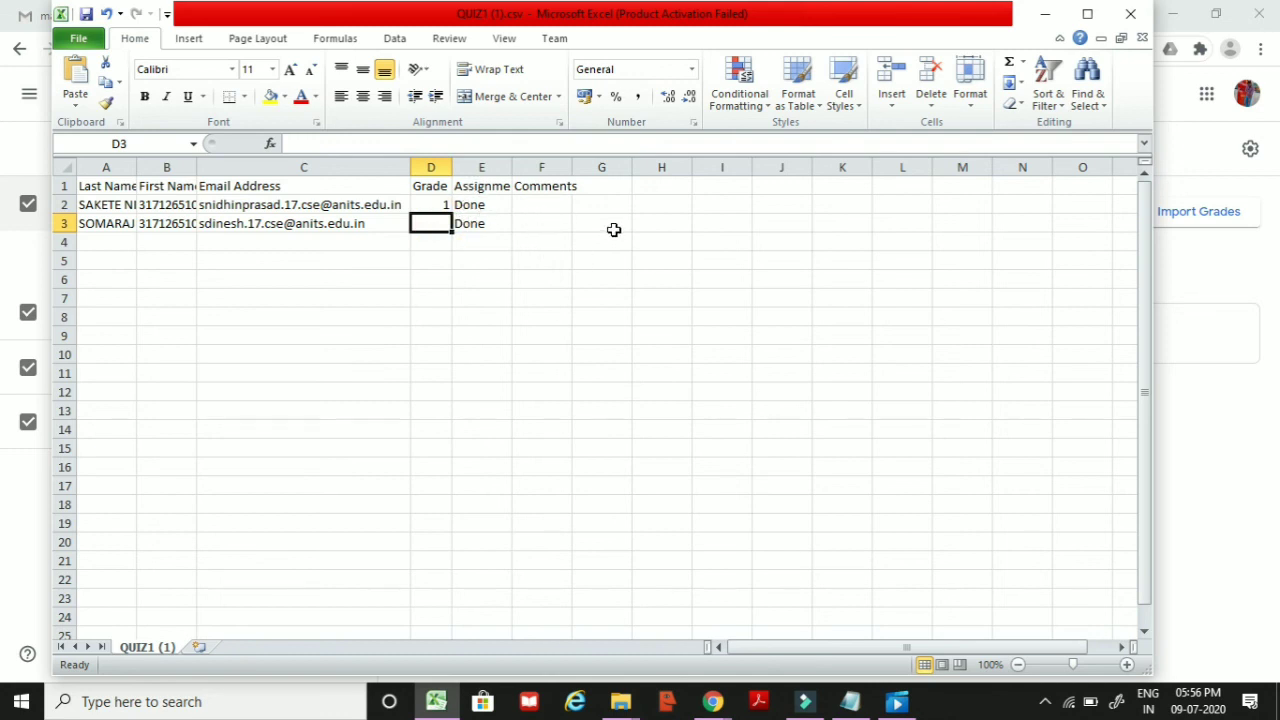
key(alt+Tab)
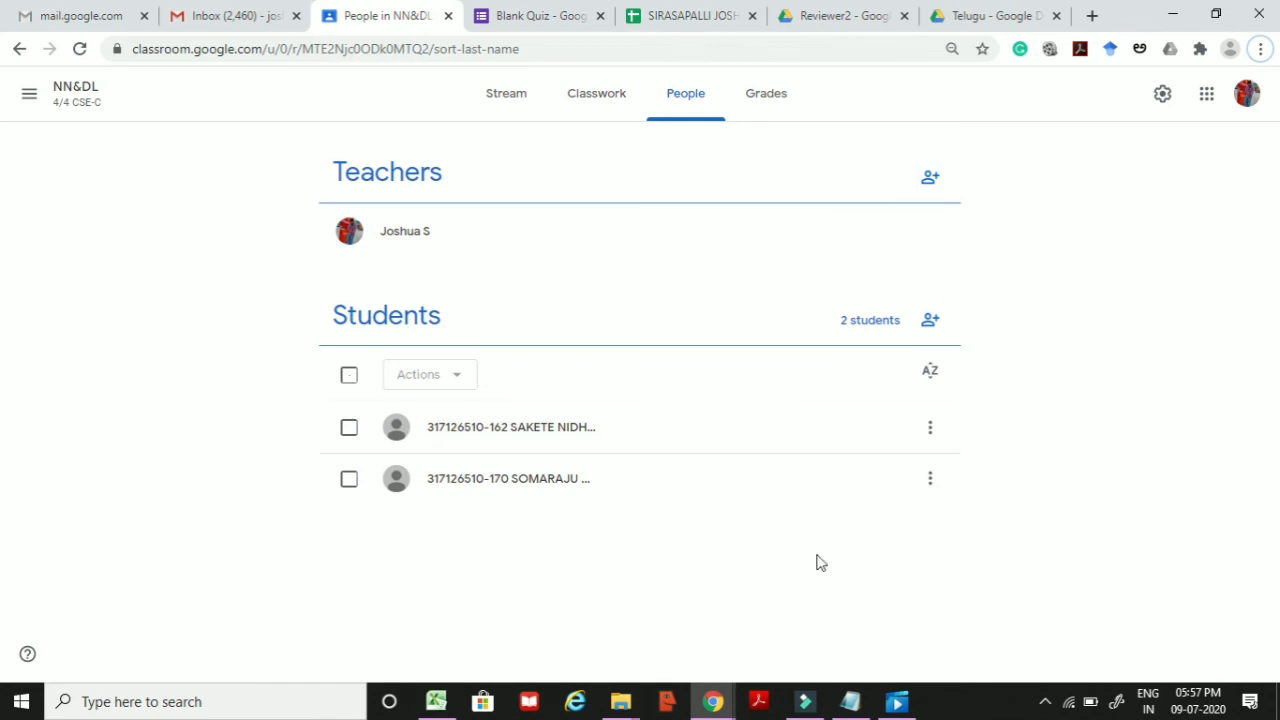
Step: Switch from the People page to the NN&DL Stream showing the QUIZ-1 post
click(513, 108)
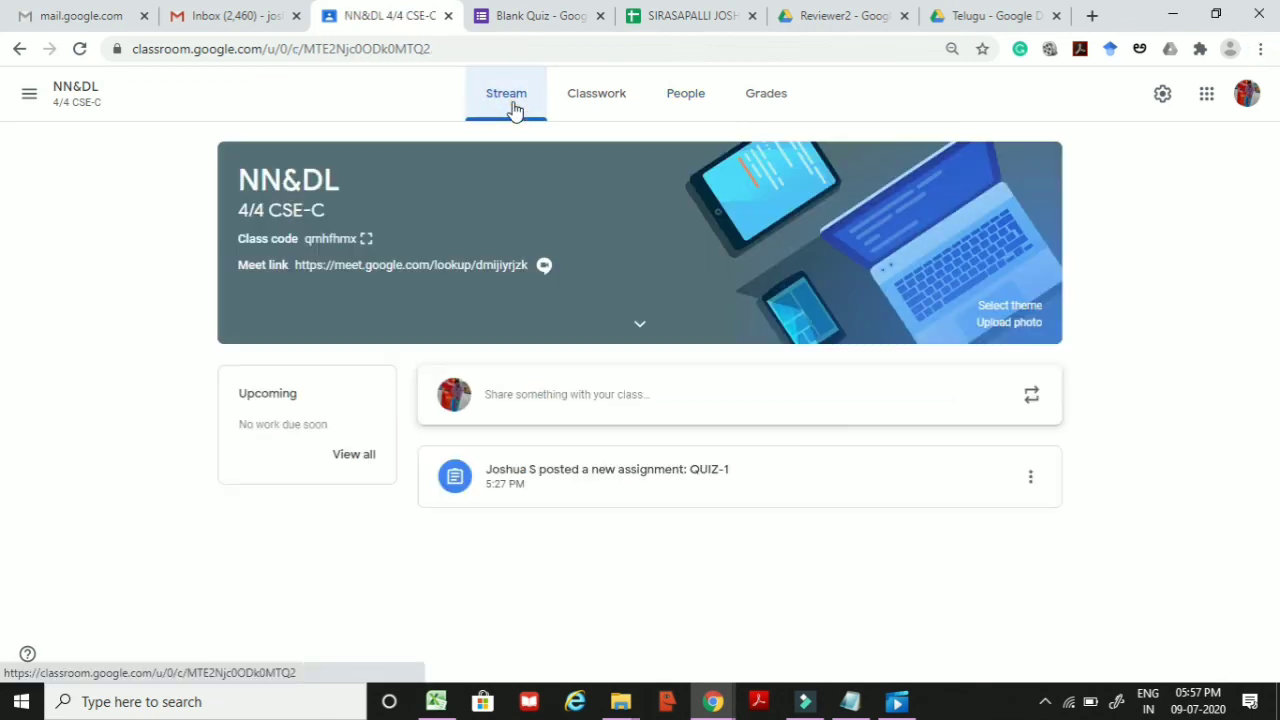